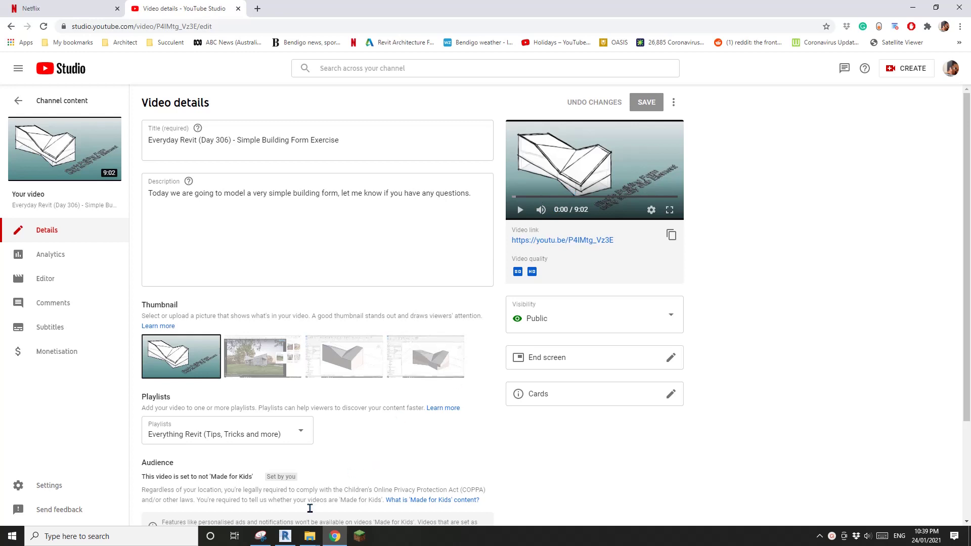
- Switch to Revit and create a new project from one of the listed project templates
click(285, 536)
click(76, 122)
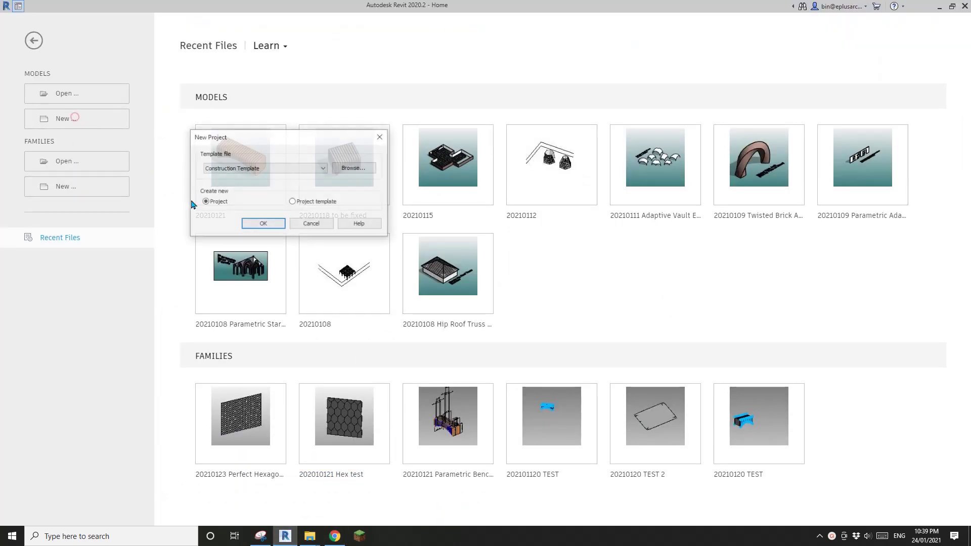
click(263, 168)
click(238, 189)
click(275, 224)
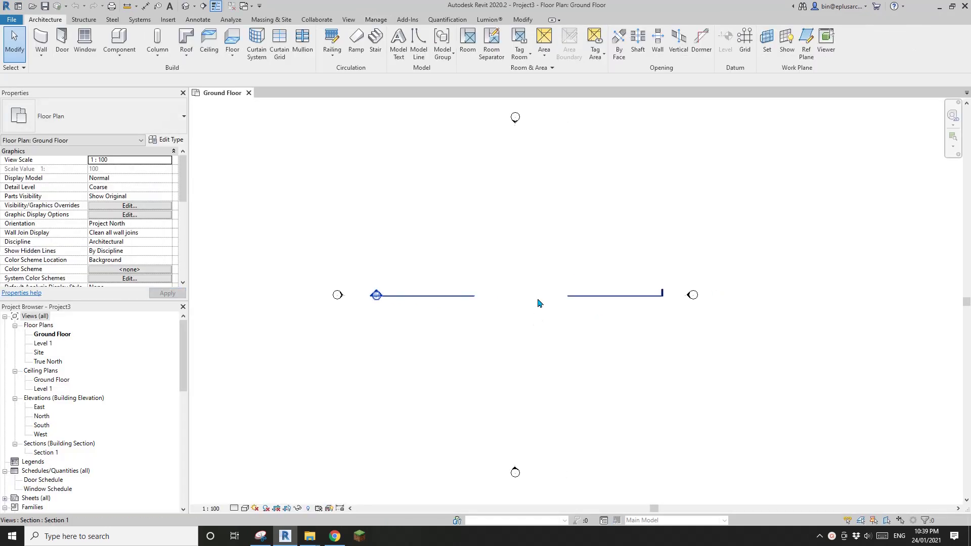
- Start a wall and duplicate the Double brick - 270 type as "Timber Cladding Wall"
key(w)
key(a)
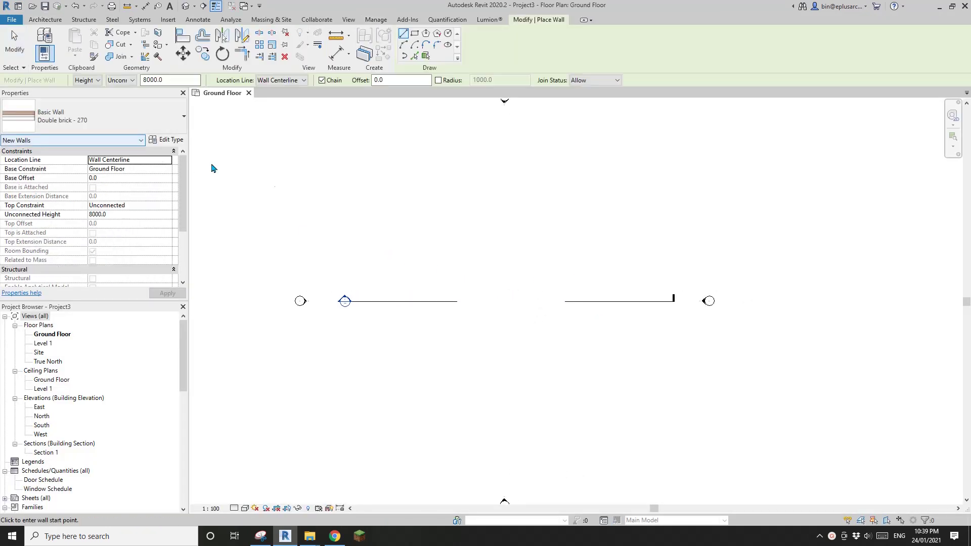
click(164, 141)
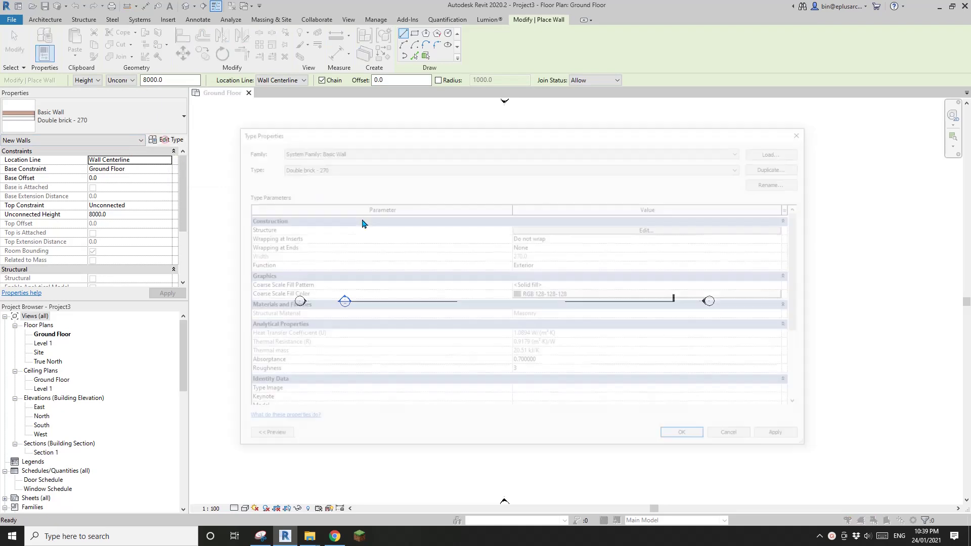
click(779, 167)
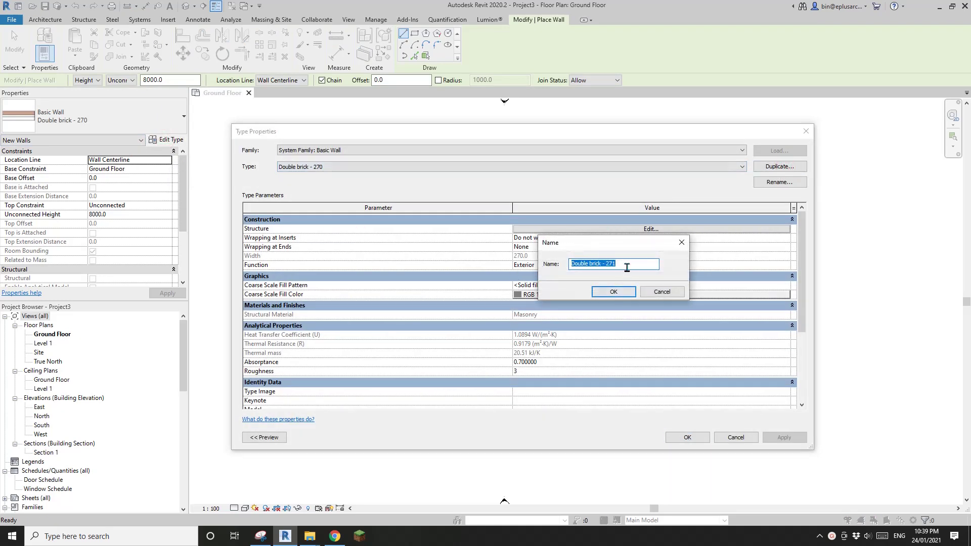
text(Timber Cladding Wall)
click(613, 292)
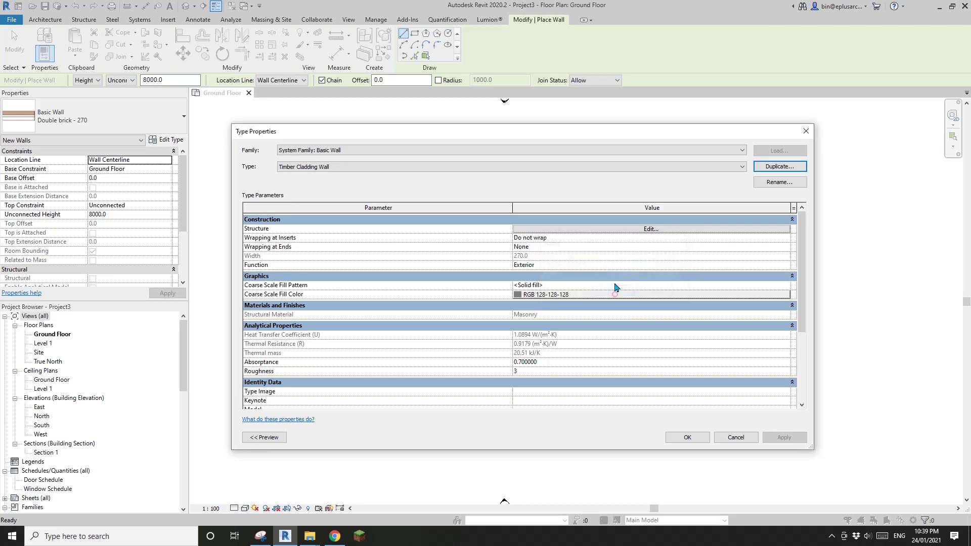
- In the new wall type's structure, set the core structure layer to Timber material, 90 mm thick
click(643, 230)
drag(416, 136, 410, 115)
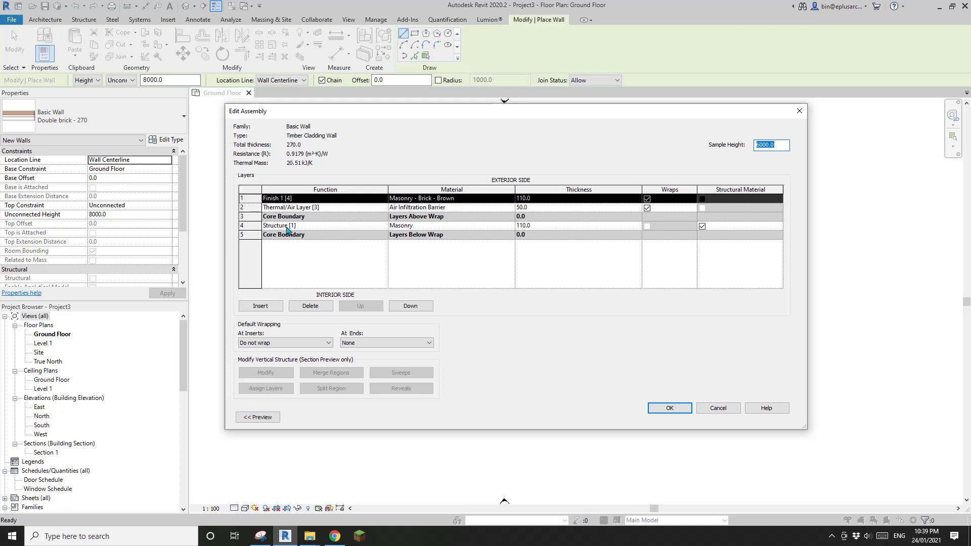
click(436, 226)
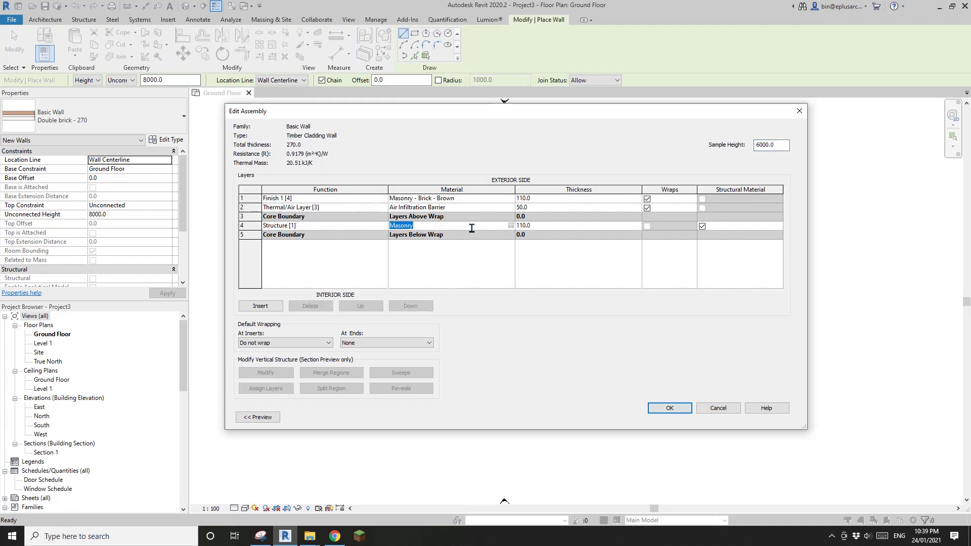
text(Timber)
click(548, 226)
text(90)
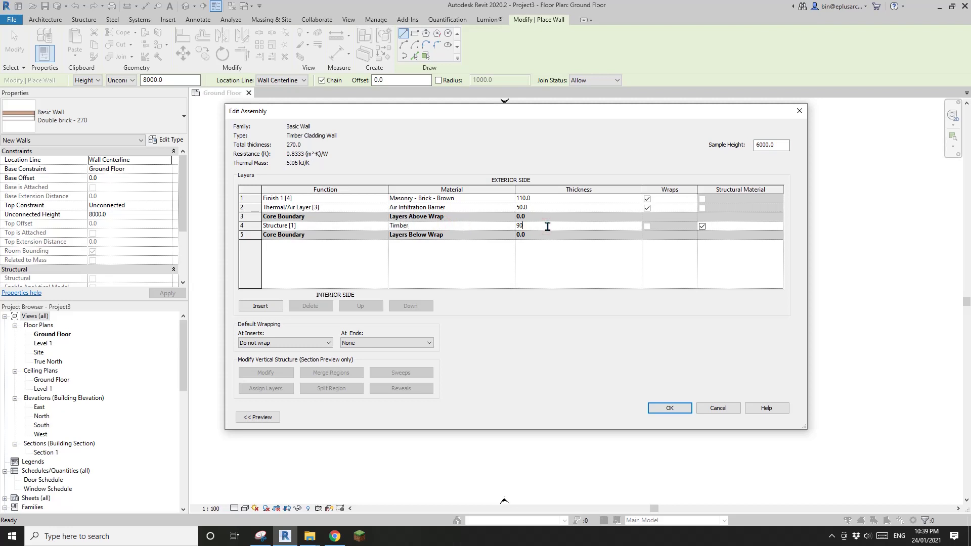
- Insert a layer on the interior side outside the core boundary and give it the function Finish 1 [4]
click(268, 307)
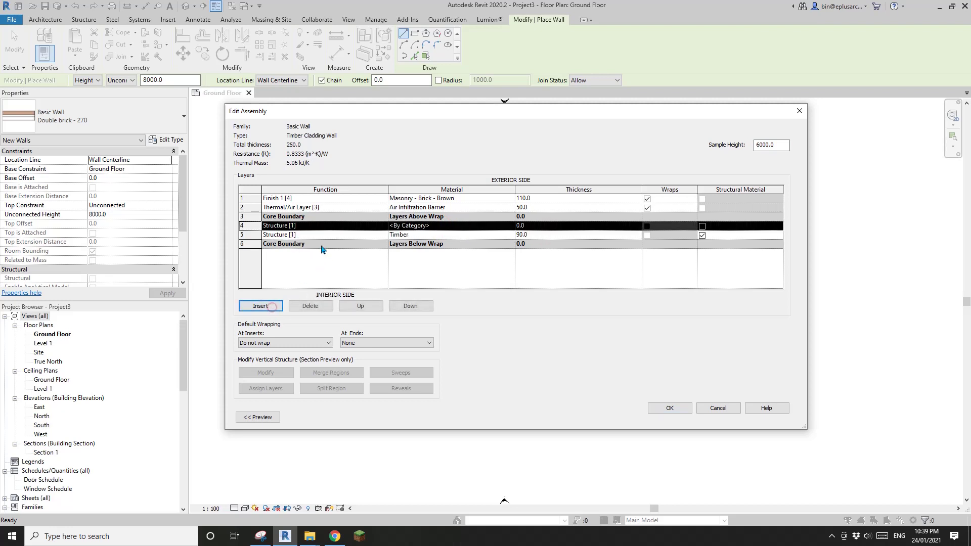
click(397, 307)
click(397, 307)
click(318, 245)
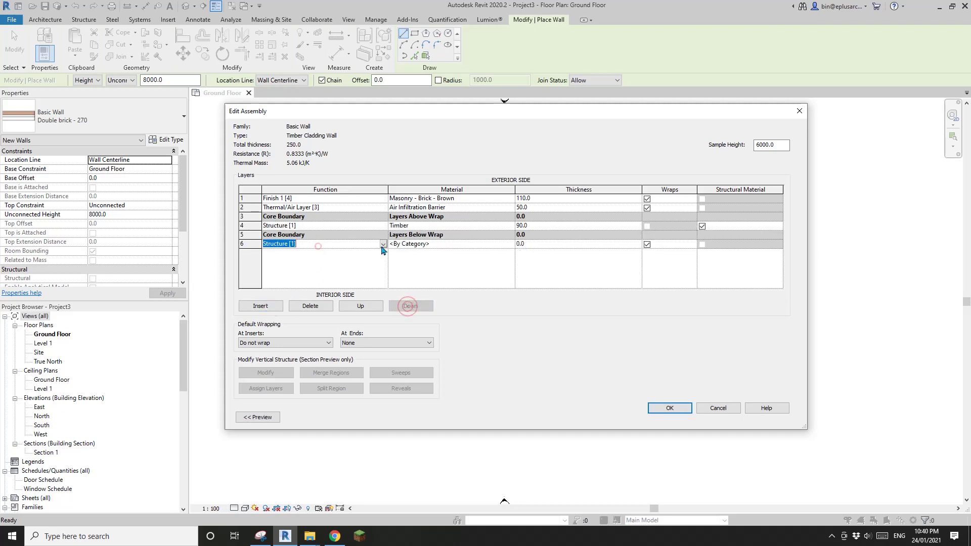
click(318, 245)
click(286, 275)
- Make the interior finish layer Gypsum Wall Board, 10 mm thick, and set the Thermal/Air layer's thickness to 40 mm
click(450, 244)
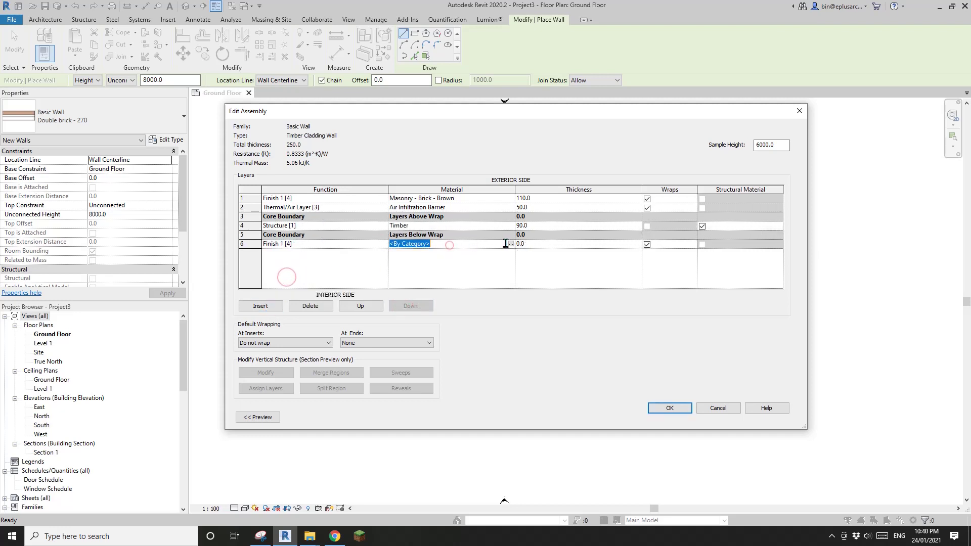
click(511, 244)
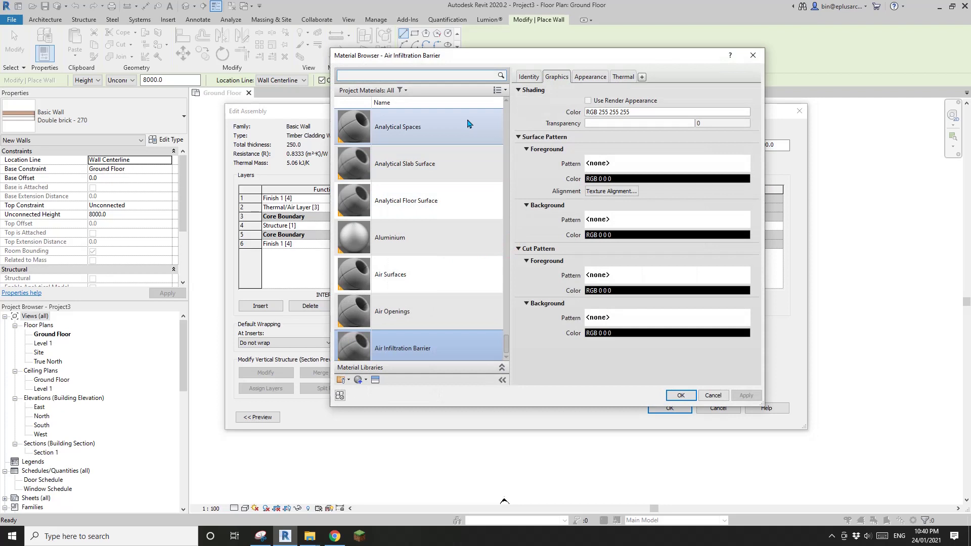
text(gy)
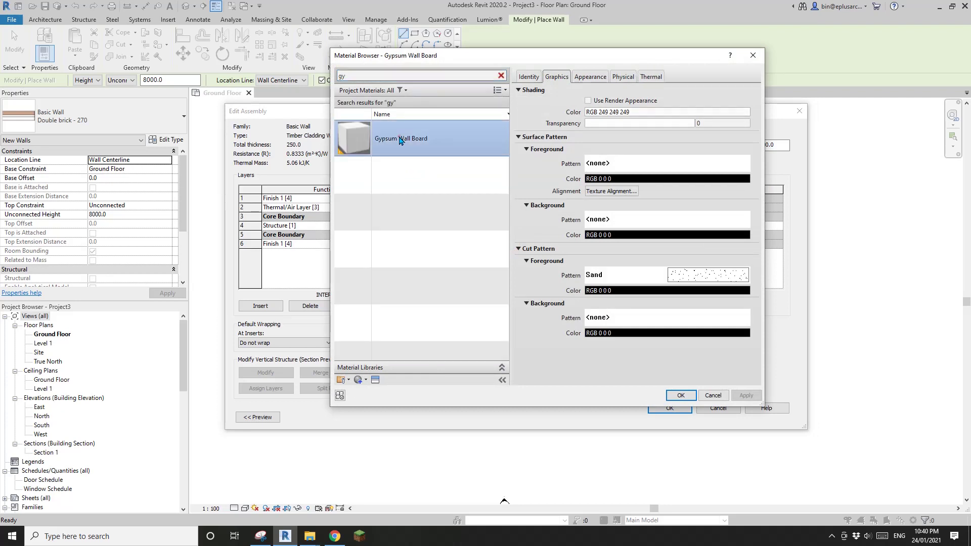
double_click(397, 126)
click(560, 242)
text(10)
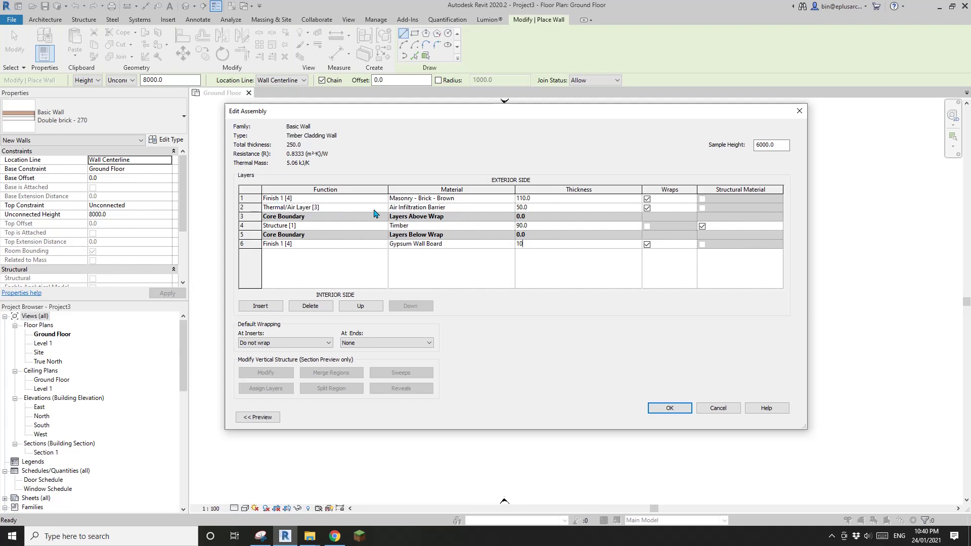
click(542, 208)
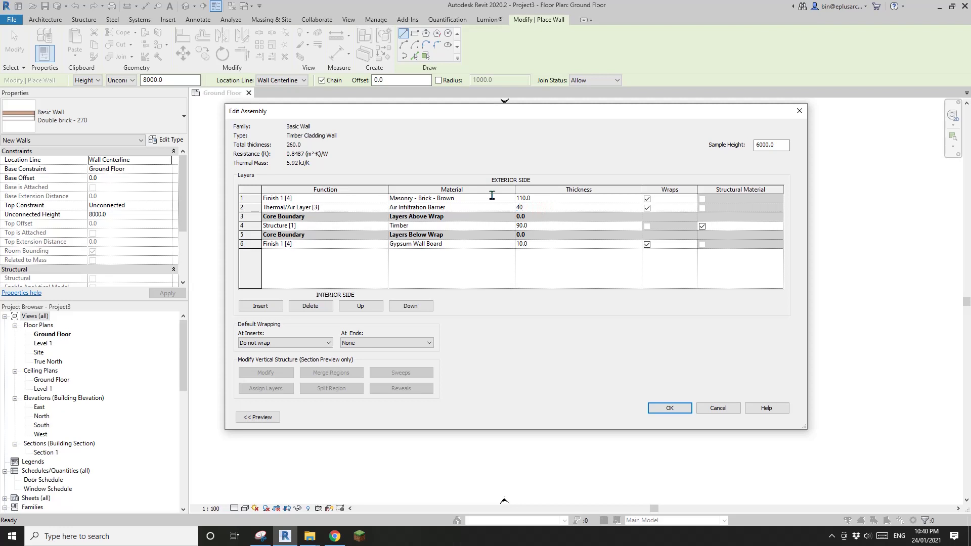
- For the exterior finish layer, create a new material and rename it "Timber Cladding"
click(342, 197)
click(438, 198)
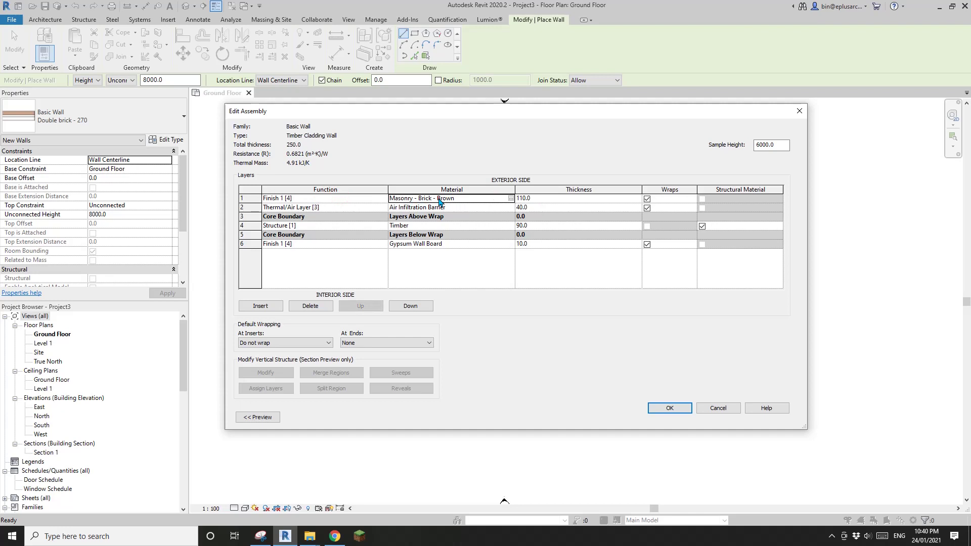
click(511, 199)
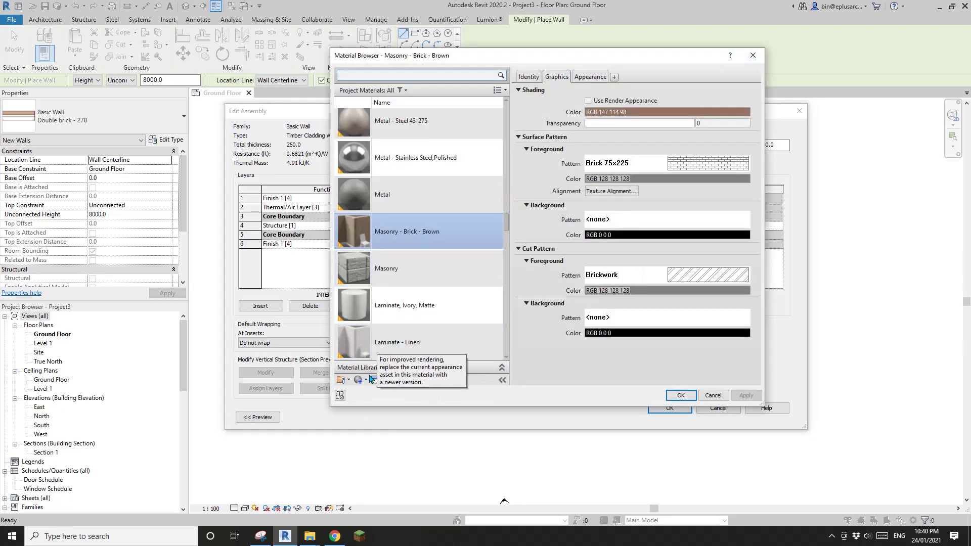
click(367, 380)
click(389, 391)
right_click(423, 225)
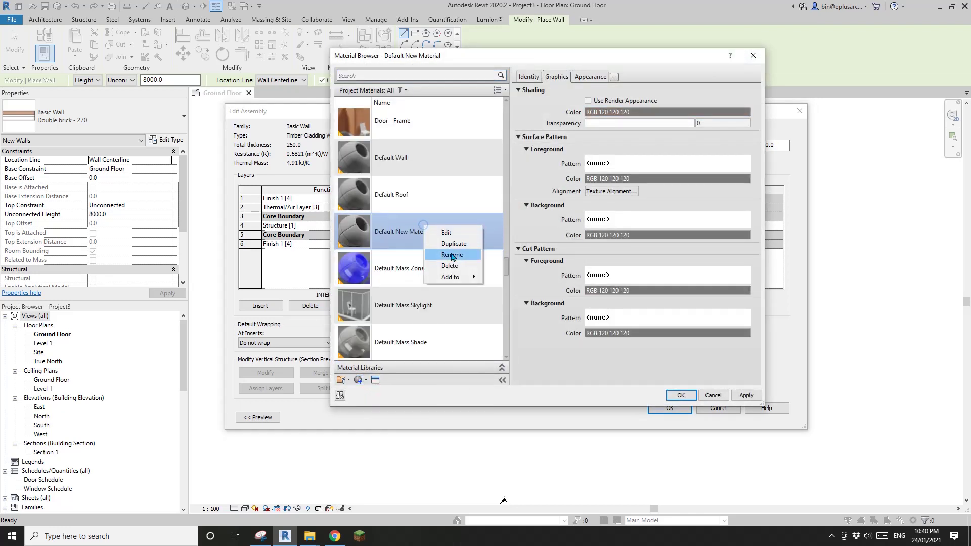
click(451, 255)
text(Timber)
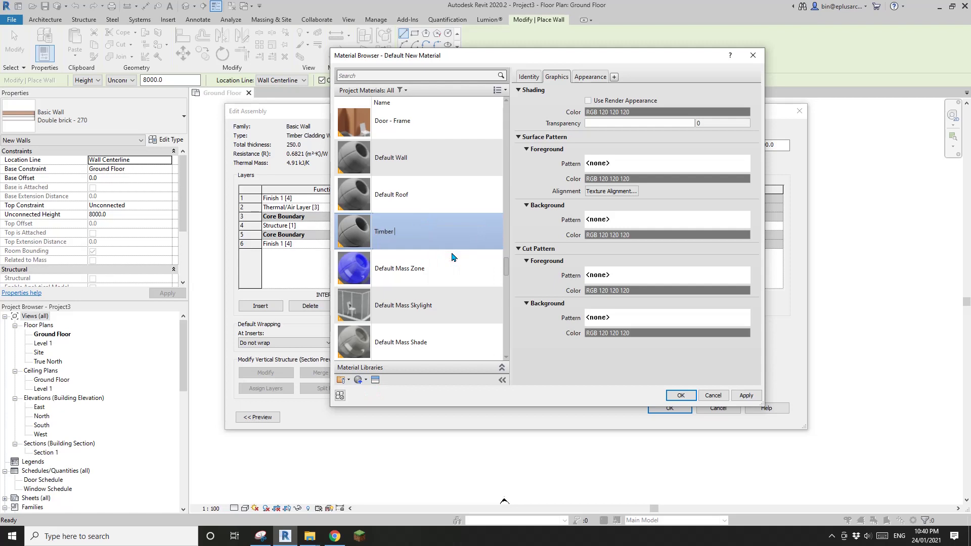
text( Cladding)
- Set the Timber Cladding surface foreground to the model pattern 150mm Horizontal and assign the material to the exterior finish layer
click(631, 165)
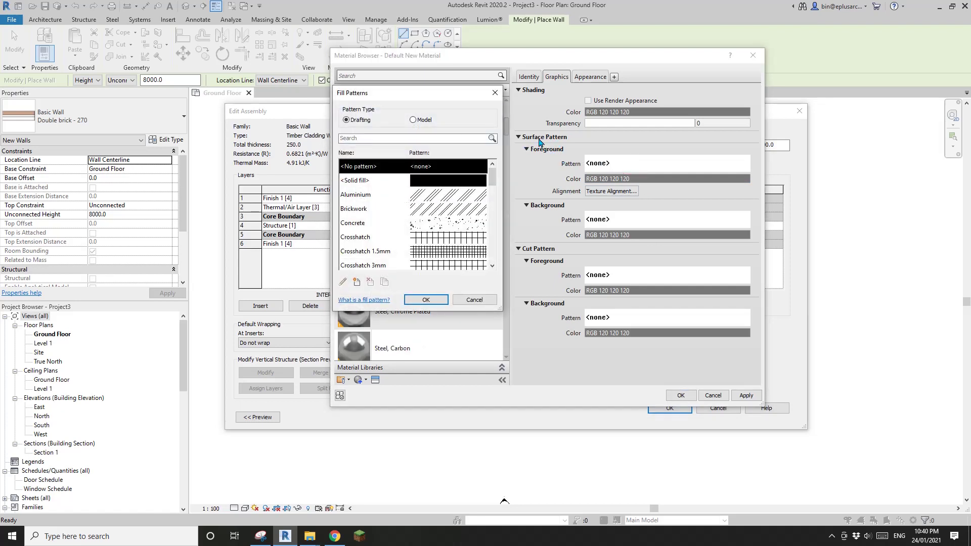
click(413, 120)
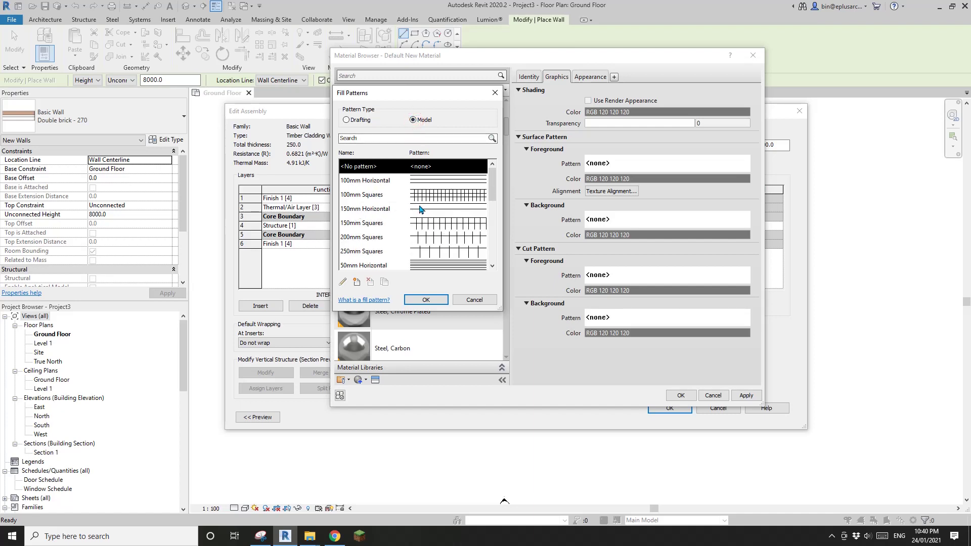
click(374, 209)
click(428, 300)
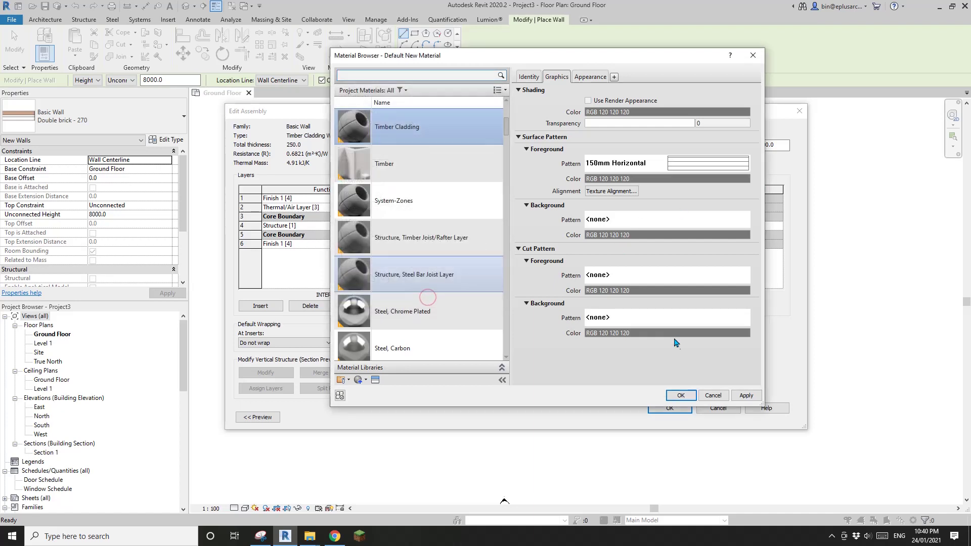
click(680, 396)
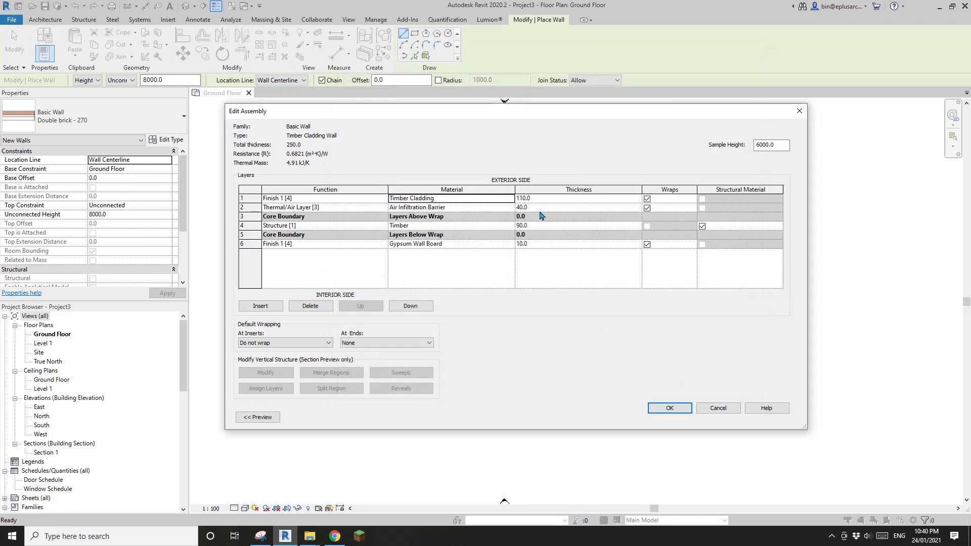
- Set the Timber Cladding layer's thickness to 20 mm and accept the wall type's structure and properties
click(552, 200)
text(20)
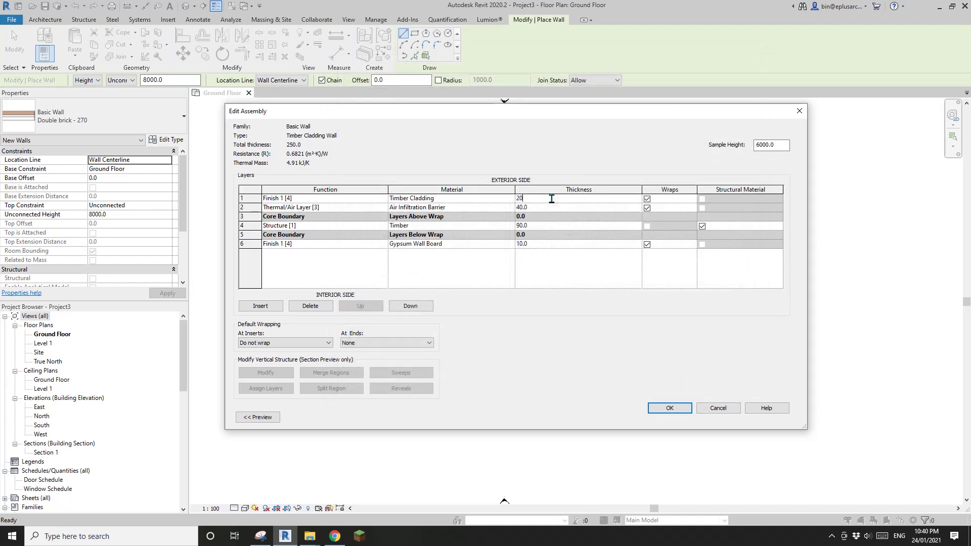
click(670, 408)
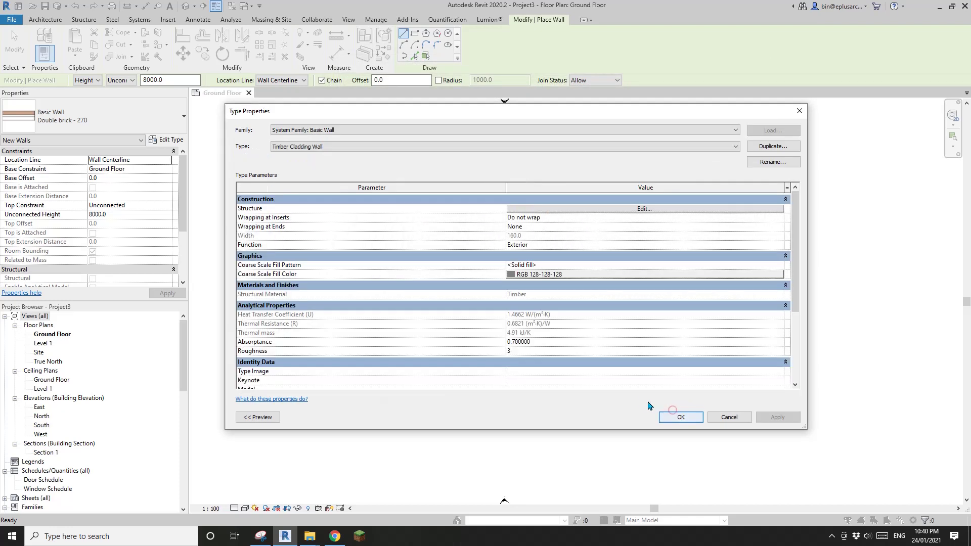
click(684, 416)
- Draw a rectangle of Timber Cladding walls about 16340 by 6640 mm above the section line, and end the wall command
scroll(476, 268, up, 1)
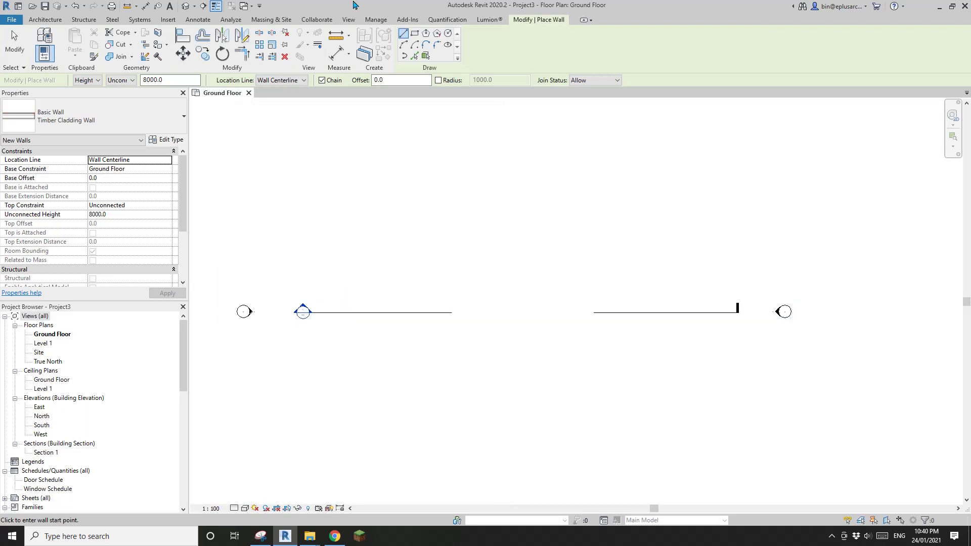
click(415, 33)
click(406, 212)
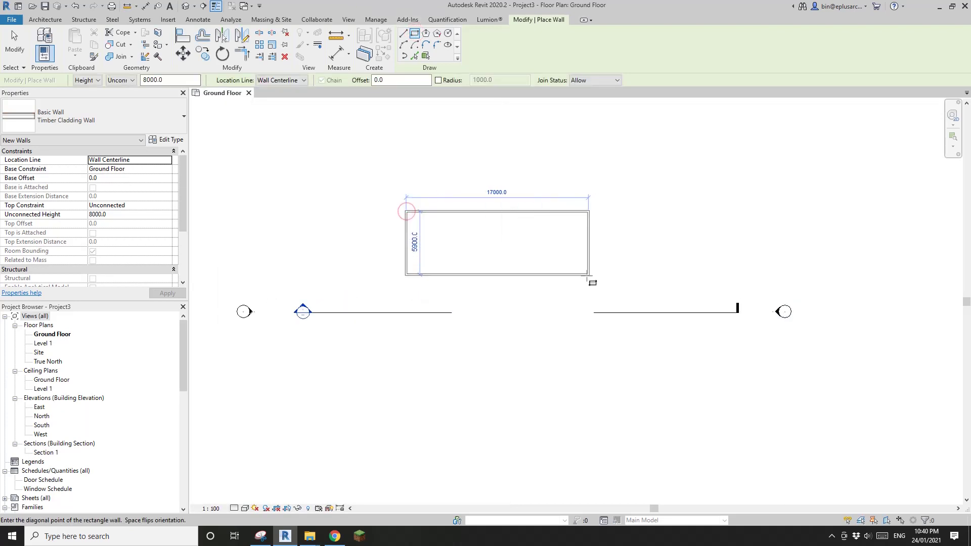
click(583, 282)
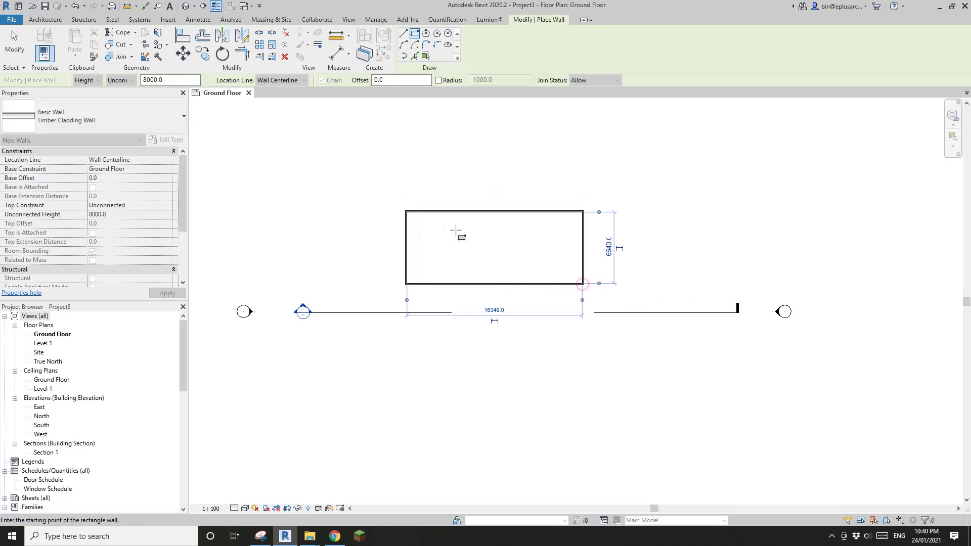
key(Escape)
key(Escape)
- Open the default 3D view and inspect the cladding pattern on the outside of the walls
click(185, 7)
scroll(564, 271, up, 5)
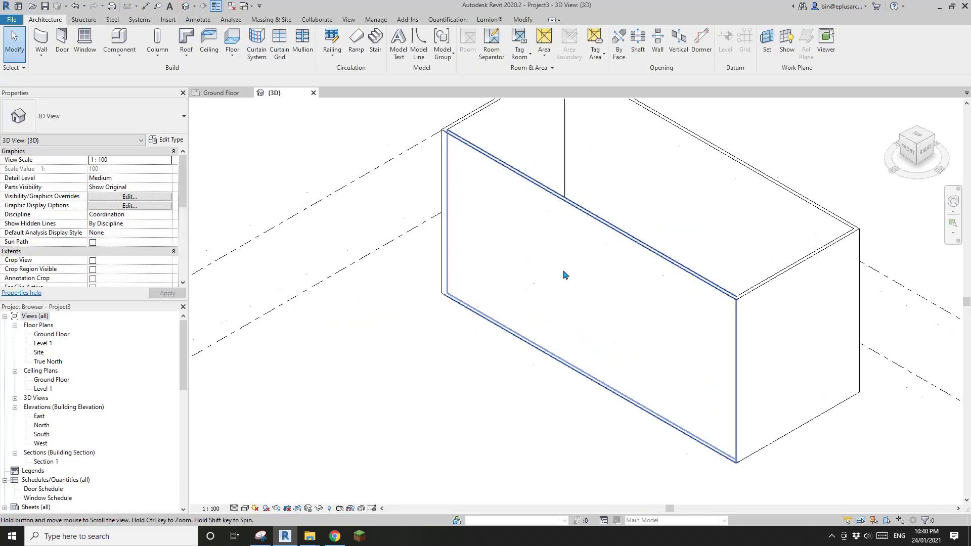
middle_drag(558, 278, 557, 290)
middle_drag(585, 210, 579, 250)
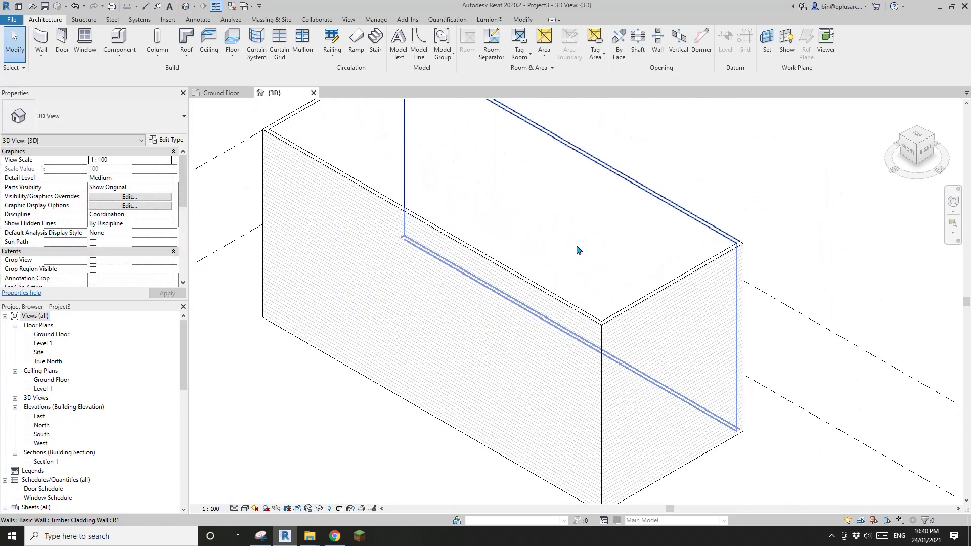
middle_drag(493, 330, 509, 317)
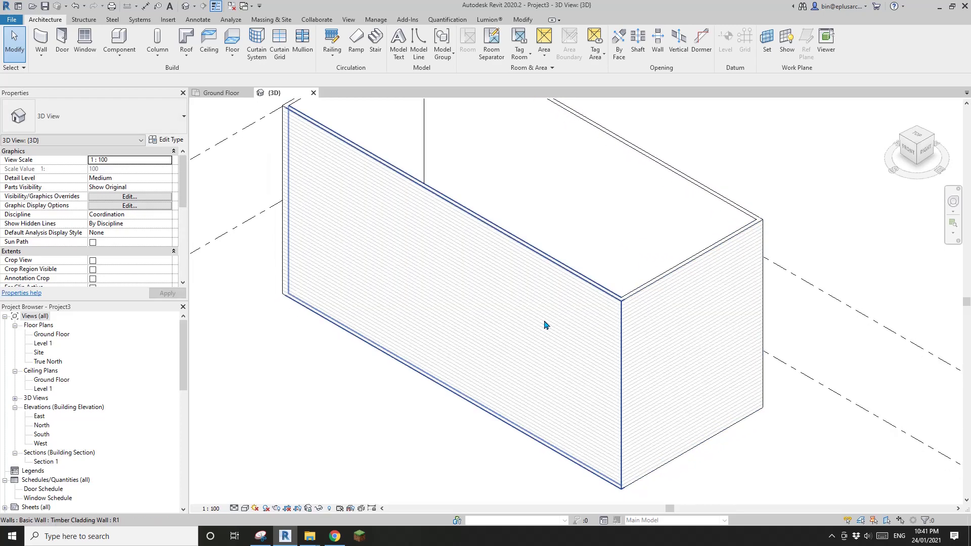
- Select the whole chain of four walls and set their unconnected height to 4000 mm
key(Tab)
click(544, 325)
click(144, 216)
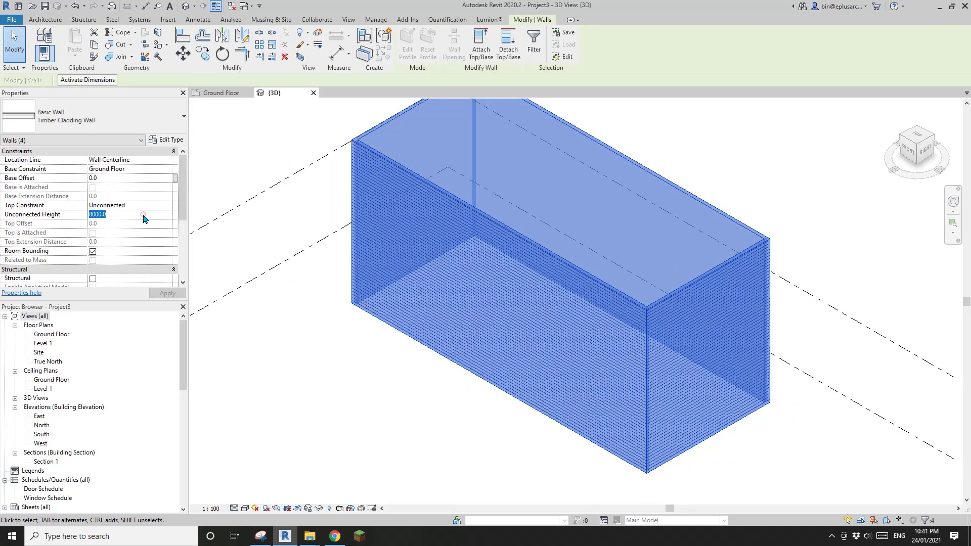
text(4000)
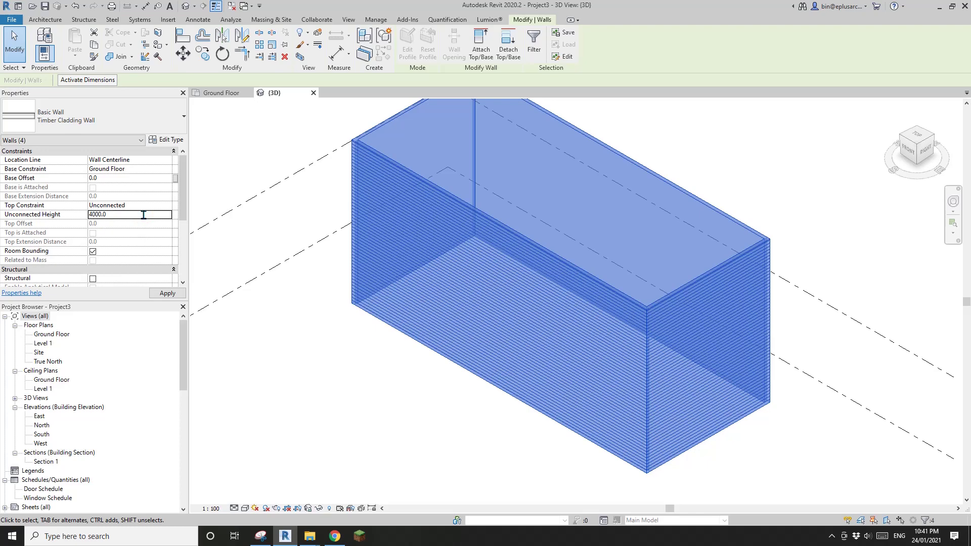
shift+middle_drag(326, 276, 474, 251)
- Start a footprint roof, move it to Level 1, and turn off slope definition for its boundary lines
click(45, 19)
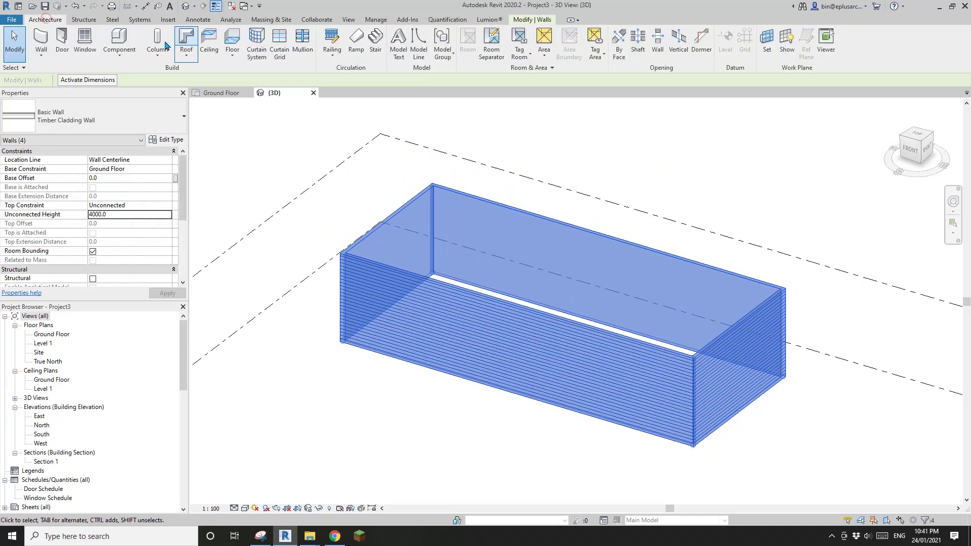
click(195, 42)
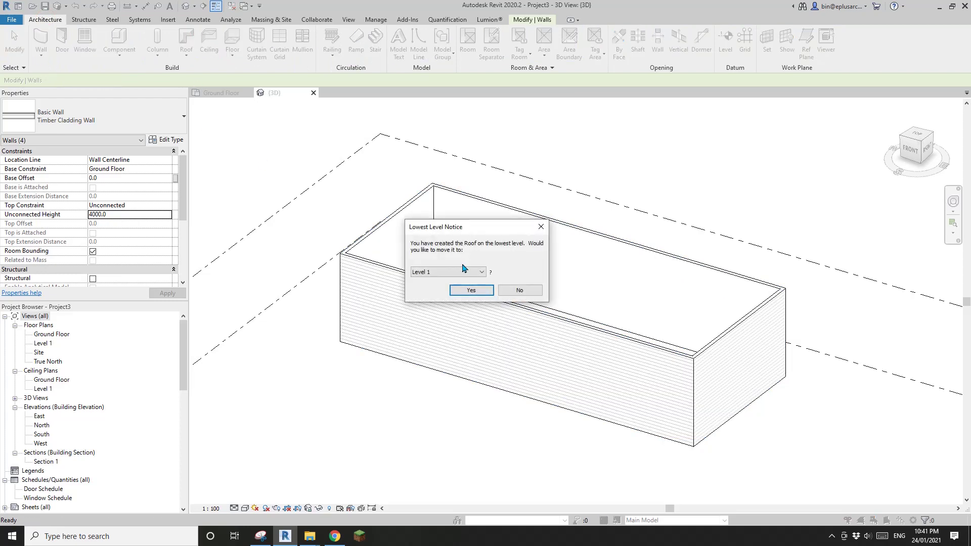
click(471, 291)
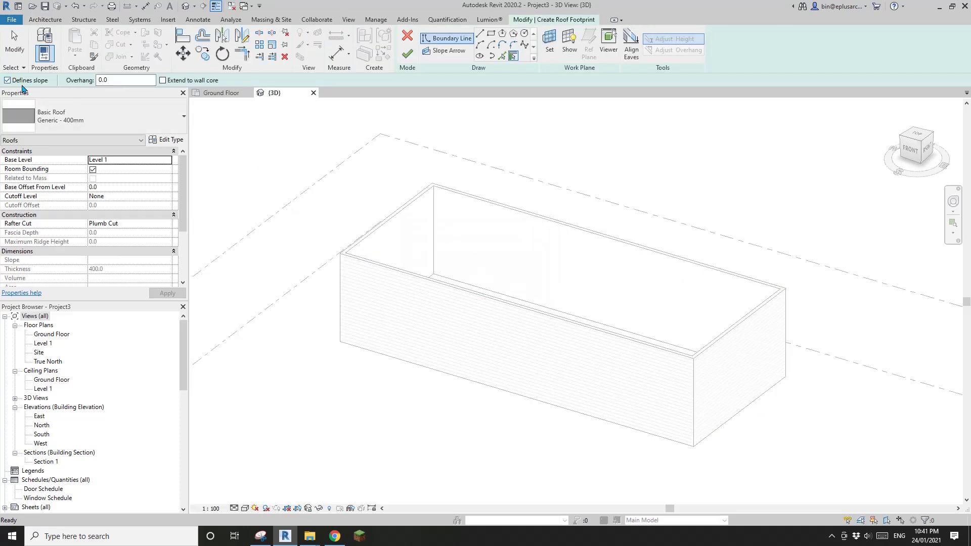
click(8, 80)
- Duplicate the Generic - 400mm roof type and name the new type 50mm
click(163, 144)
click(772, 147)
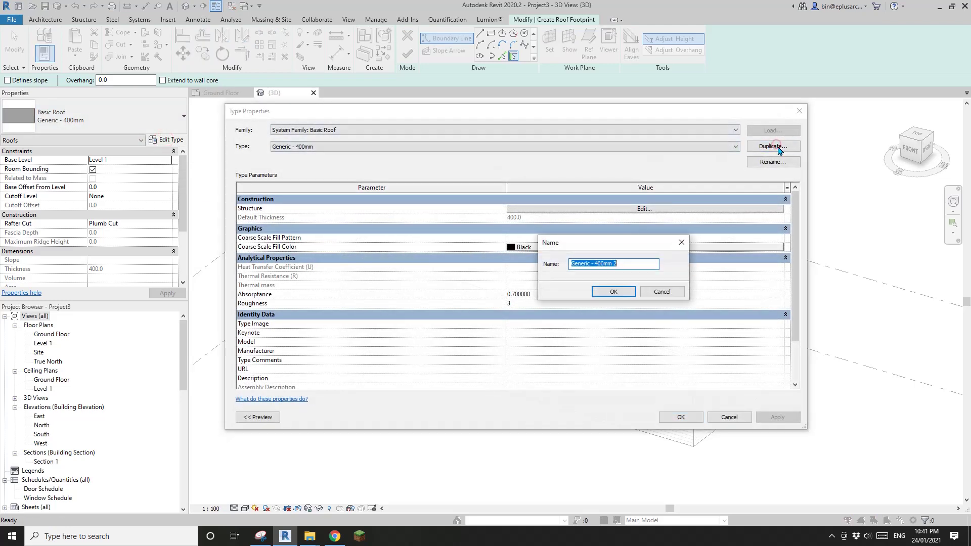
text(50mm)
click(626, 289)
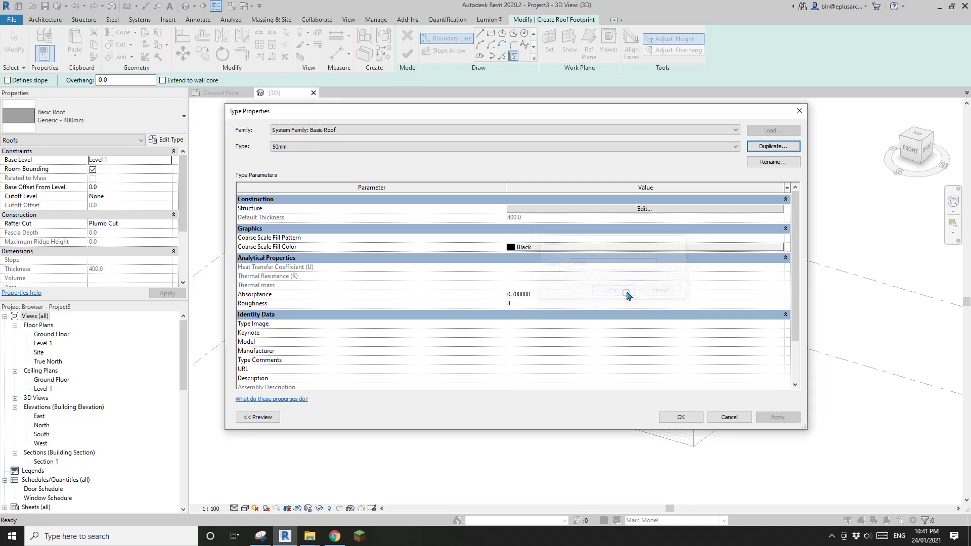
- Change the function of the 50mm roof type's structure layer to Finish 1 [4]
click(566, 210)
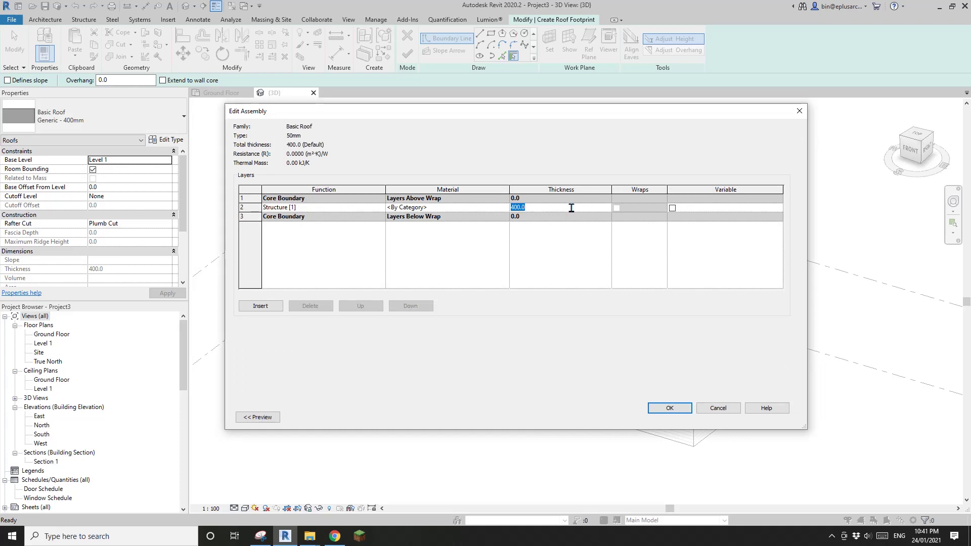
click(345, 211)
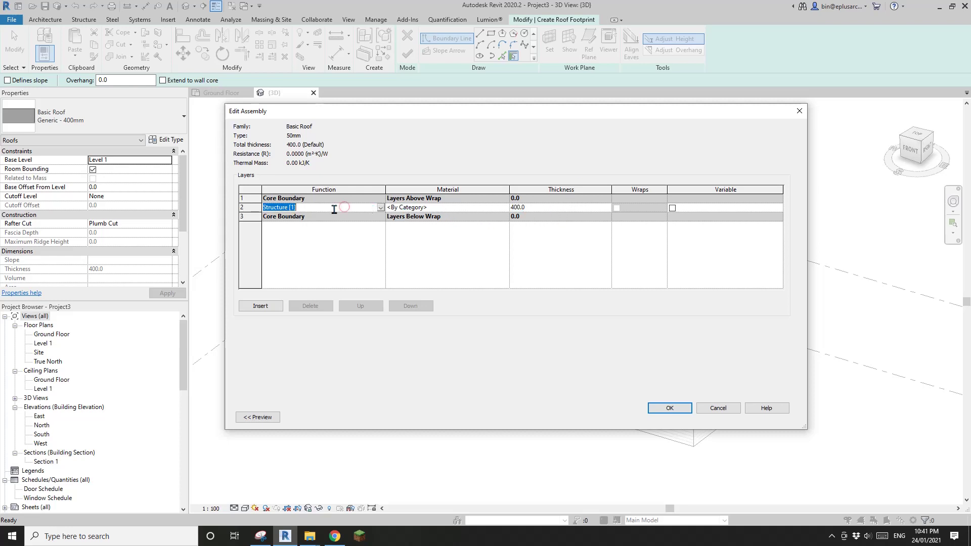
click(381, 208)
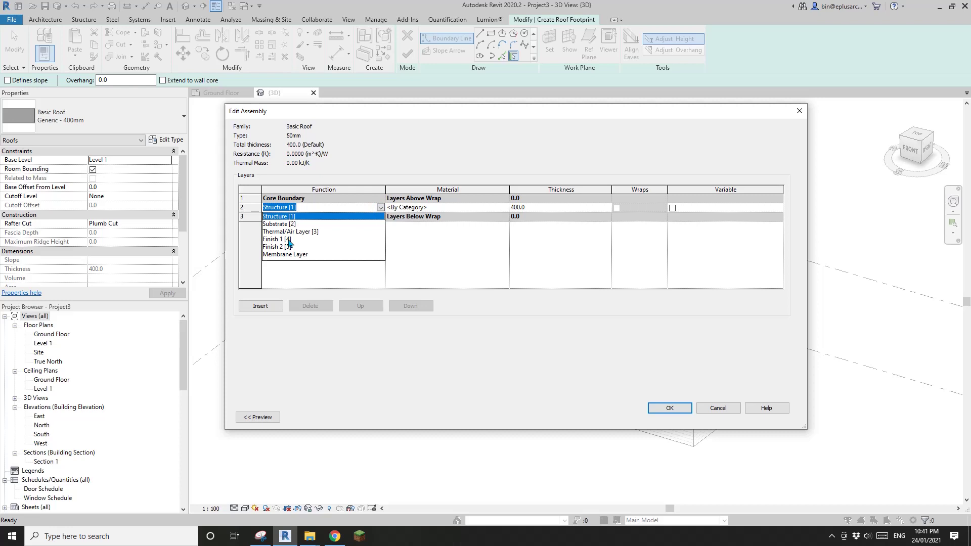
click(288, 239)
- Search the project materials for metal and create a new material named Metal Roof Sheet for the roof layer
click(451, 208)
click(505, 207)
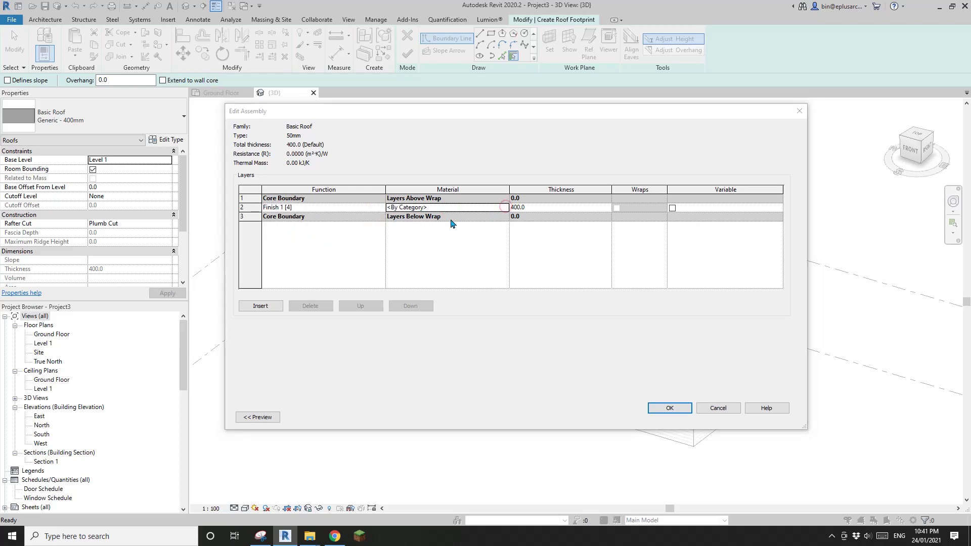
click(422, 72)
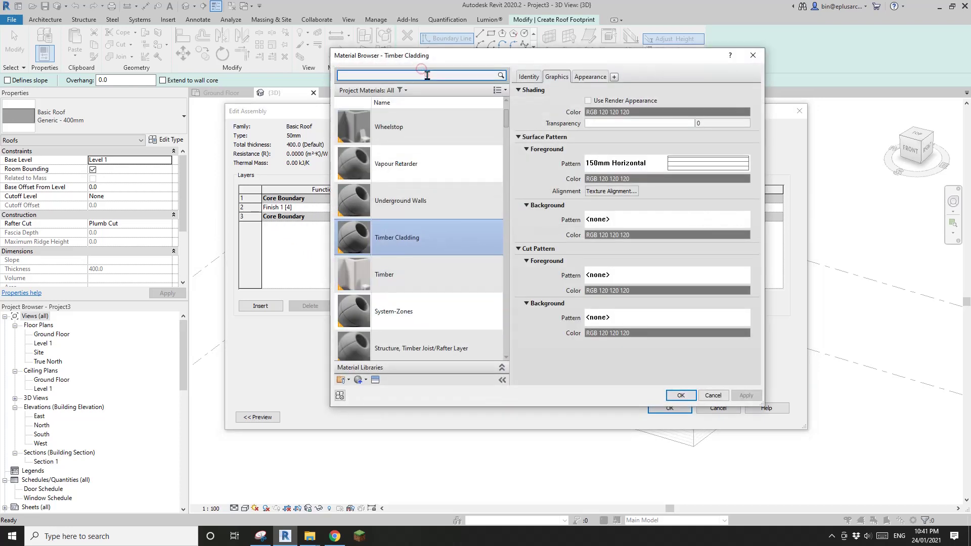
text(metal)
key(Return)
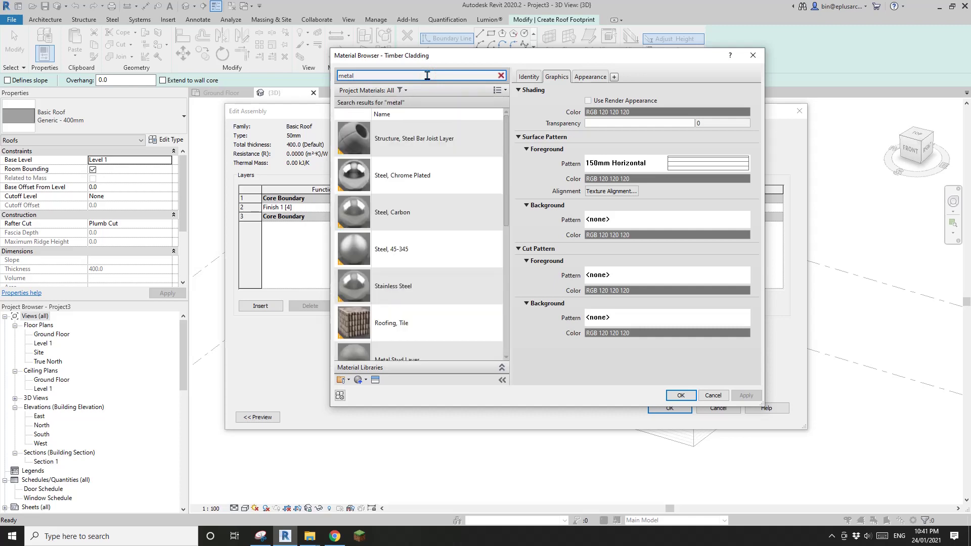
click(361, 380)
click(395, 390)
right_click(398, 234)
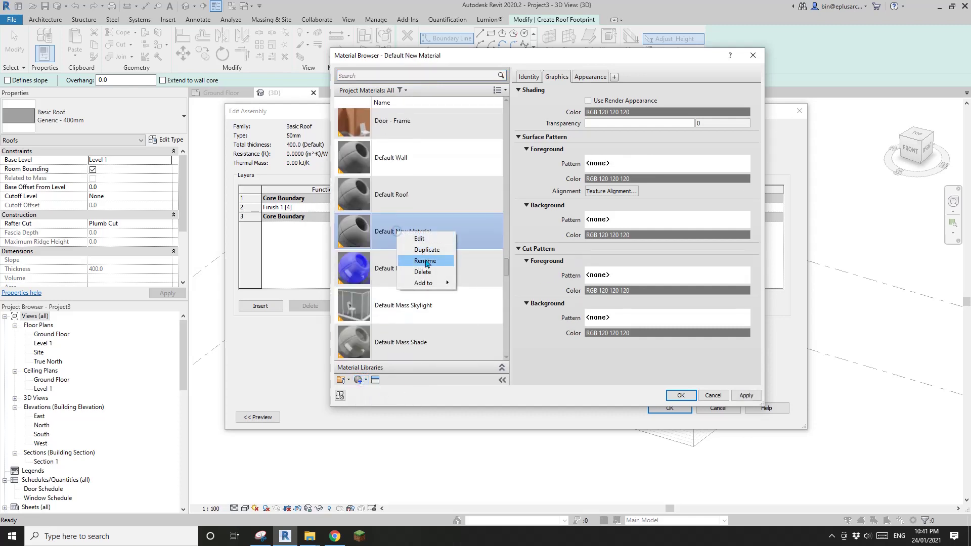
click(424, 260)
text(Metal R)
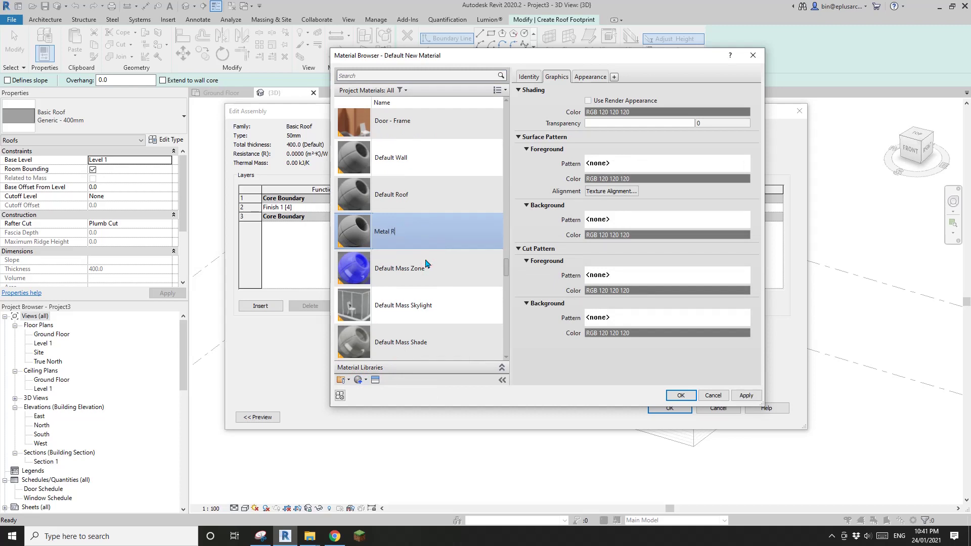
text(oof Sheet)
- Give Metal Roof Sheet a foreground surface model pattern named 150mm Vertical, duplicated from 150mm Horizontal with a 90° line angle, and accept the material
click(624, 163)
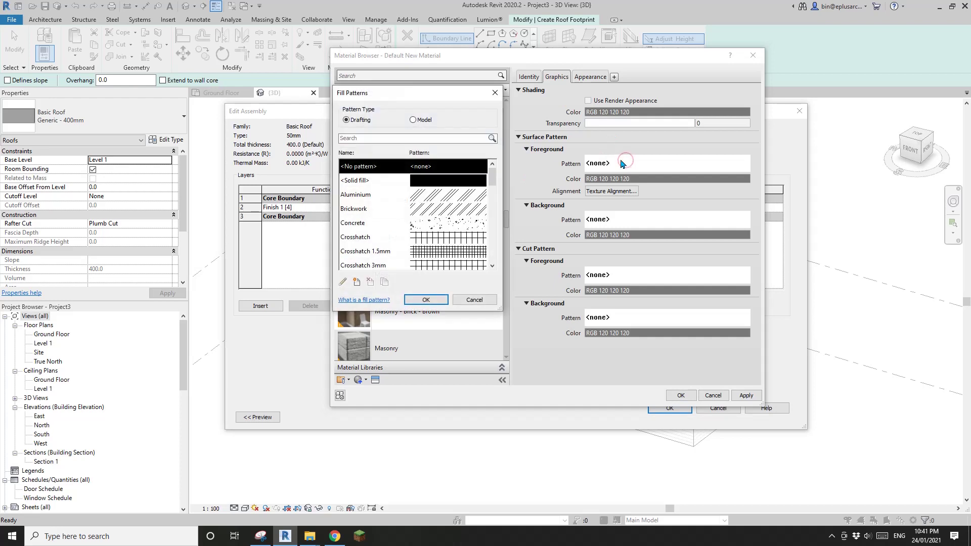
drag(465, 100, 526, 103)
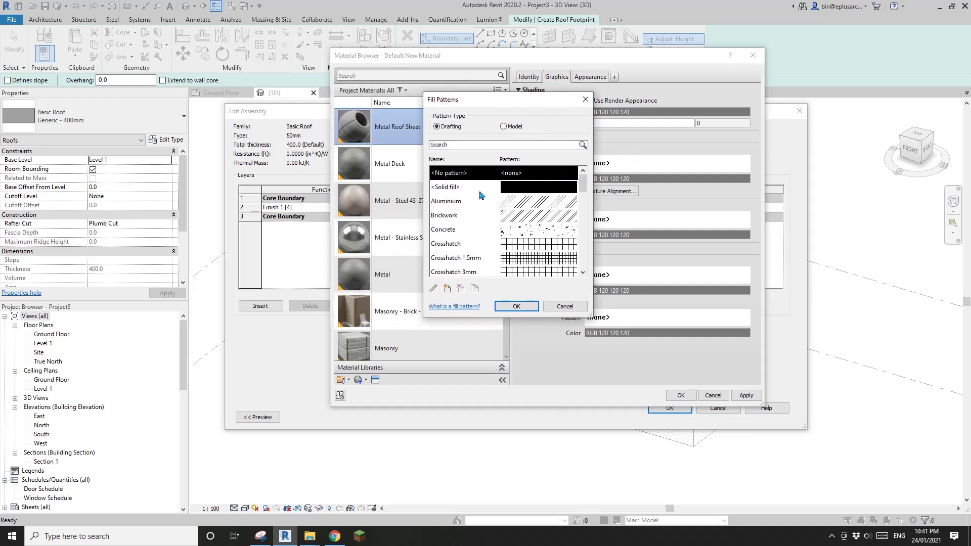
click(503, 127)
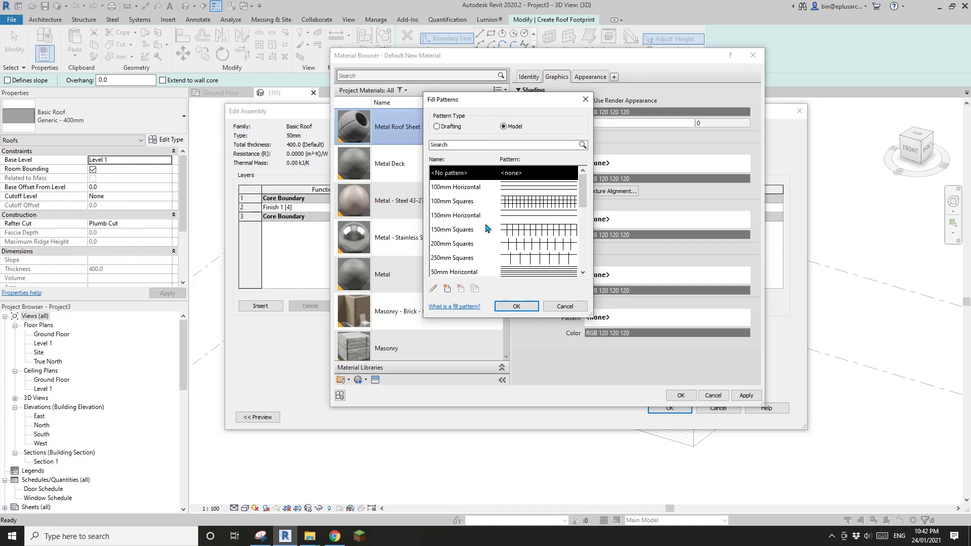
click(464, 221)
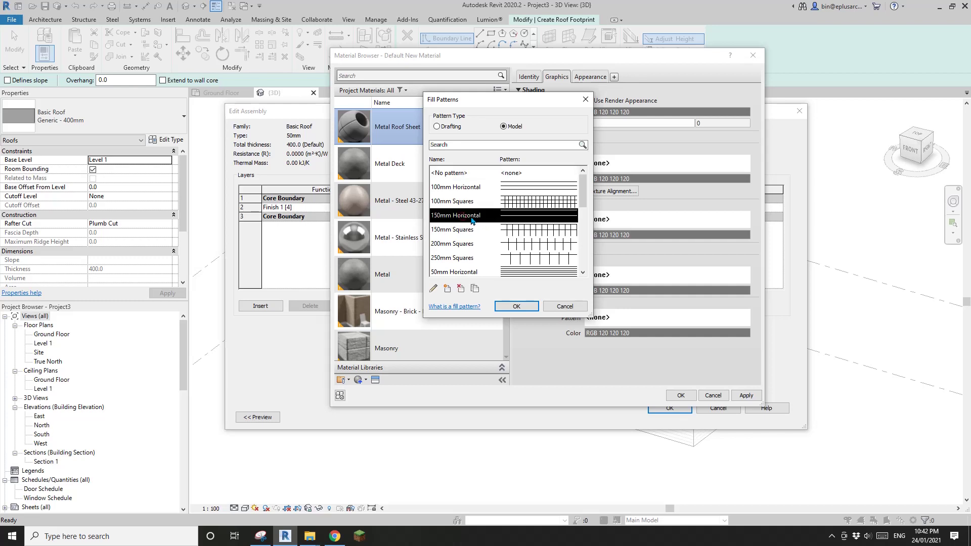
click(475, 290)
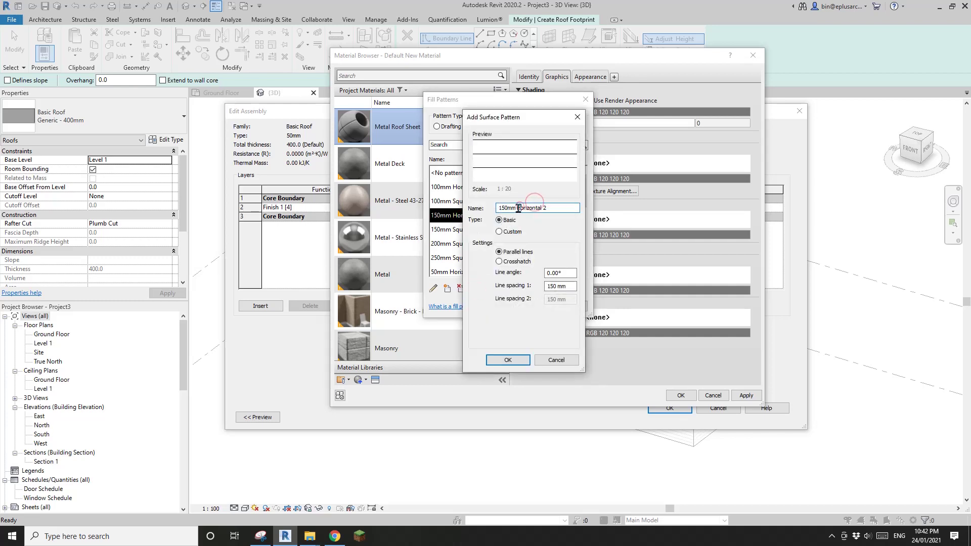
drag(517, 208, 578, 210)
text(Vertic)
double_click(556, 273)
text(90)
click(508, 360)
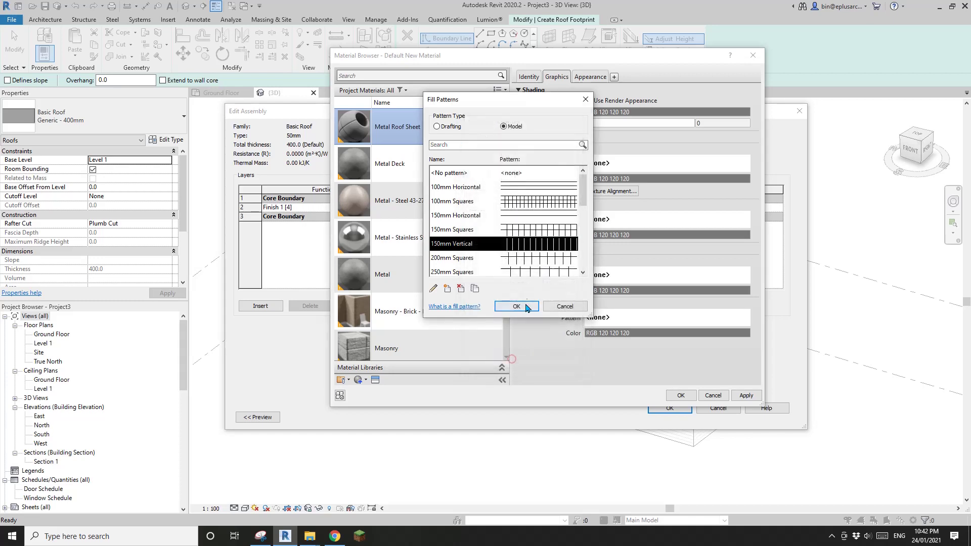
click(521, 306)
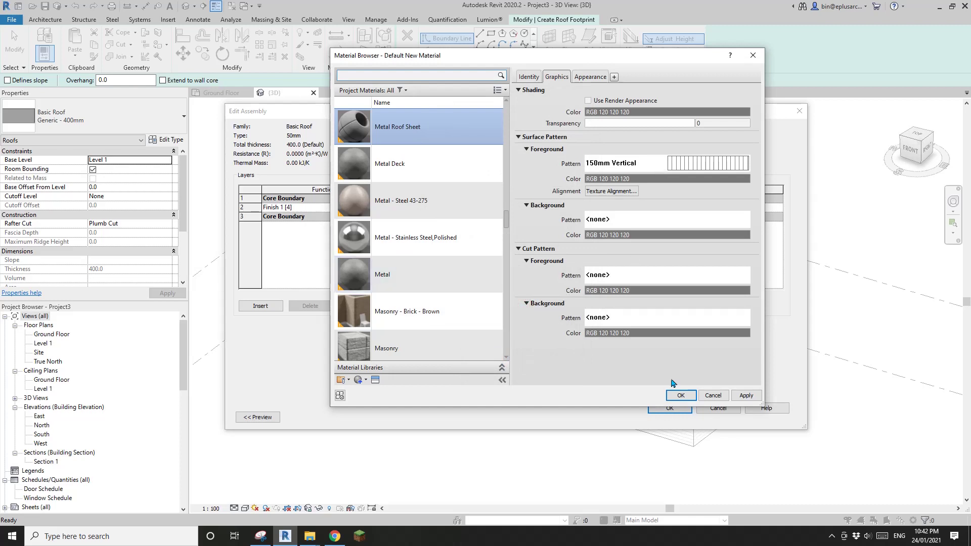
click(681, 395)
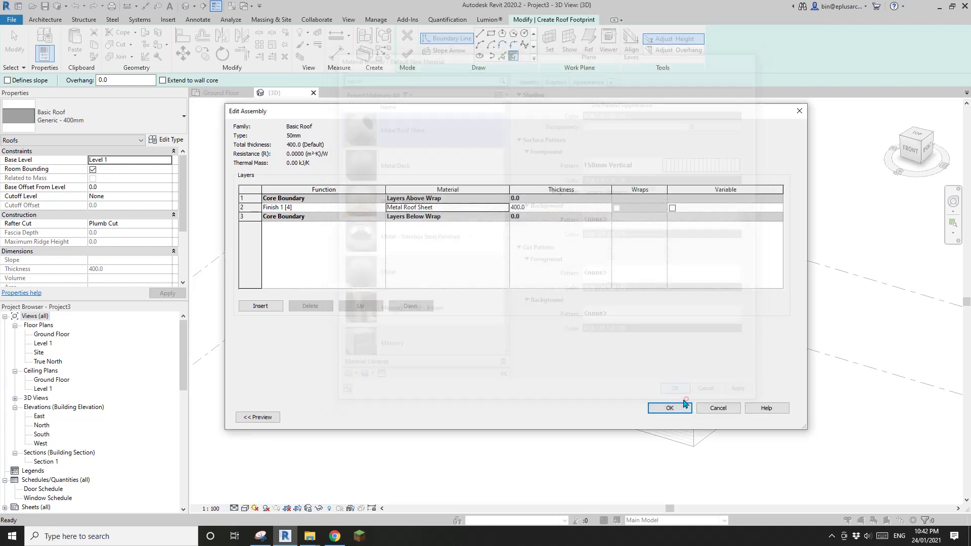
- Set the Metal Roof Sheet layer's thickness to 50 mm and accept the roof type's structure and properties
click(534, 209)
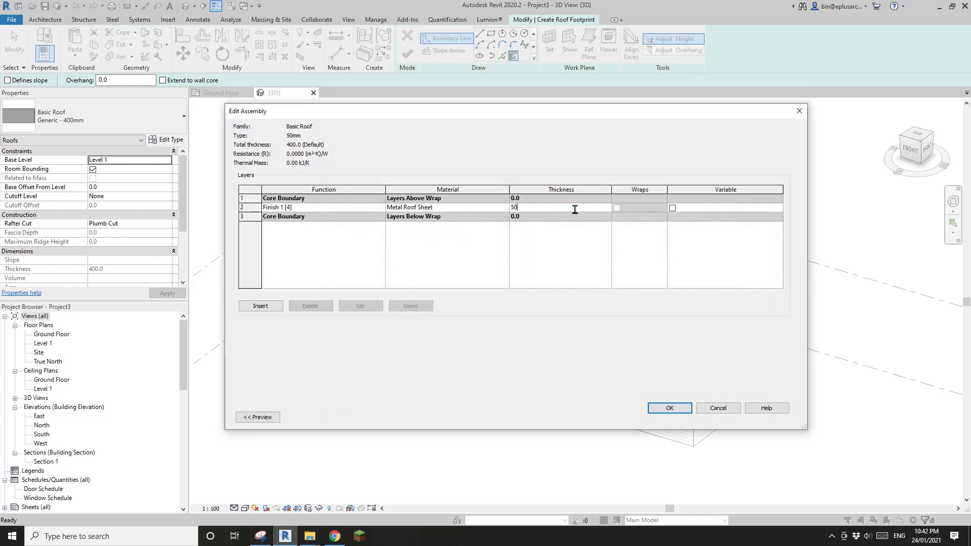
click(682, 409)
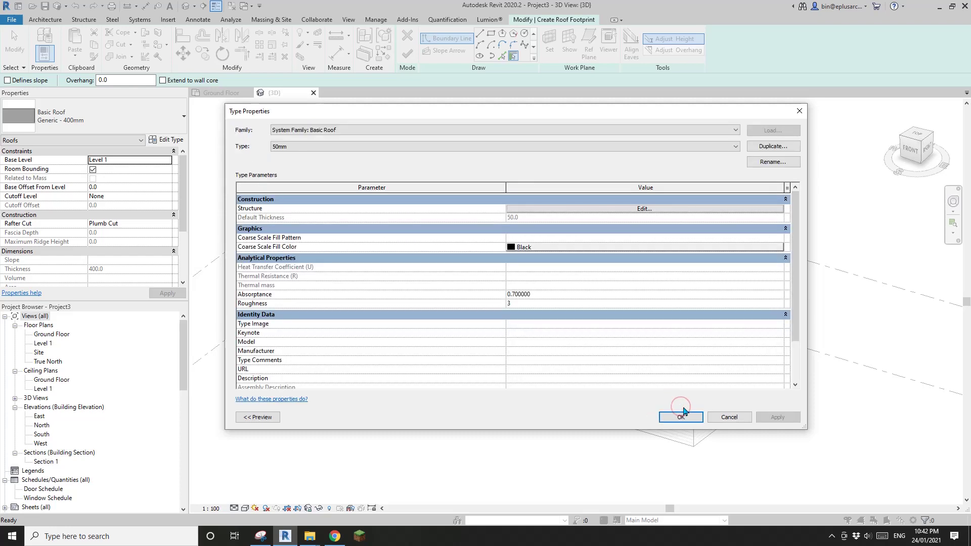
click(682, 413)
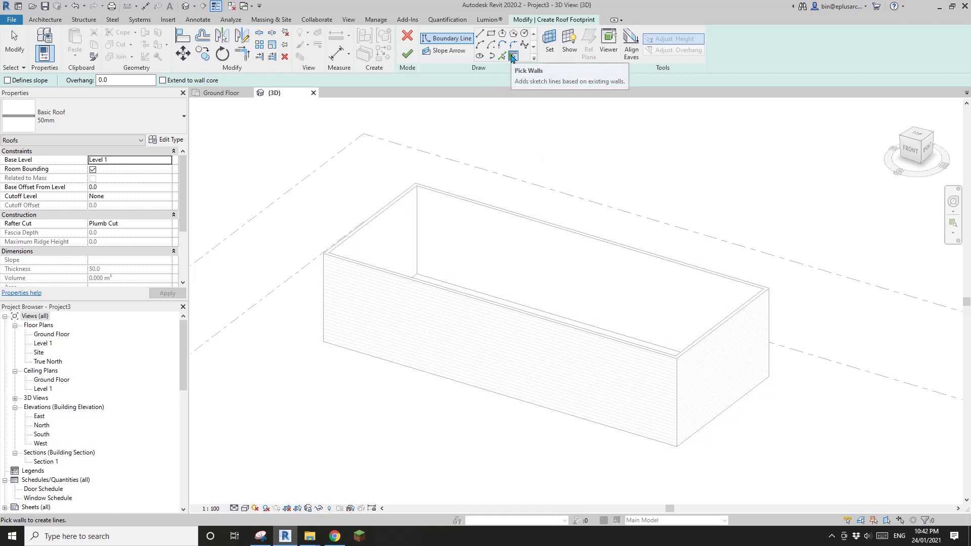
- Create the roof from a boundary picked along the whole chain of four walls, and attach the walls to it
key(Tab)
click(730, 355)
shift+middle_drag(731, 359, 618, 284)
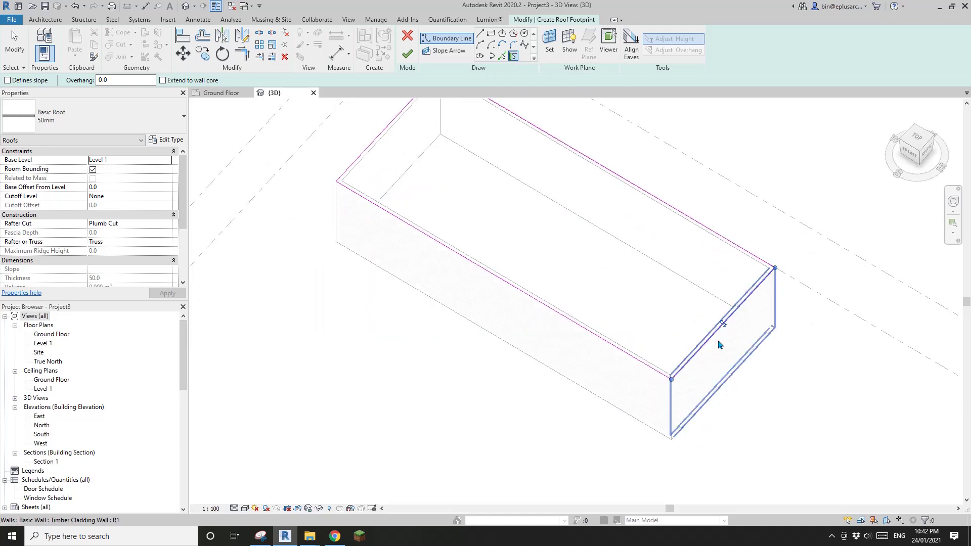
scroll(778, 282, up, 2)
scroll(567, 275, down, 1)
middle_drag(567, 275, 562, 315)
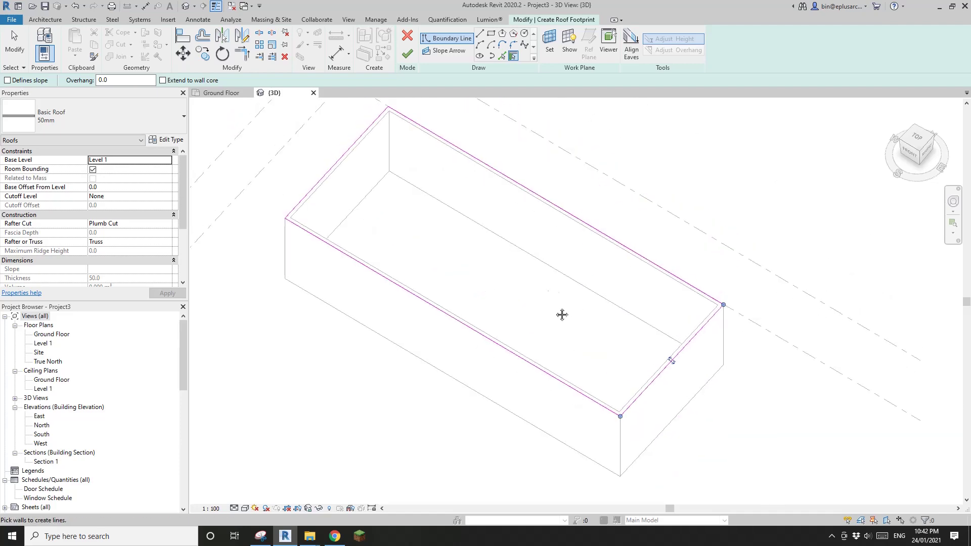
click(407, 55)
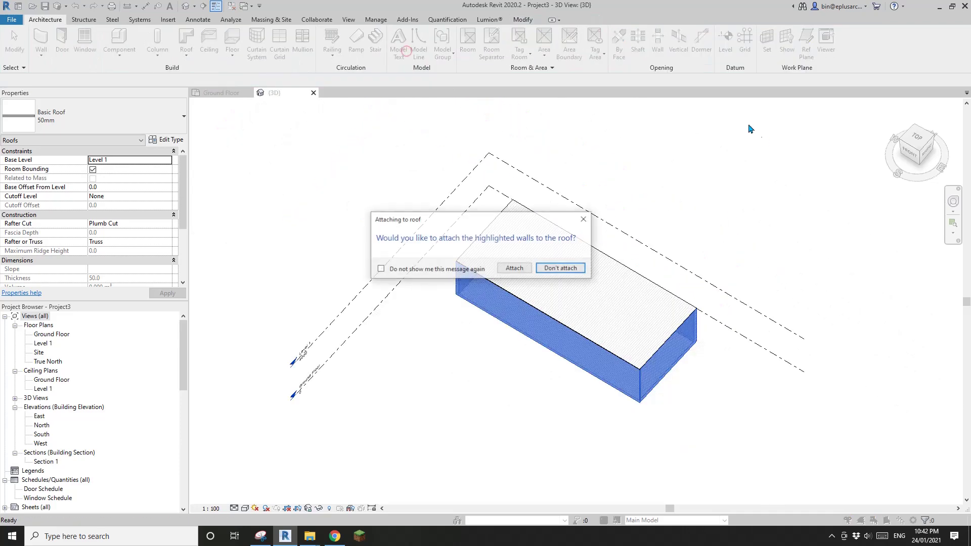
click(515, 263)
click(709, 227)
shift+middle_drag(690, 256, 633, 208)
scroll(588, 298, up, 2)
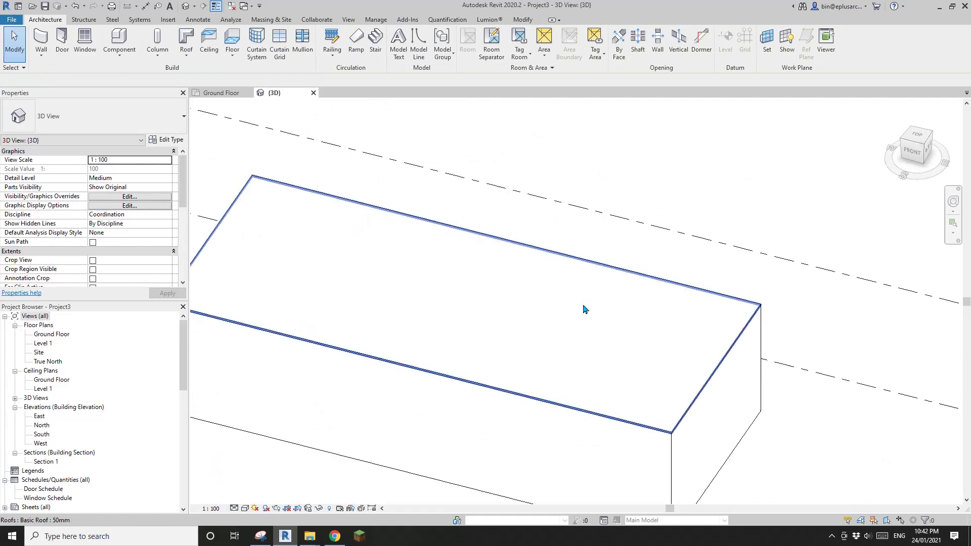
click(639, 378)
middle_drag(615, 400, 614, 379)
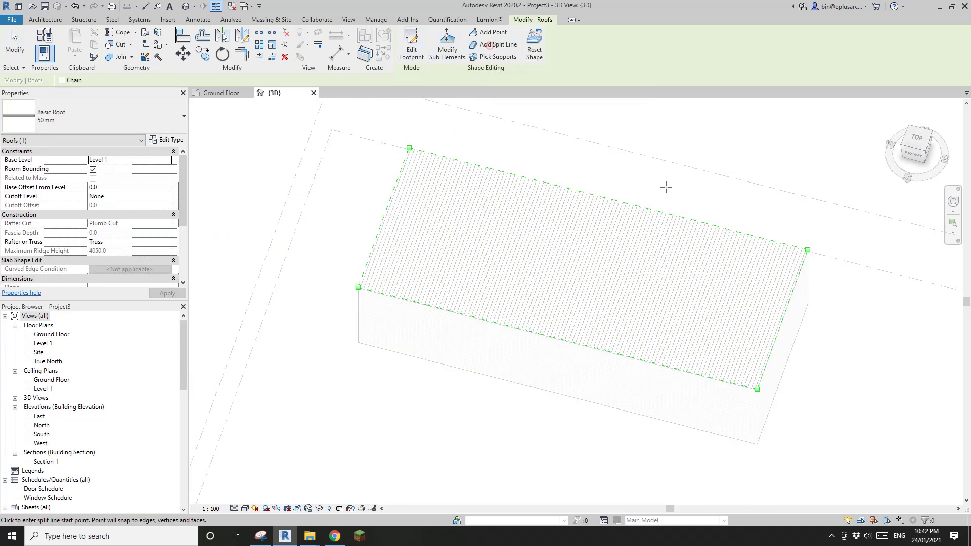
click(493, 44)
click(699, 375)
key(Escape)
key(Escape)
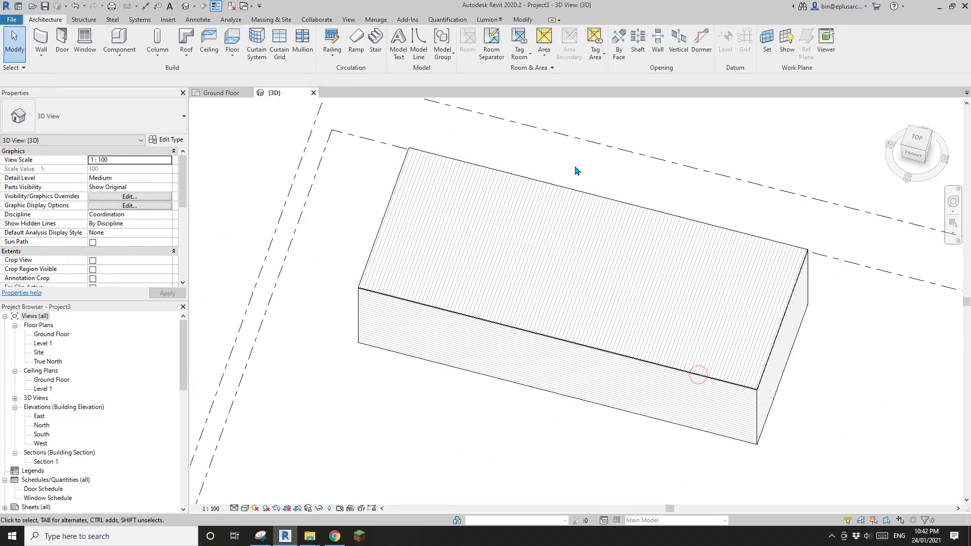
- Add two split lines to the roof, running from one shared point on the back long edge to two points on the front long edge
click(553, 245)
middle_drag(609, 249, 553, 257)
click(499, 44)
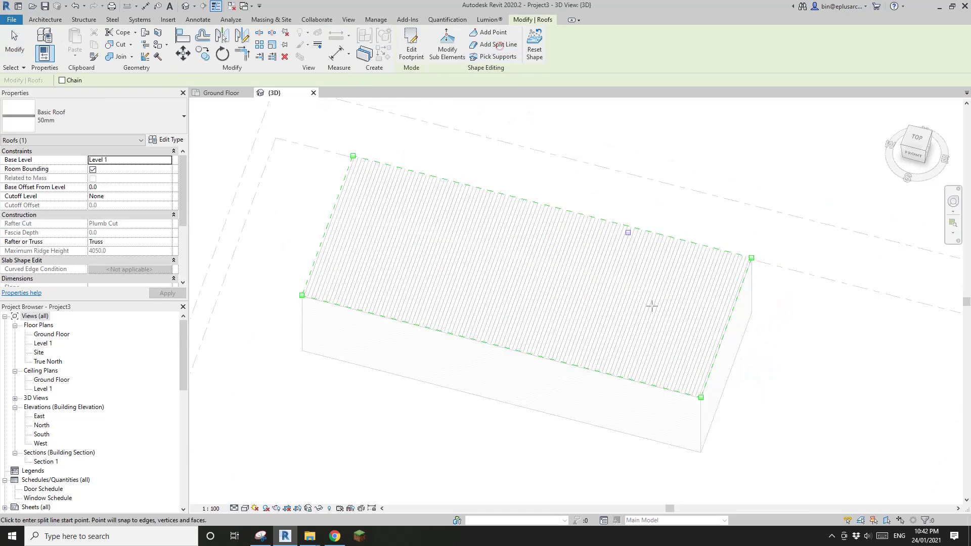
click(633, 379)
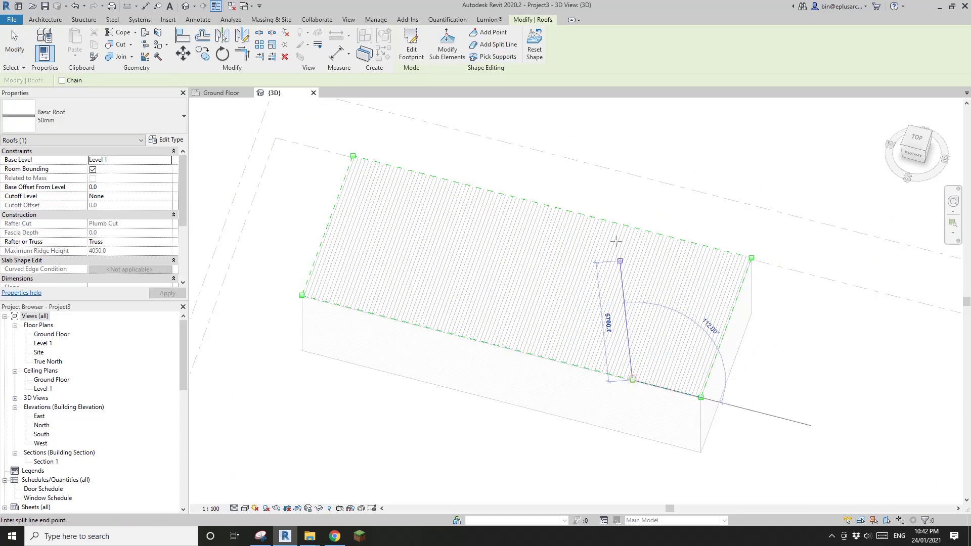
click(619, 223)
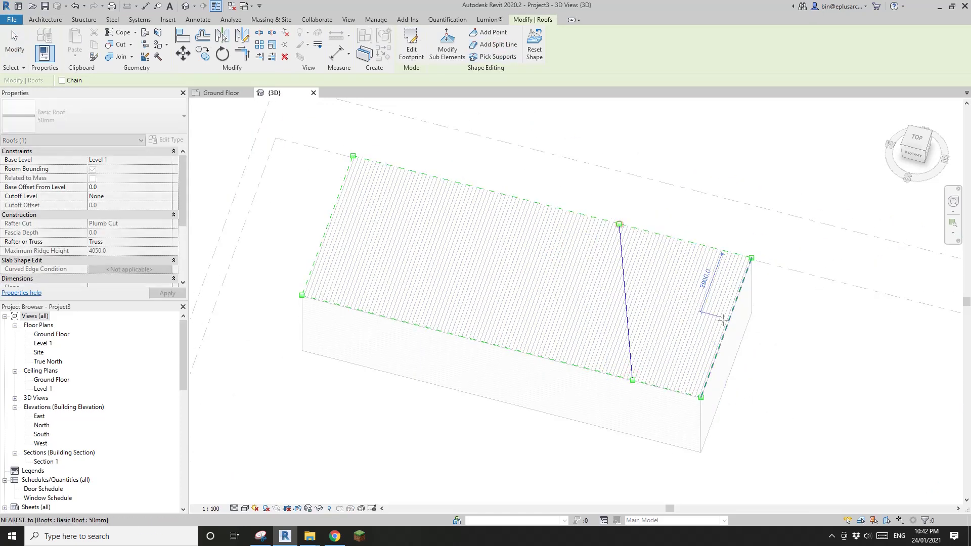
click(619, 223)
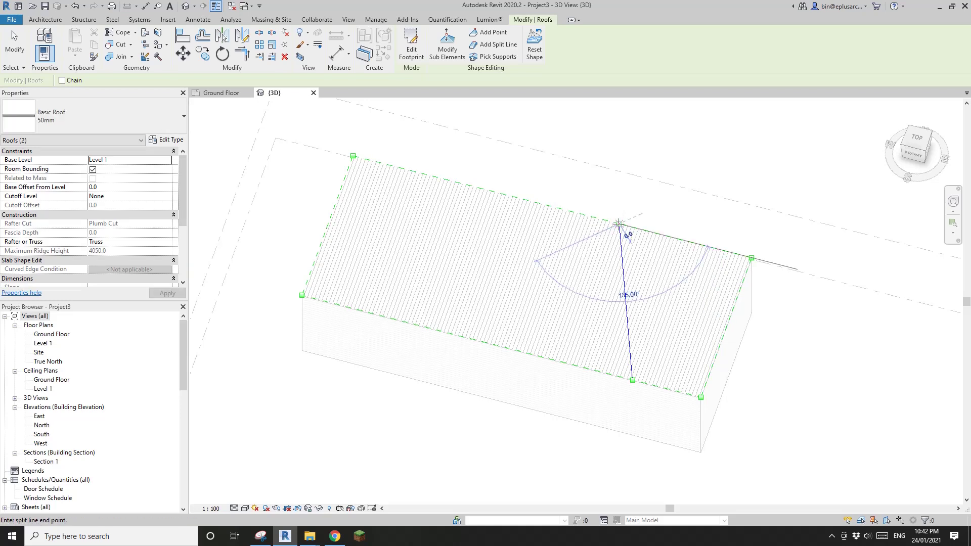
click(501, 347)
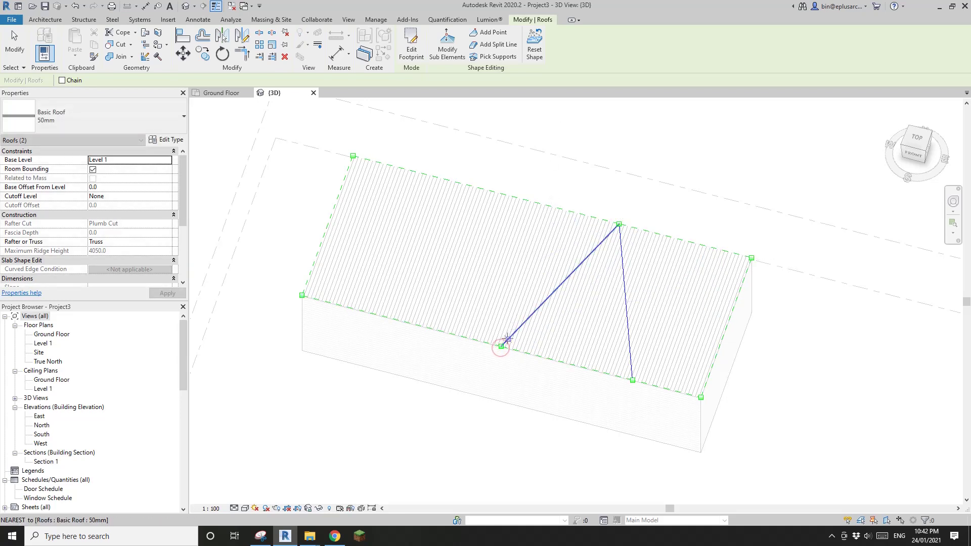
- Add a third split line to the roof from the existing middle point on the front long edge to the back long edge
click(501, 347)
click(440, 178)
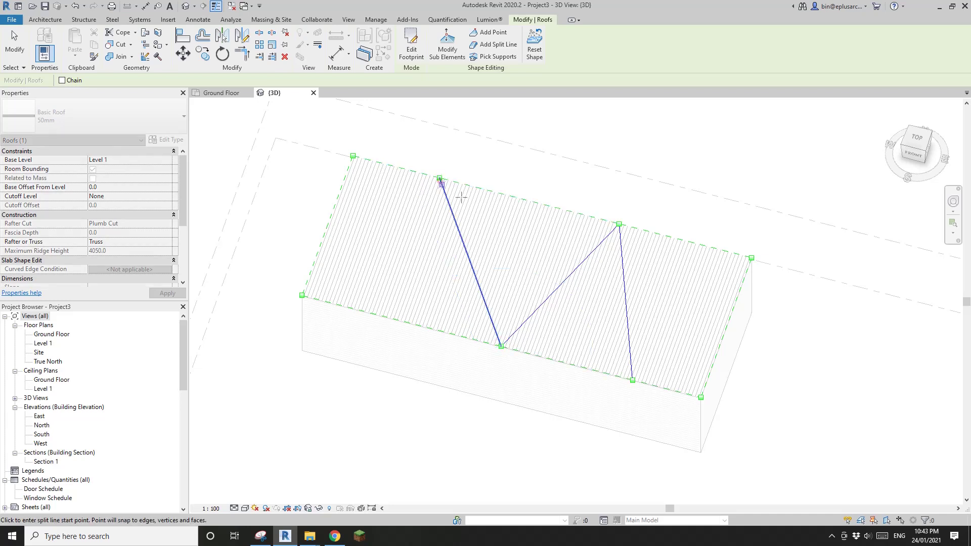
middle_drag(509, 145, 569, 145)
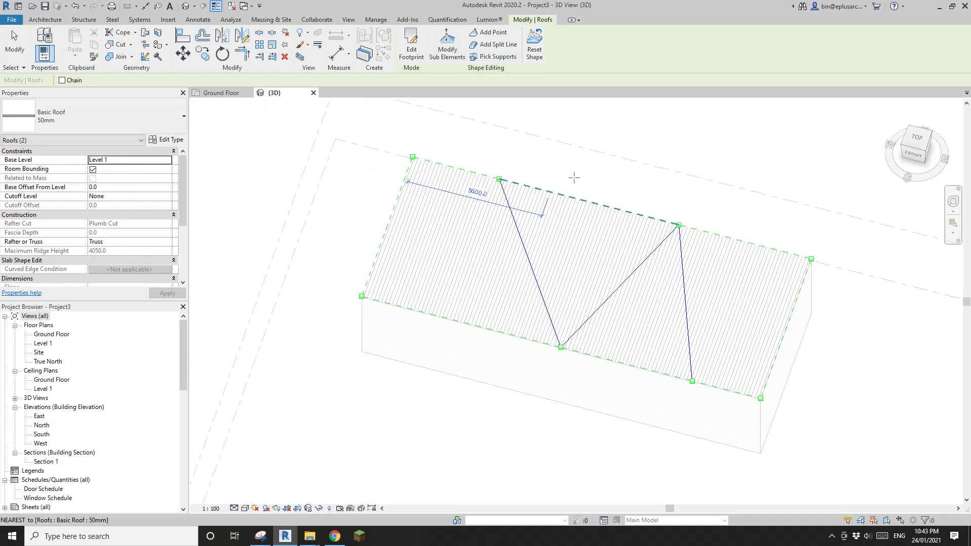
key(Escape)
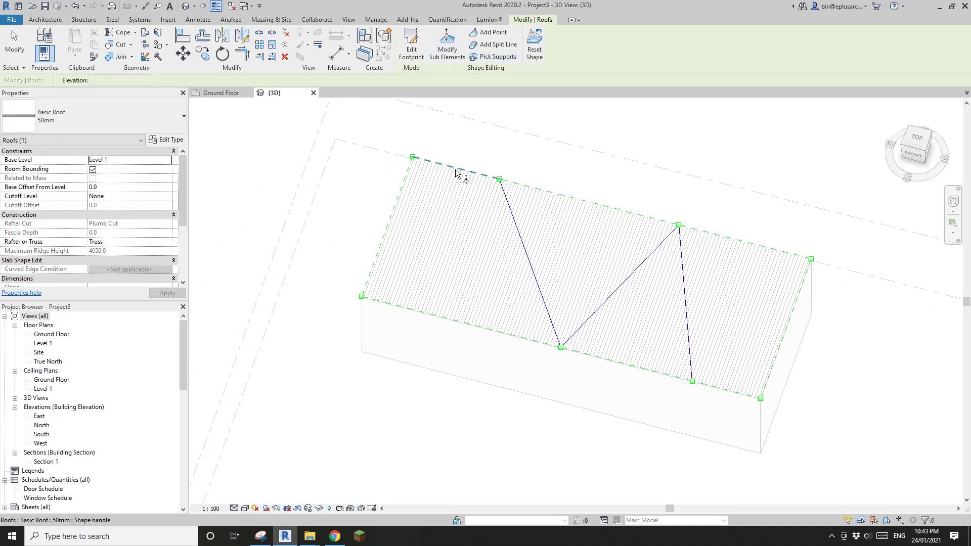
- Raise the back long edge's left-end segment of the roof to an elevation of 5200 mm
click(456, 168)
middle_drag(456, 168, 466, 196)
drag(467, 189, 476, 121)
scroll(476, 122, down, 1)
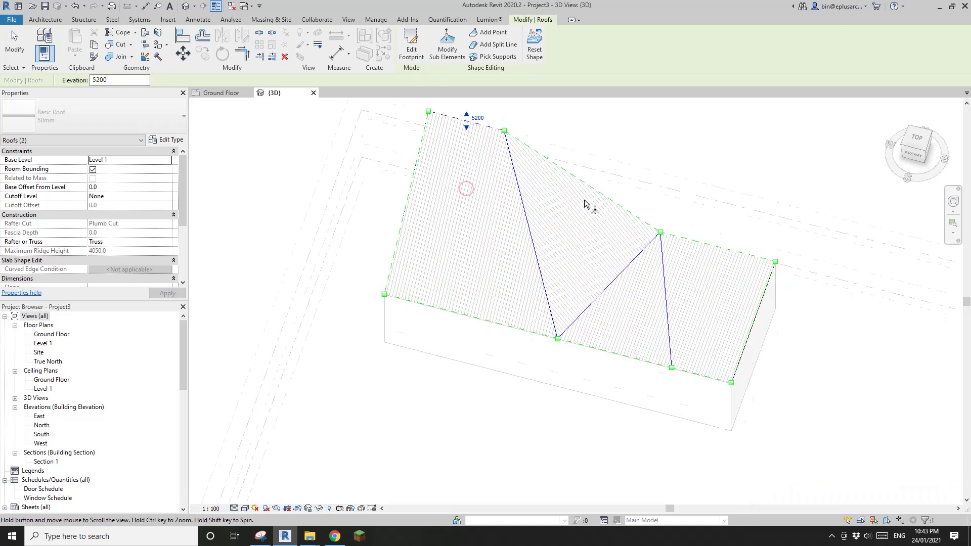
middle_drag(585, 204, 576, 196)
- Raise the roof's right-end segment of the front long edge, and slightly raise that edge's left segment
click(690, 366)
drag(690, 362, 692, 298)
shift+middle_drag(768, 334, 561, 304)
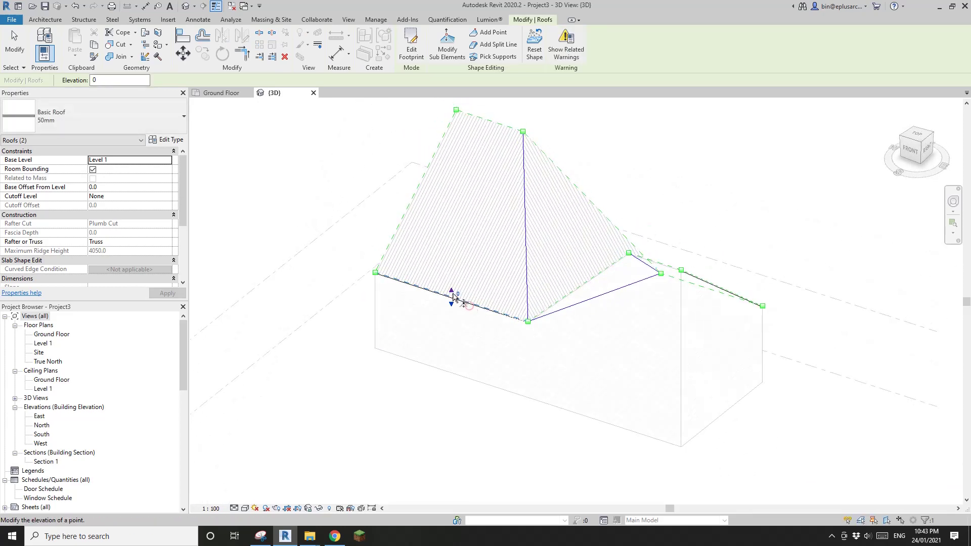
drag(452, 292, 457, 284)
shift+middle_drag(636, 273, 488, 266)
- Lower the roof's back-left edge segment to an elevation of about 2674 mm, and lower the raised front-right segment a little
click(593, 120)
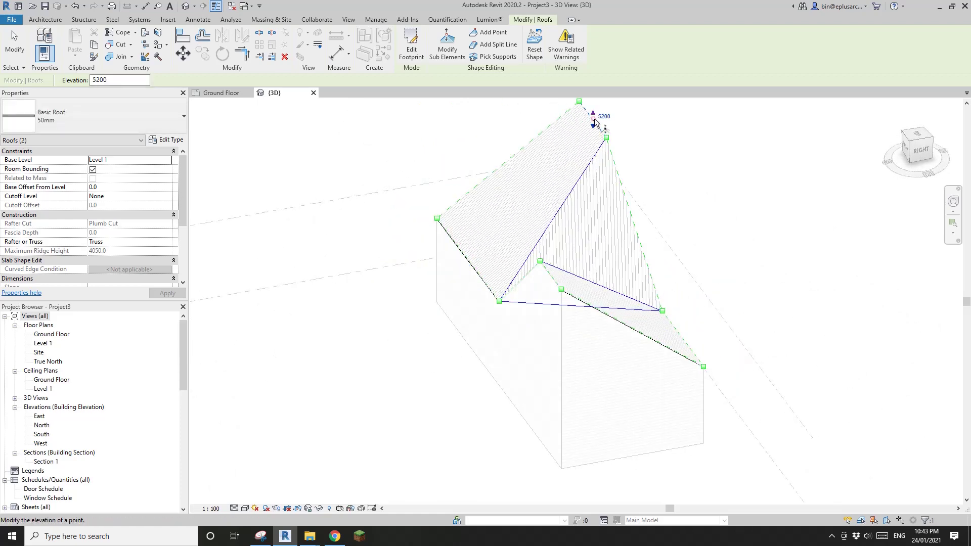
drag(594, 122, 596, 147)
shift+middle_drag(596, 147, 715, 227)
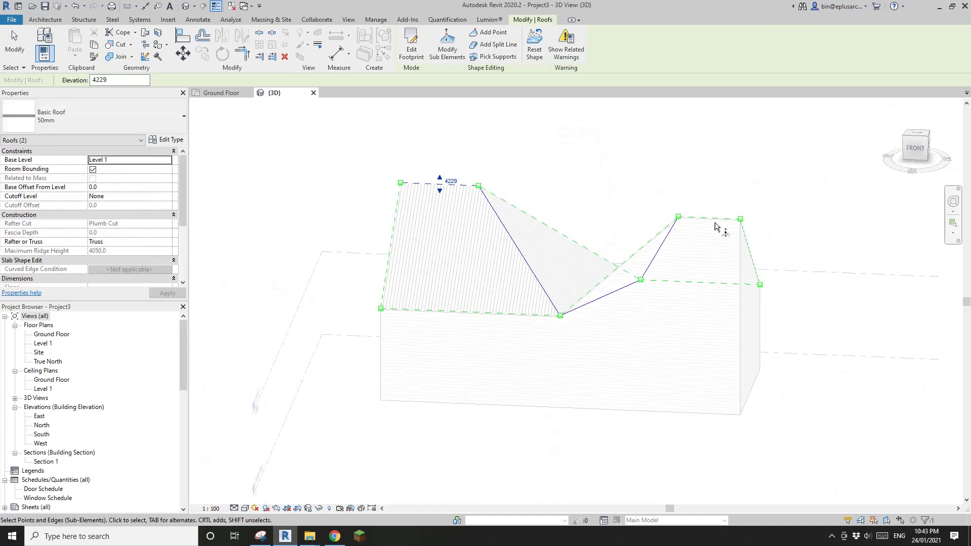
click(713, 219)
drag(709, 225, 709, 254)
middle_drag(688, 244, 676, 246)
click(432, 186)
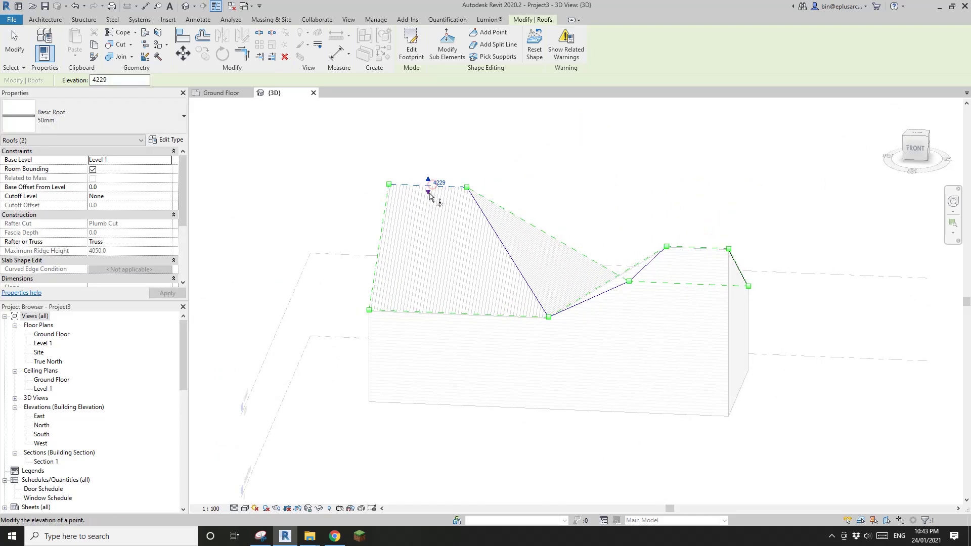
drag(429, 194, 429, 227)
shift+middle_drag(475, 211, 628, 208)
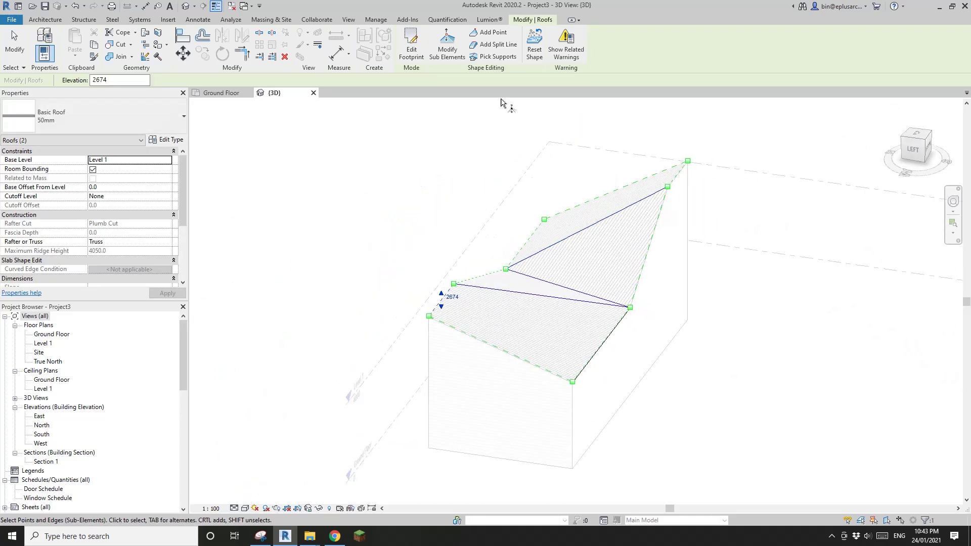
key(Escape)
key(Escape)
- Copy the shaped roof 300 mm straight down, working in the front view
scroll(588, 181, down, 1)
shift+middle_drag(707, 213, 620, 278)
scroll(620, 278, up, 2)
click(617, 256)
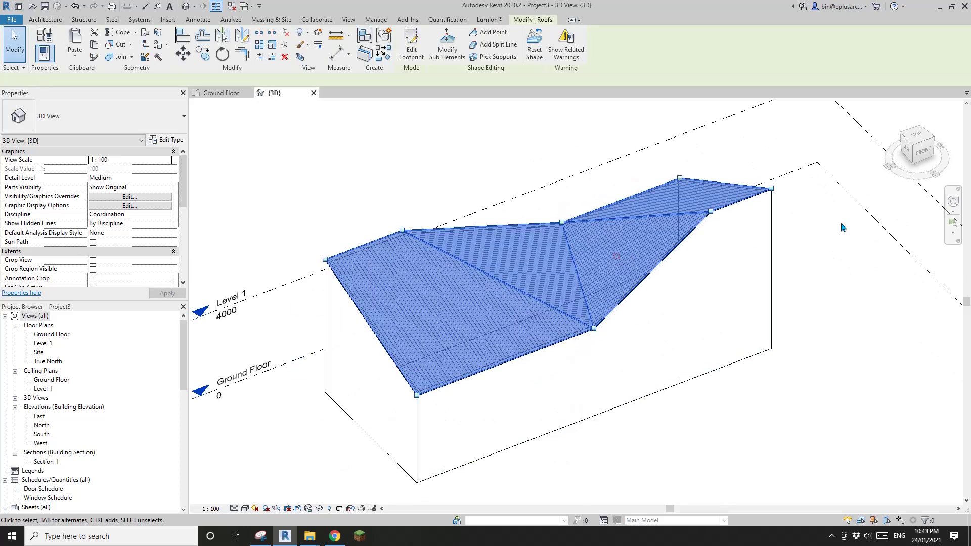
click(923, 150)
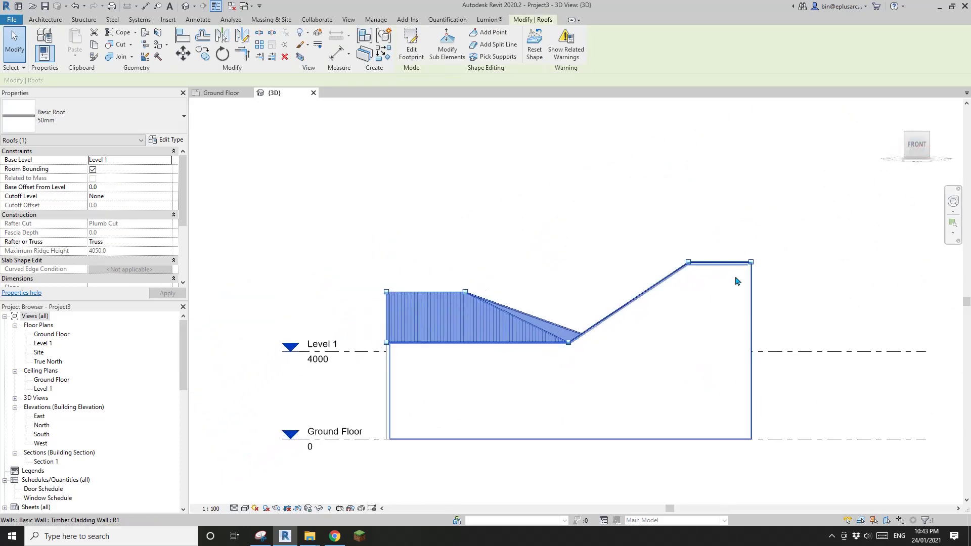
scroll(683, 293, up, 1)
middle_drag(680, 294, 679, 284)
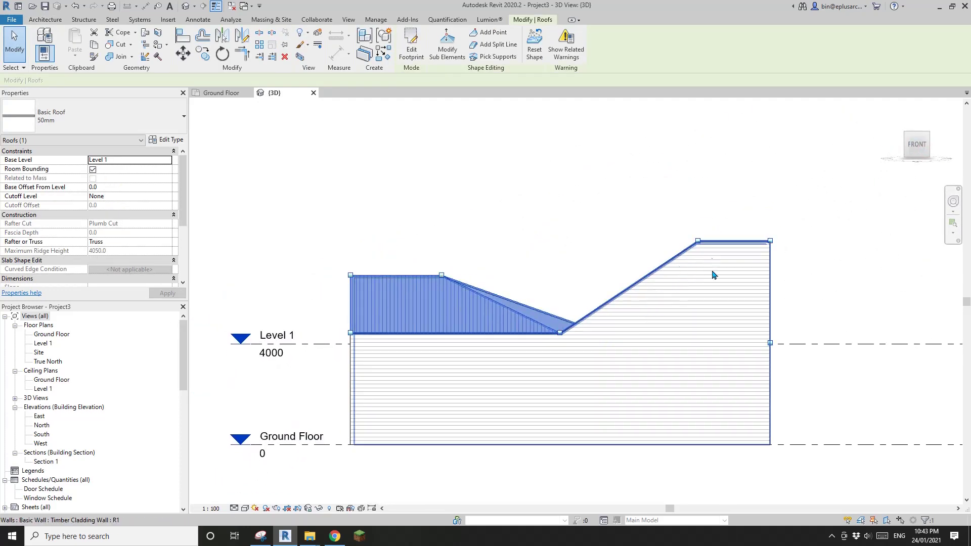
key(c)
key(o)
click(714, 150)
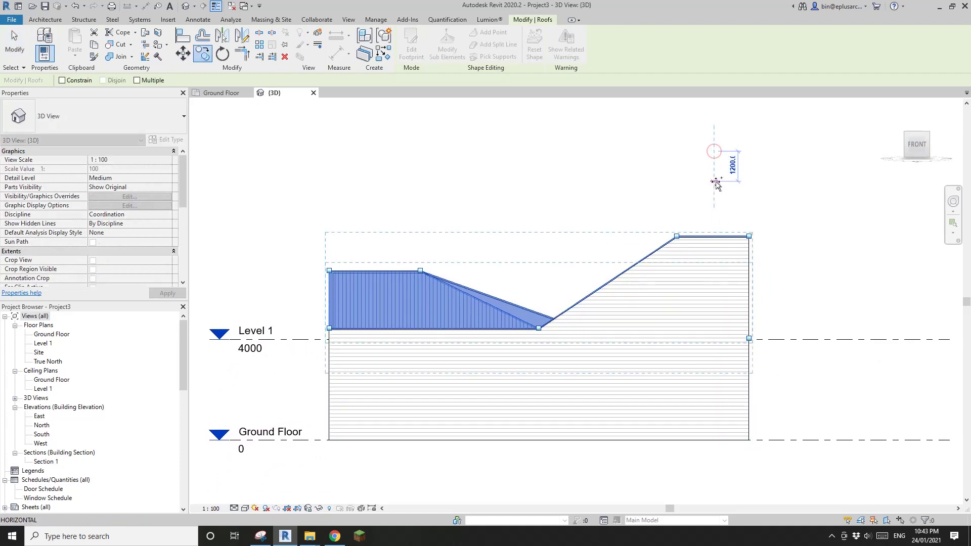
text(300)
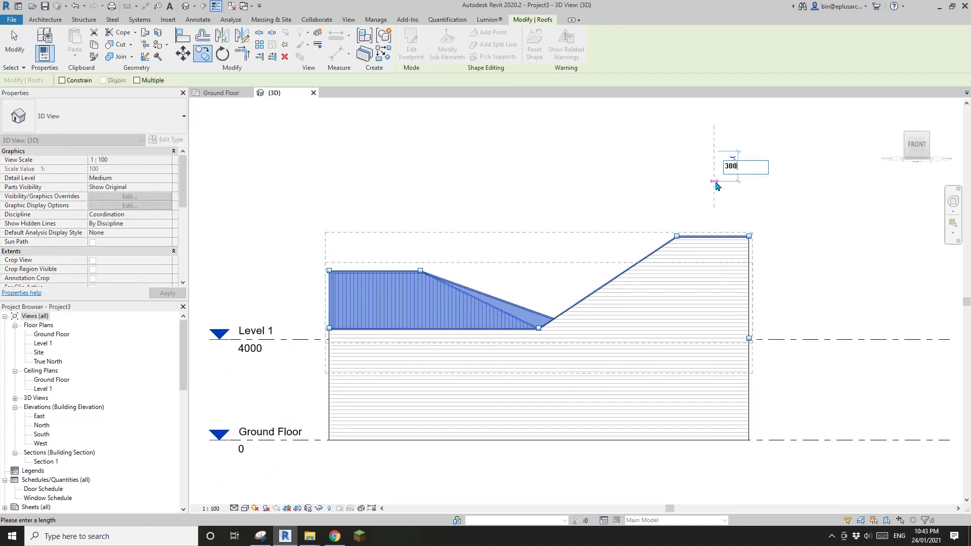
key(Return)
middle_drag(717, 233, 694, 230)
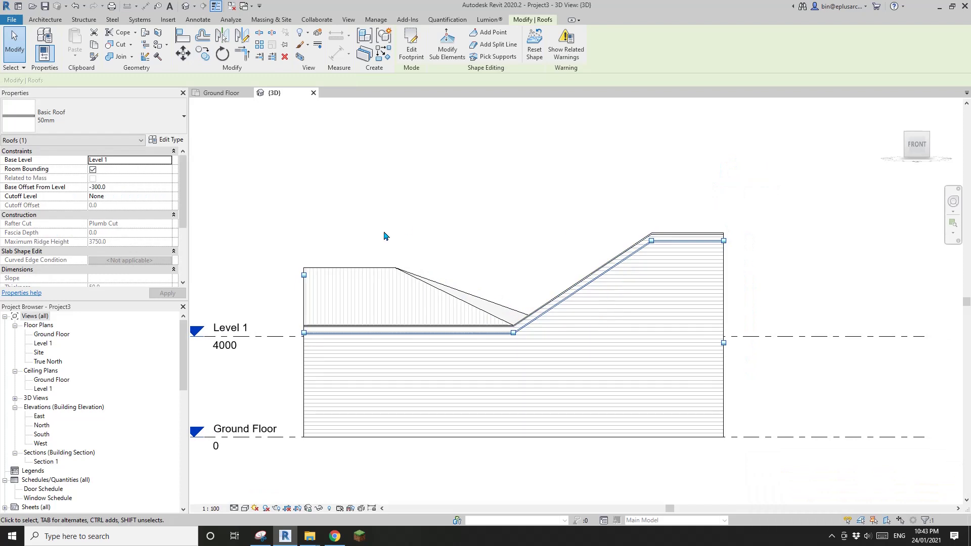
- Duplicate the copied roof's type under the name 300mm
click(171, 140)
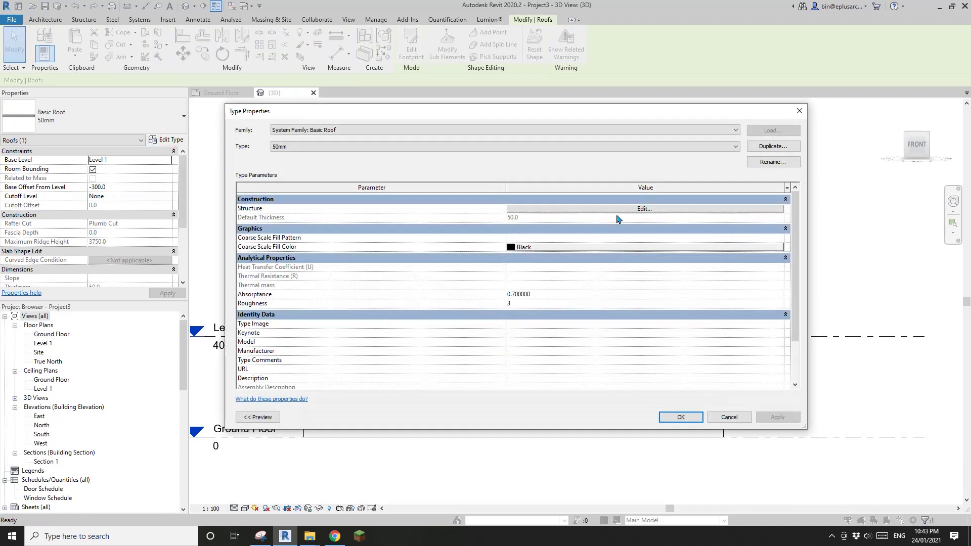
click(773, 146)
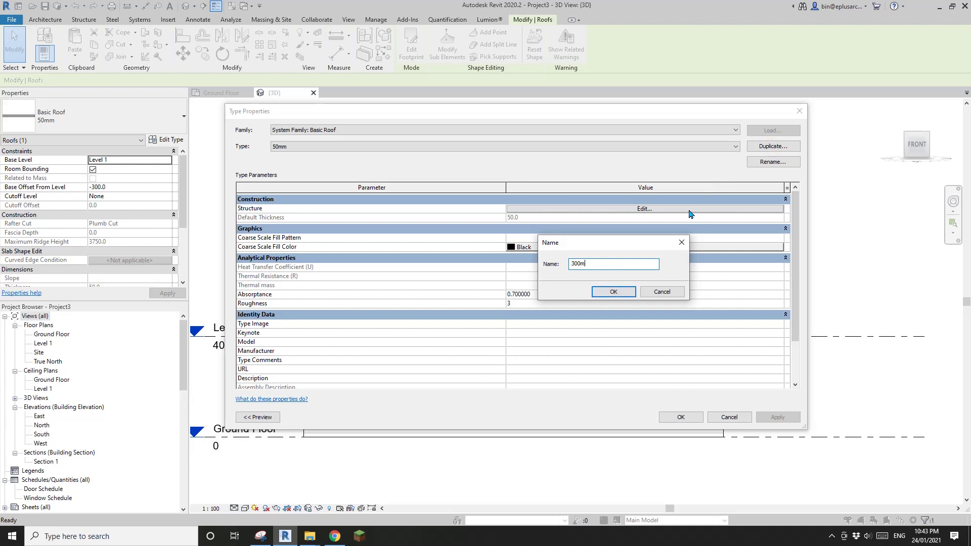
click(614, 292)
- Set the function of the 300mm roof type's only layer to Structure [1] and open its material for editing
click(647, 208)
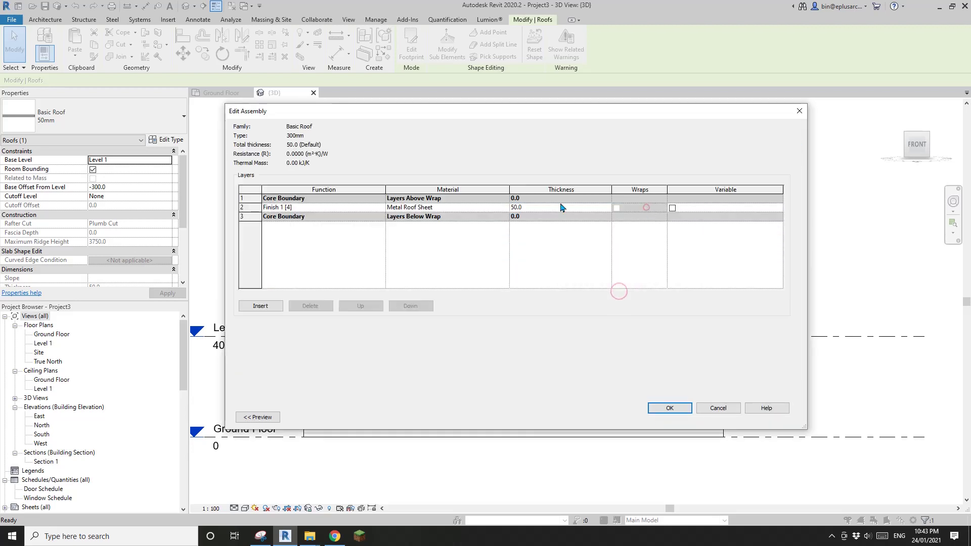
click(363, 212)
click(382, 207)
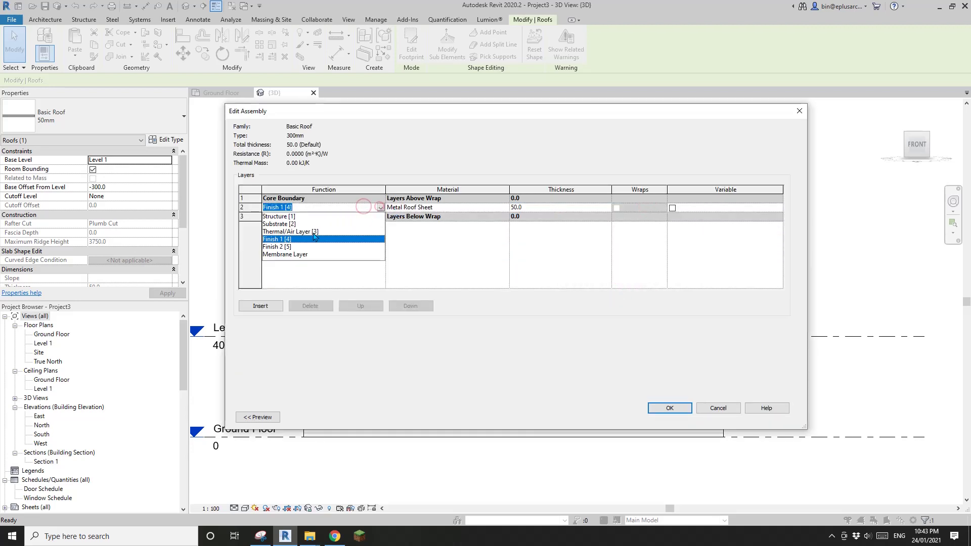
click(284, 221)
click(433, 209)
click(506, 207)
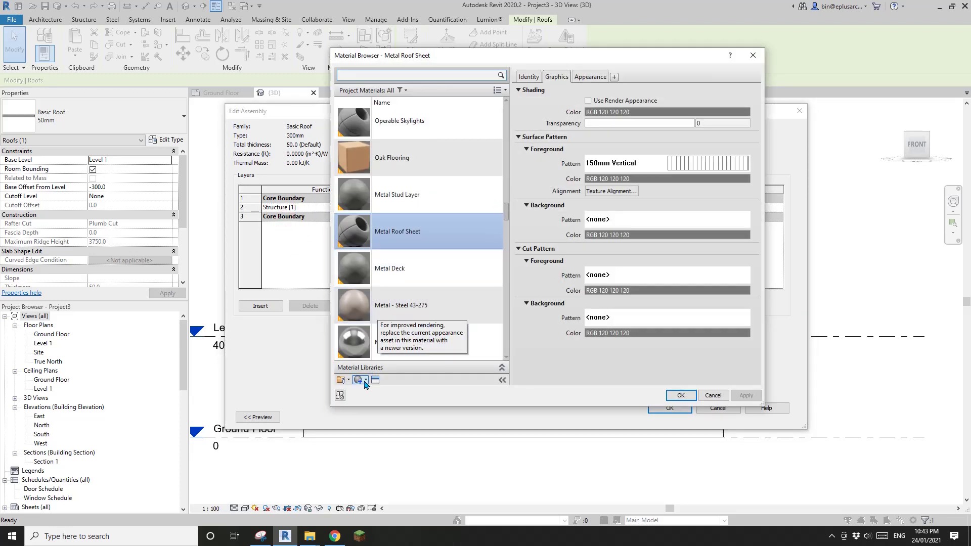
click(359, 383)
click(380, 388)
right_click(422, 235)
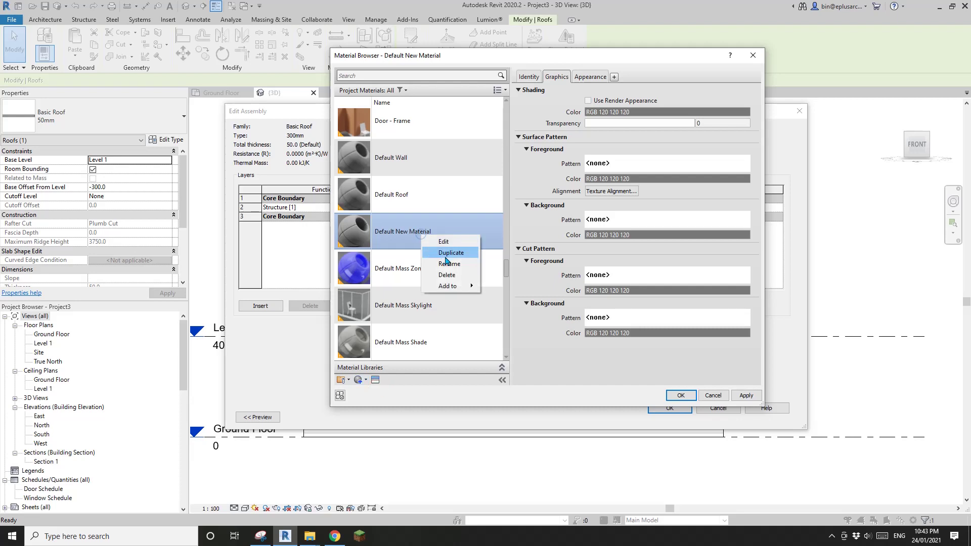
click(450, 263)
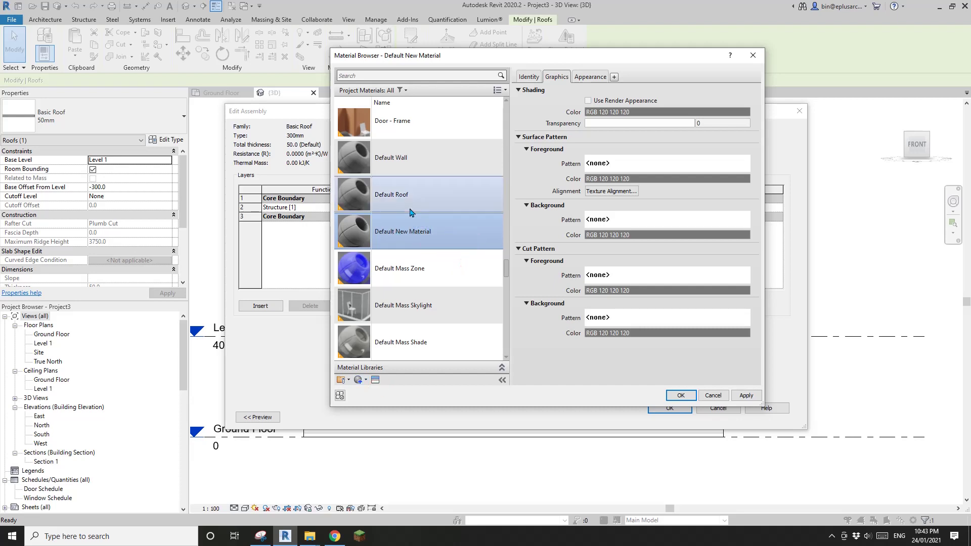
- Search the materials for timber, duplicate Timber as Timber Roof Structure, and assign it to the structure layer
click(410, 75)
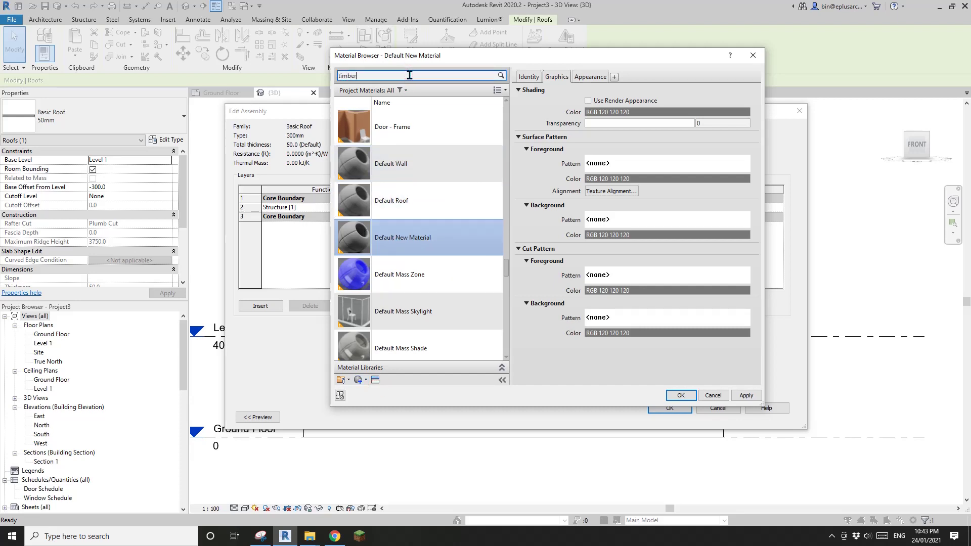
right_click(367, 178)
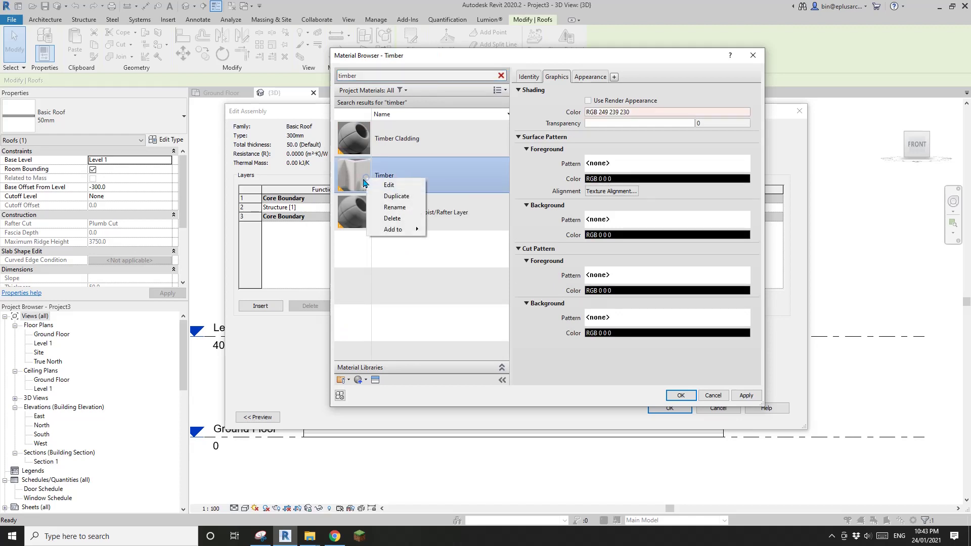
click(396, 197)
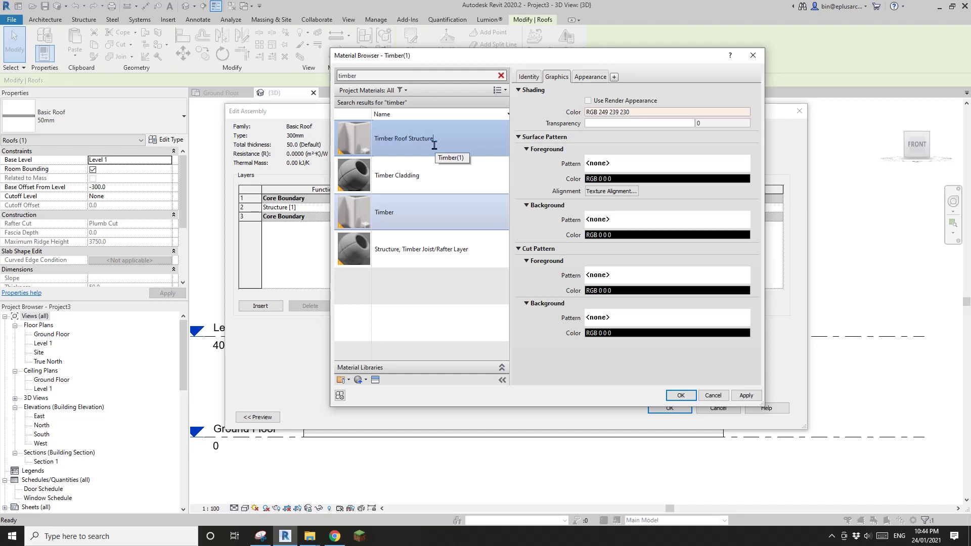
click(681, 395)
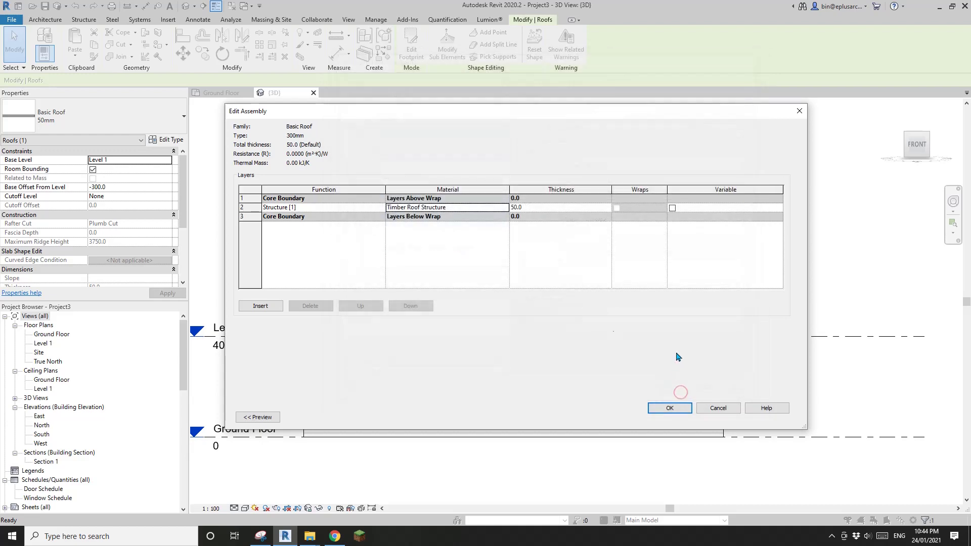
- Set the Timber Roof Structure layer's thickness to 300 mm and accept the roof type's structure and properties
click(542, 208)
text(30)
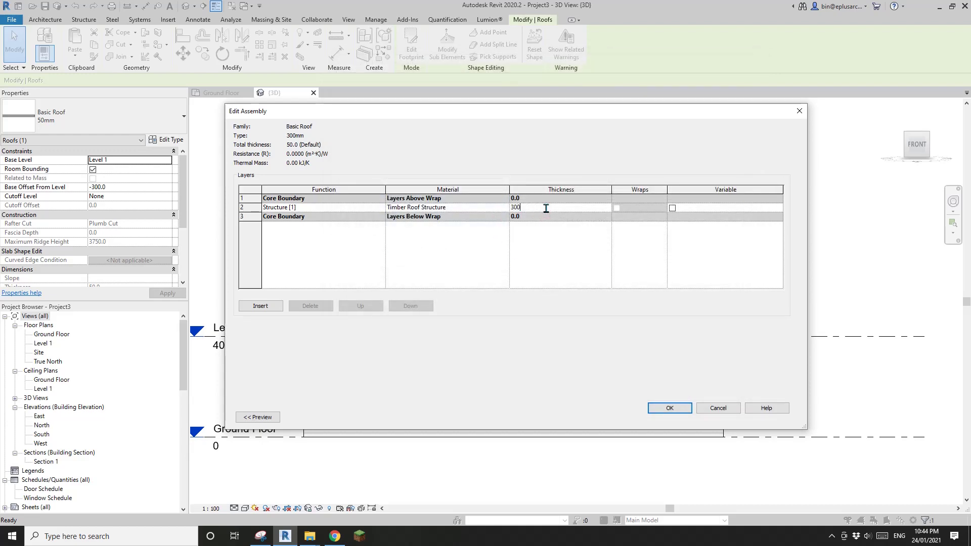
click(667, 407)
click(681, 418)
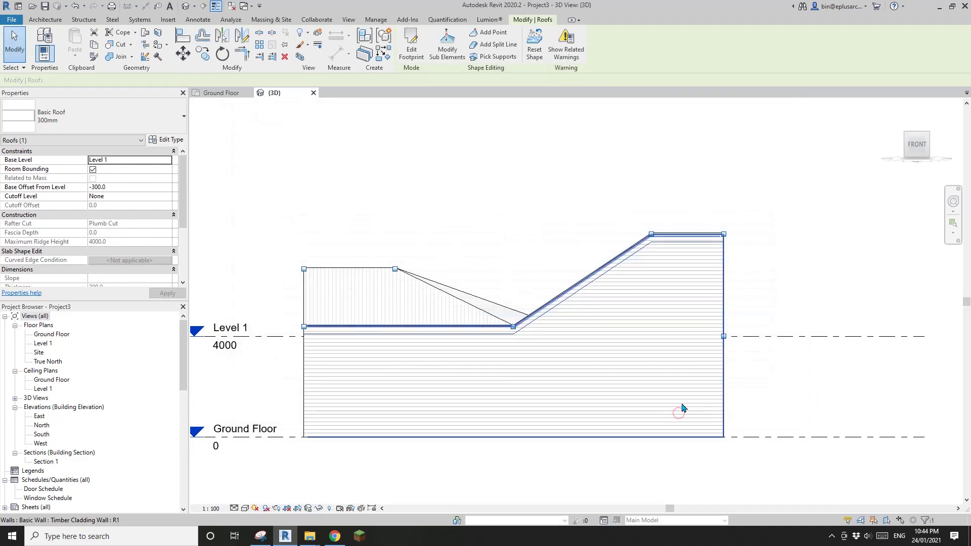
- Examine how the 50mm and 300mm roofs stack and how the walls meet them along the eaves
scroll(661, 336, up, 5)
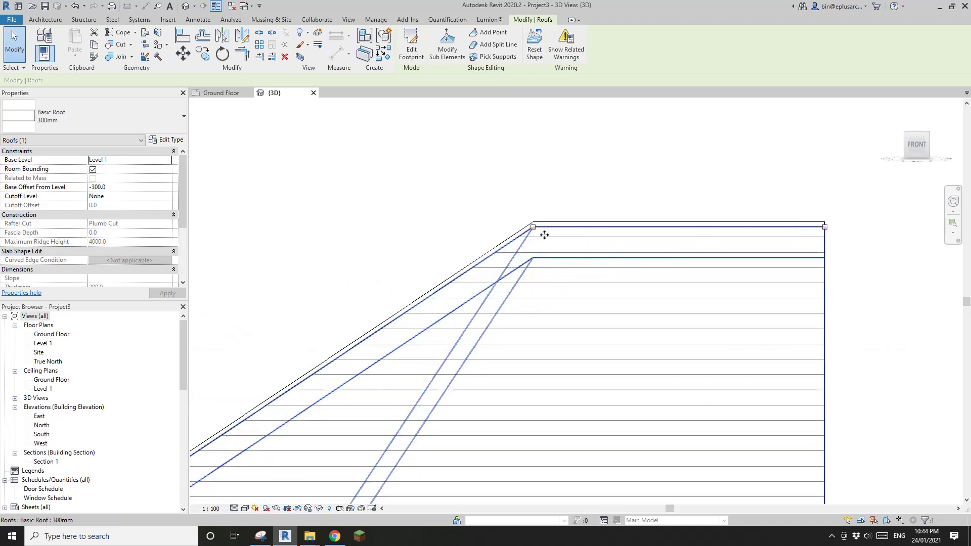
scroll(495, 248, down, 1)
middle_drag(464, 295, 572, 278)
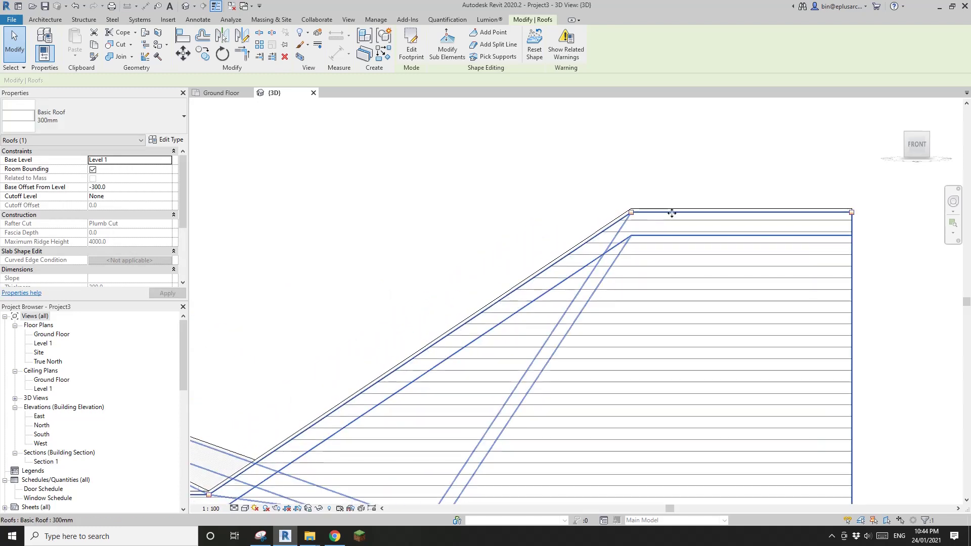
click(673, 211)
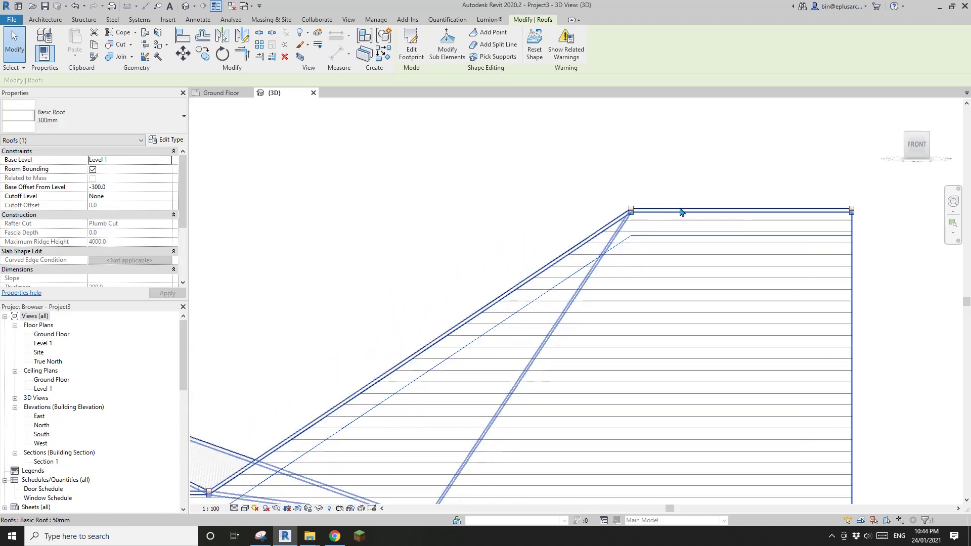
scroll(661, 223, down, 4)
key(Escape)
shift+middle_drag(572, 280, 471, 425)
click(534, 374)
scroll(512, 351, up, 4)
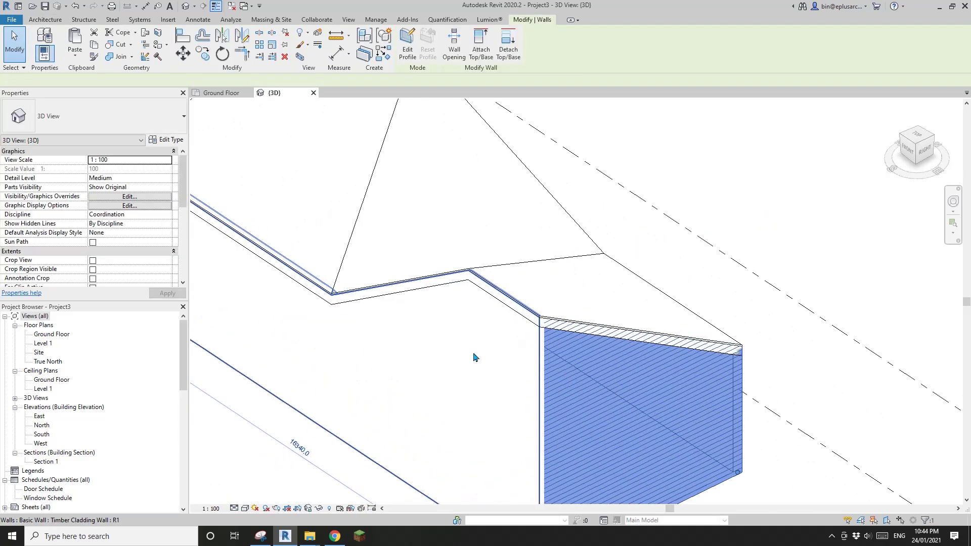
key(Escape)
- Join the geometry of the front long wall with the 300mm timber roof
click(520, 20)
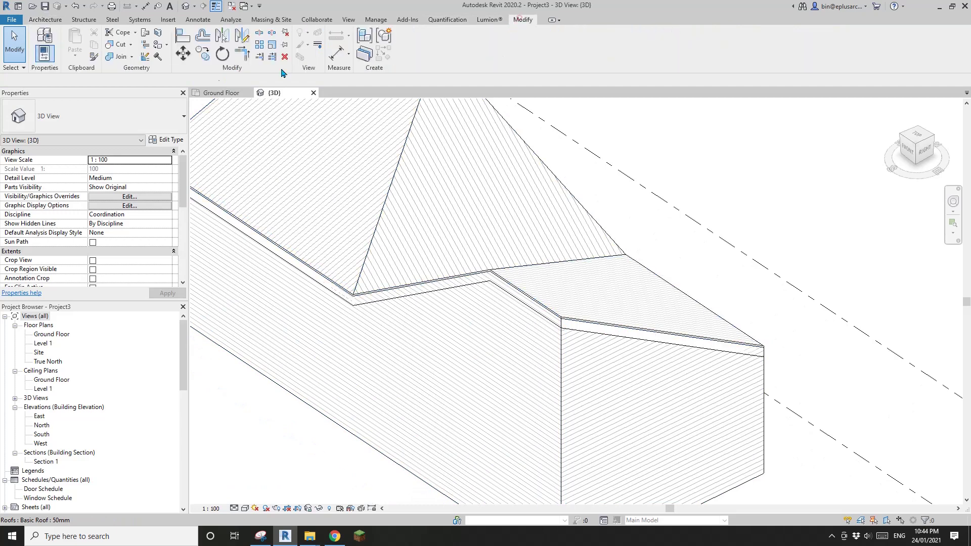
click(125, 57)
click(481, 347)
click(523, 298)
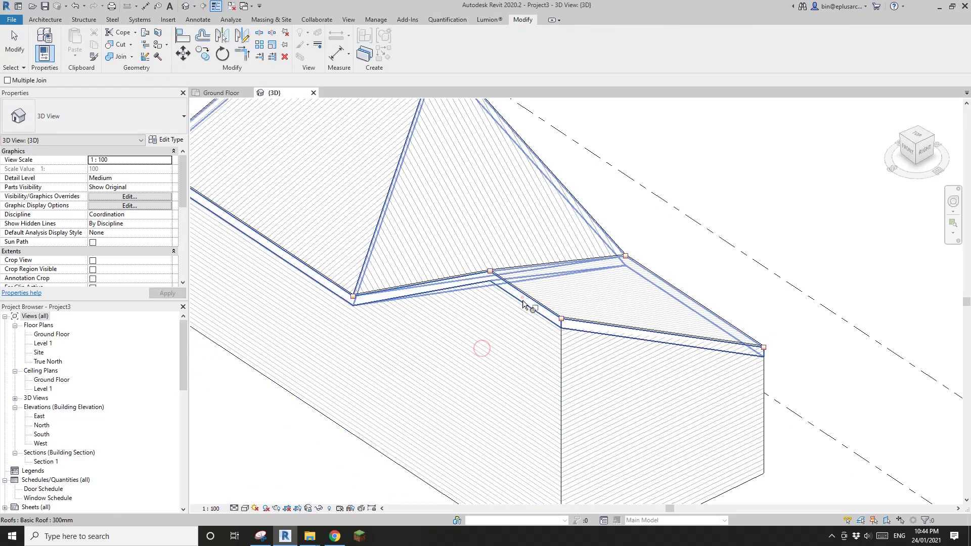
middle_drag(510, 323, 506, 328)
- Switch the join order between the front long wall and the 300mm timber roof
click(132, 58)
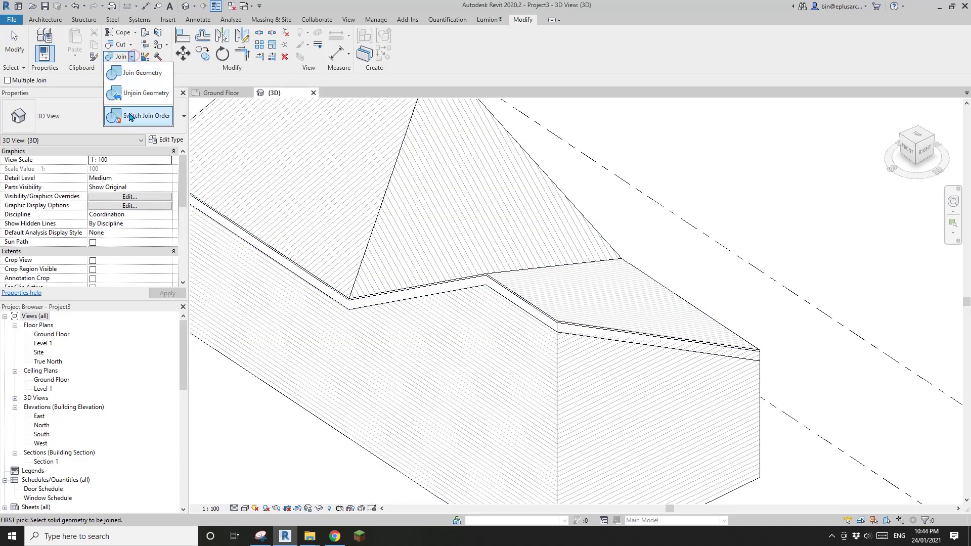
click(127, 116)
click(517, 319)
click(525, 307)
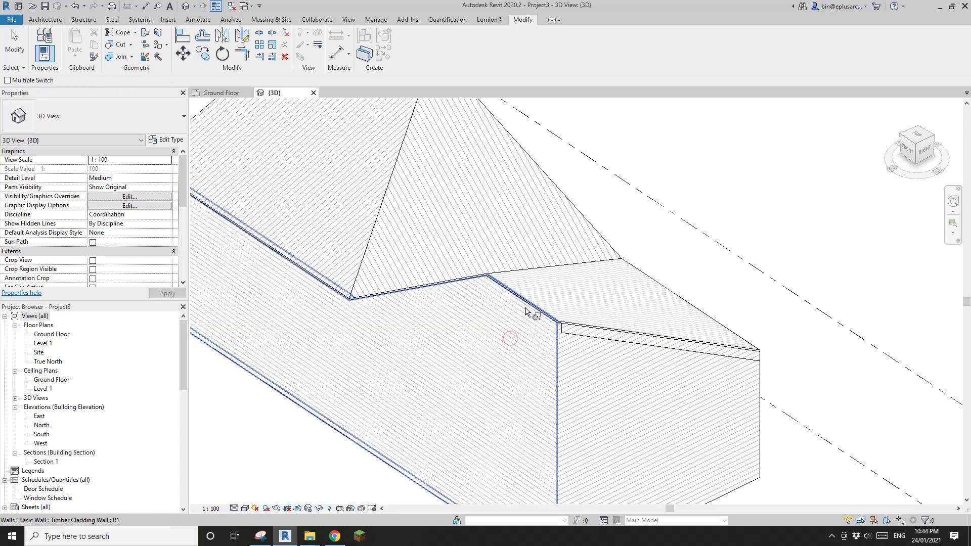
scroll(526, 311, down, 2)
key(Escape)
- Isolate the end wall in a selection box and extend the section box into the building to cut through the roof
middle_drag(512, 327, 551, 304)
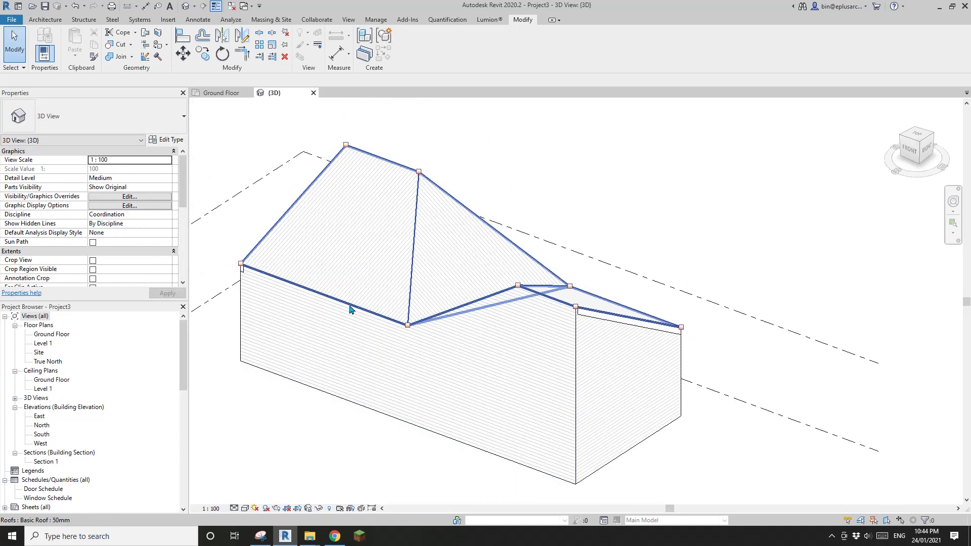
shift+middle_drag(349, 310, 587, 393)
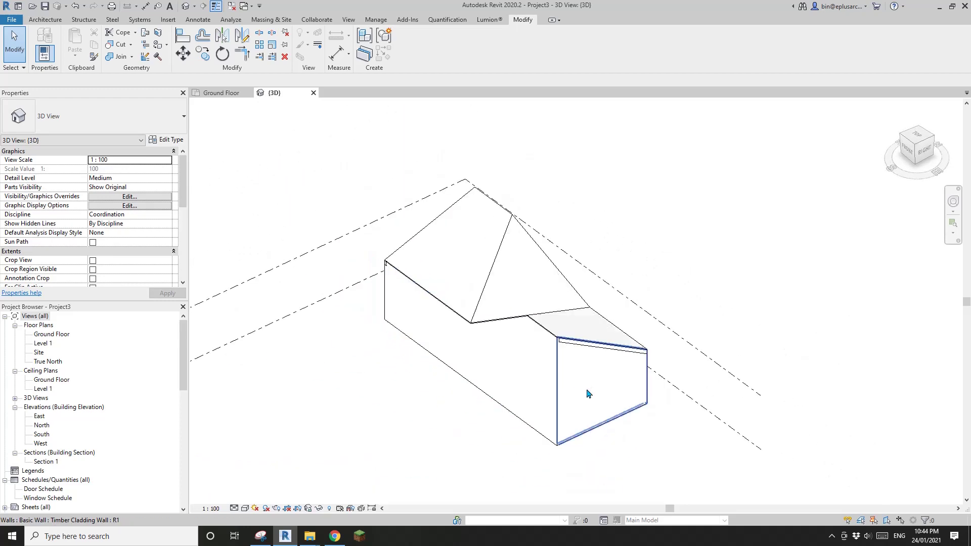
click(582, 379)
click(301, 57)
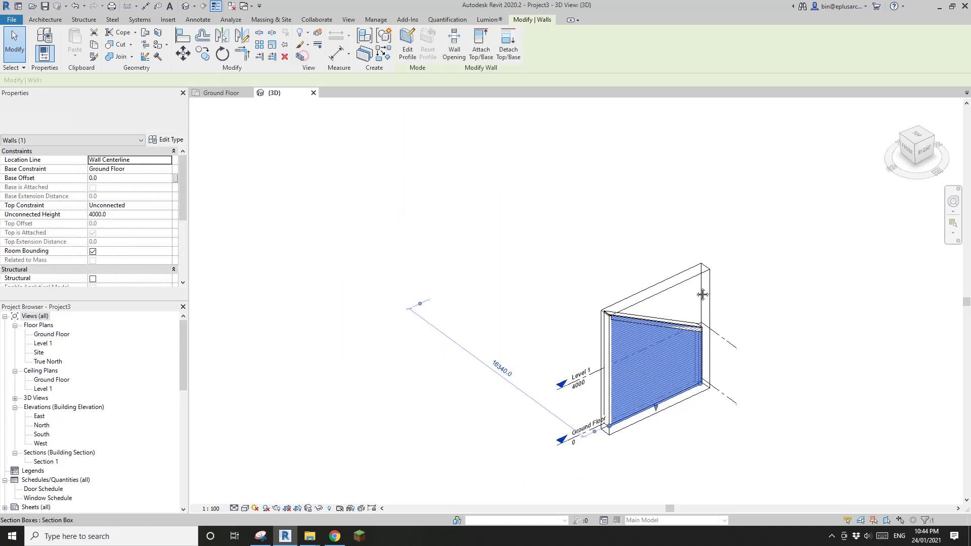
click(667, 278)
drag(611, 331, 610, 331)
- Examine the cut corner where the 50mm and 300mm roofs meet the long wall's layers
shift+middle_drag(528, 342, 746, 314)
scroll(694, 331, up, 1)
scroll(725, 298, up, 3)
key(Escape)
scroll(704, 268, down, 1)
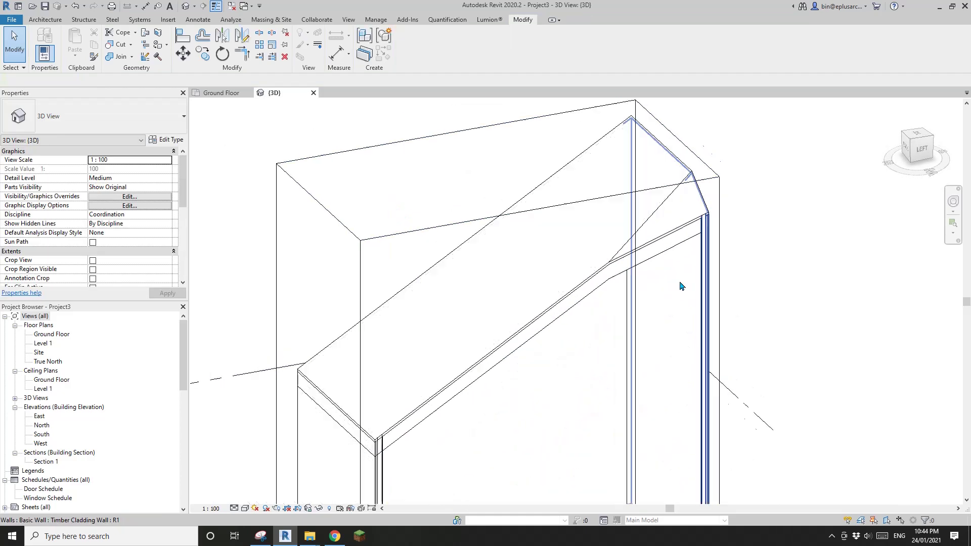
mouse_move(679, 278)
middle_down()
mouse_move(664, 232)
mouse_move(696, 190)
mouse_move(618, 210)
mouse_move(631, 234)
mouse_move(568, 217)
mouse_move(622, 336)
mouse_move(560, 247)
mouse_move(544, 275)
middle_up()
scroll(694, 186, up, 5)
click(590, 217)
scroll(635, 310, down, 1)
scroll(544, 275, down, 2)
key(Escape)
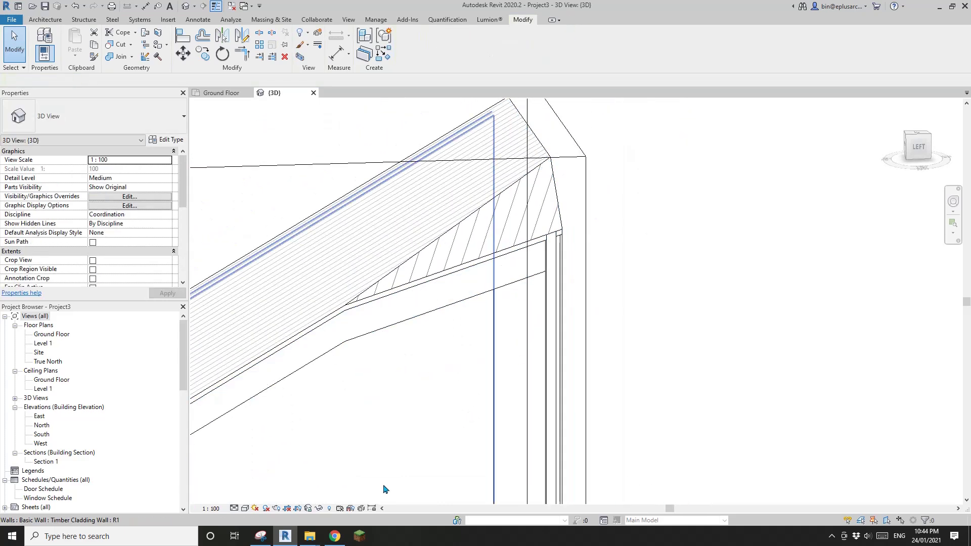
- Switch to Snipping Tool, capture the cut roof-to-wall corner and mark the roof and wall layer outlines in pen
click(261, 537)
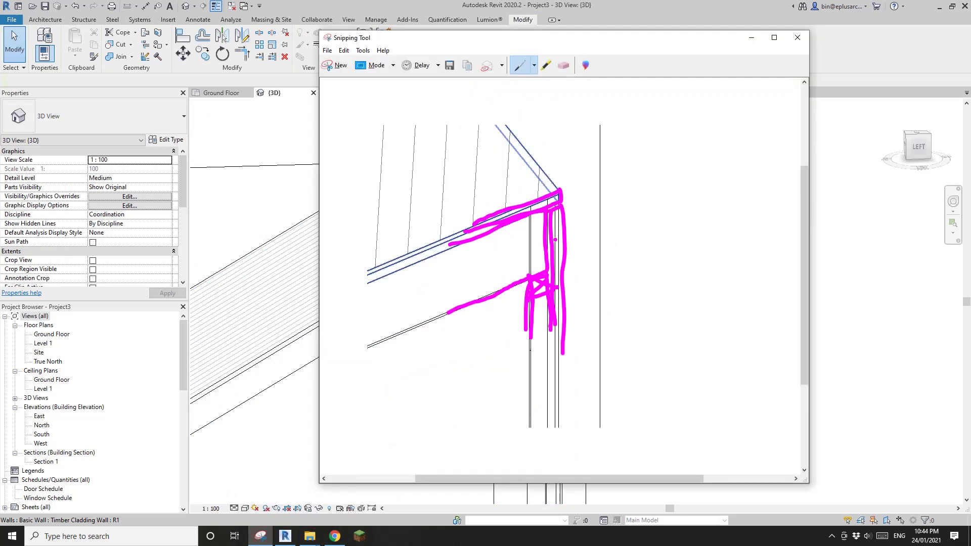
click(336, 65)
drag(310, 119, 637, 379)
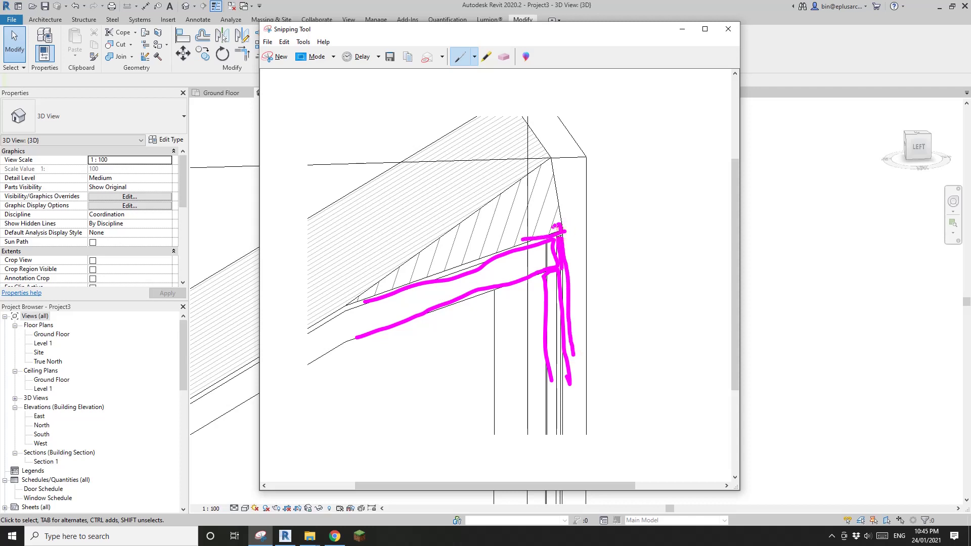
drag(559, 225, 404, 265)
drag(526, 241, 388, 281)
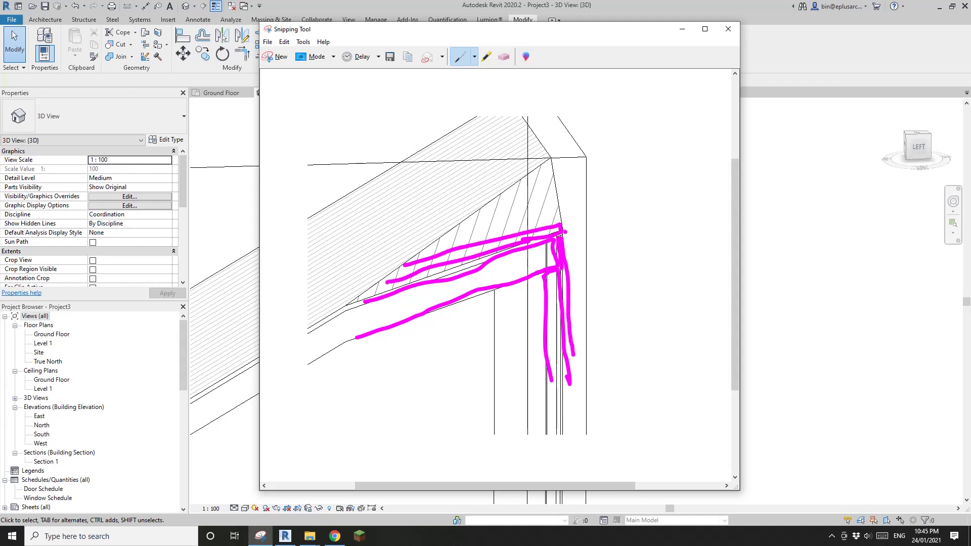
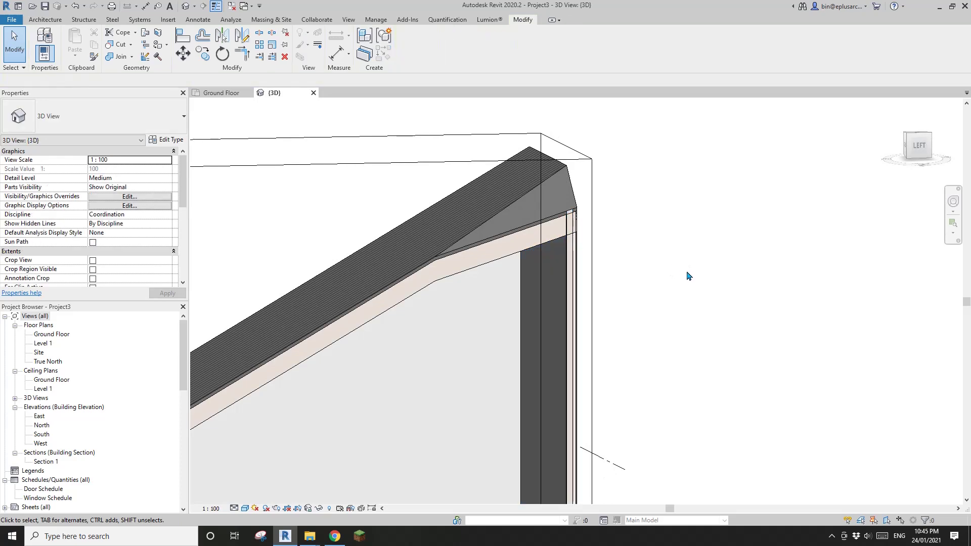
- Examine how the 300mm roof overlaps the wall layers at the cut corner in the shaded Revit view
shift+middle_drag(688, 273, 607, 291)
scroll(555, 269, up, 2)
shift+middle_drag(553, 268, 568, 267)
click(517, 224)
shift+middle_drag(519, 227, 580, 165)
shift+middle_drag(509, 253, 541, 243)
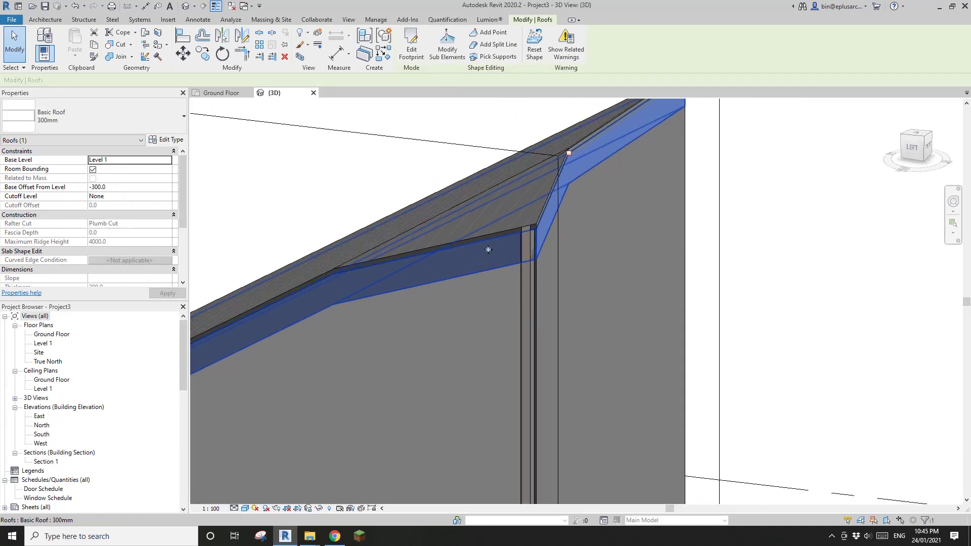
shift+middle_drag(503, 247, 538, 266)
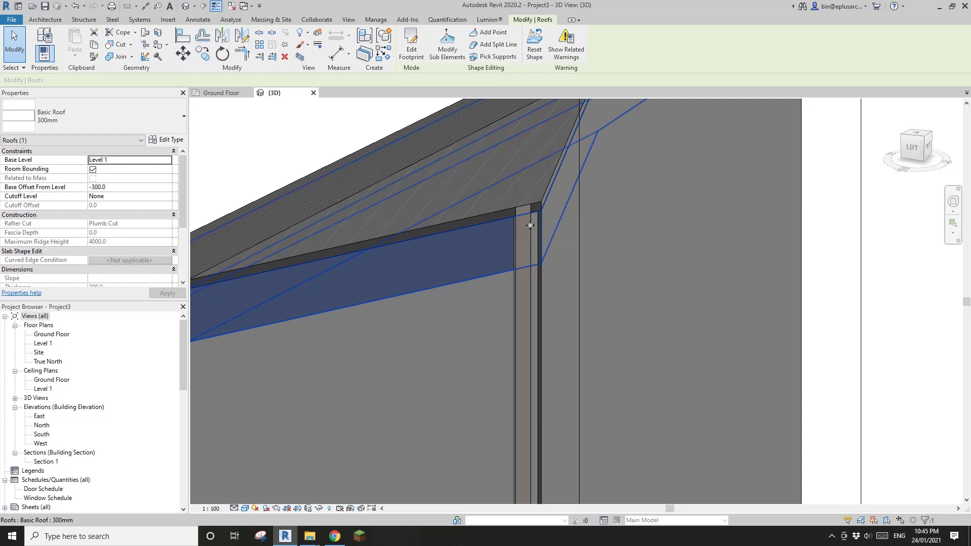
mouse_move(532, 232)
shift+middle_down()
mouse_move(530, 264)
mouse_move(531, 233)
shift+middle_up()
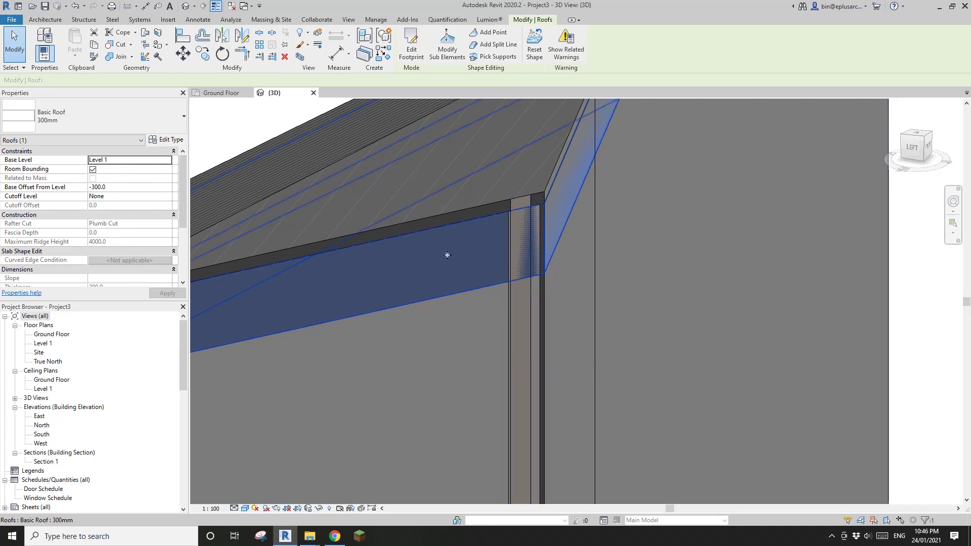
key(Escape)
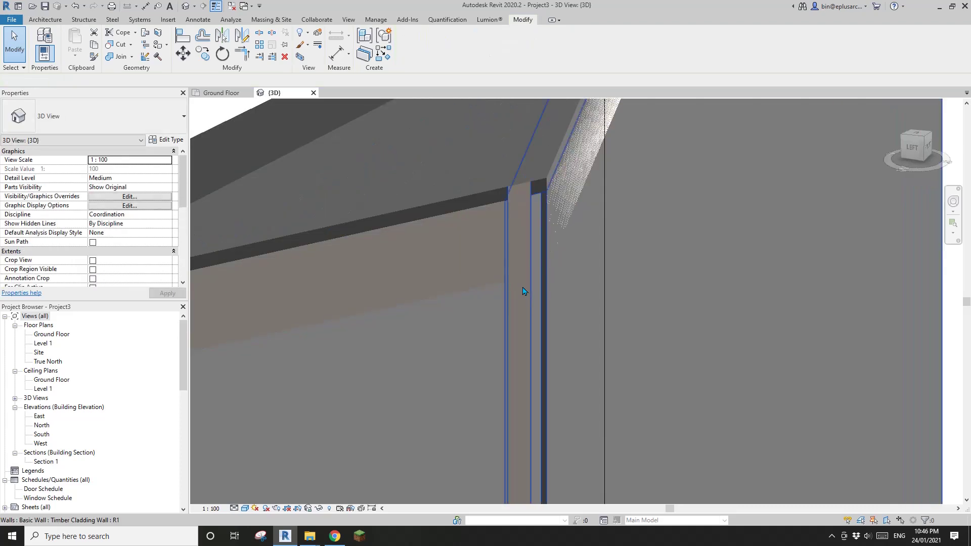
scroll(525, 289, down, 8)
shift+middle_drag(592, 267, 541, 292)
scroll(541, 291, up, 2)
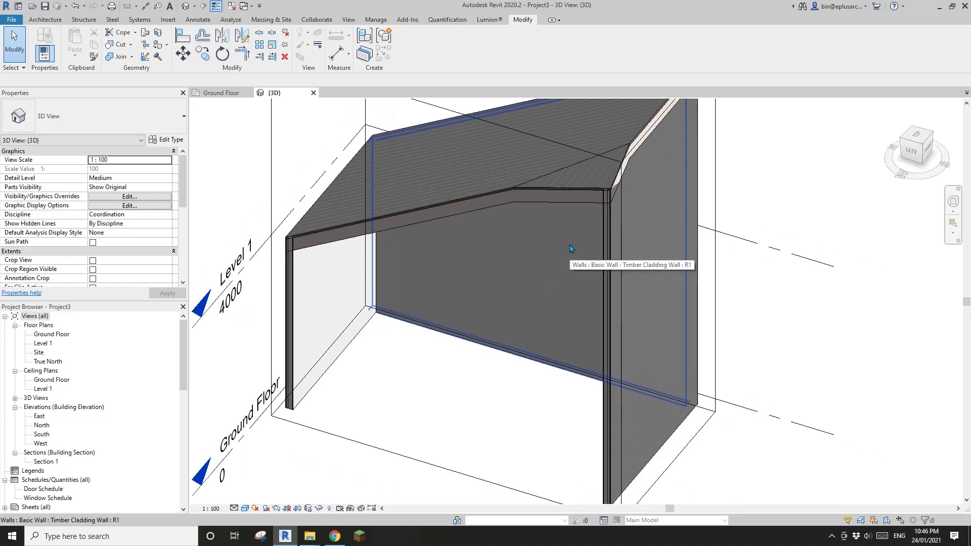
- Turn off the section box to show the whole building in the 3D view
click(499, 127)
scroll(498, 215, down, 4)
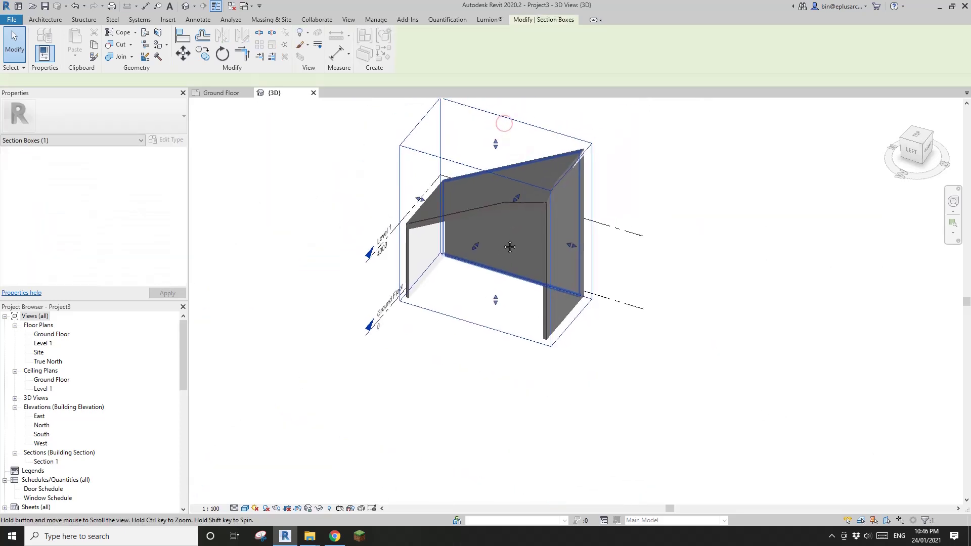
key(Escape)
scroll(111, 249, down, 3)
scroll(111, 248, down, 1)
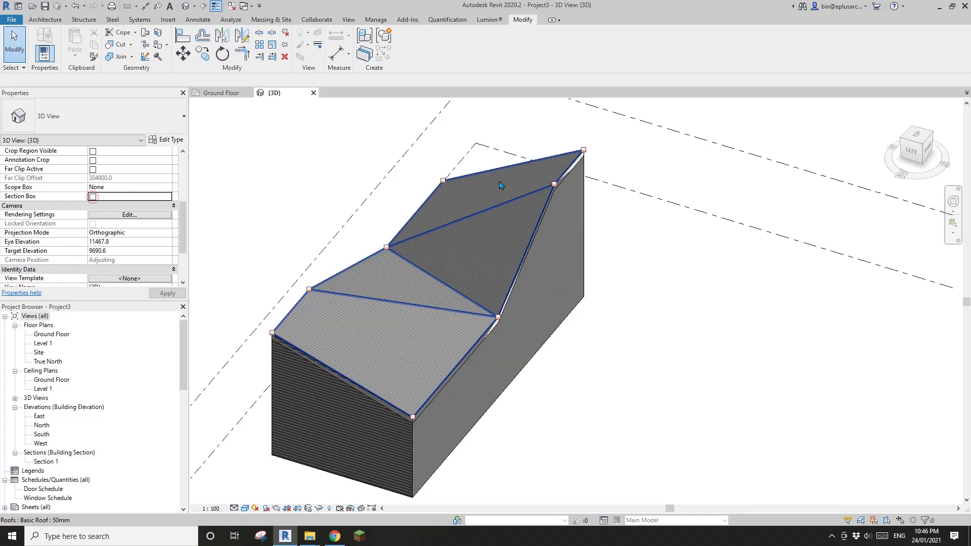
- Temporarily hide the 50mm roof in the 3D view
scroll(488, 264, up, 4)
mouse_move(484, 277)
shift+middle_down()
mouse_move(538, 273)
mouse_move(549, 229)
mouse_move(582, 217)
mouse_move(531, 274)
mouse_move(527, 262)
mouse_move(534, 267)
shift+middle_up()
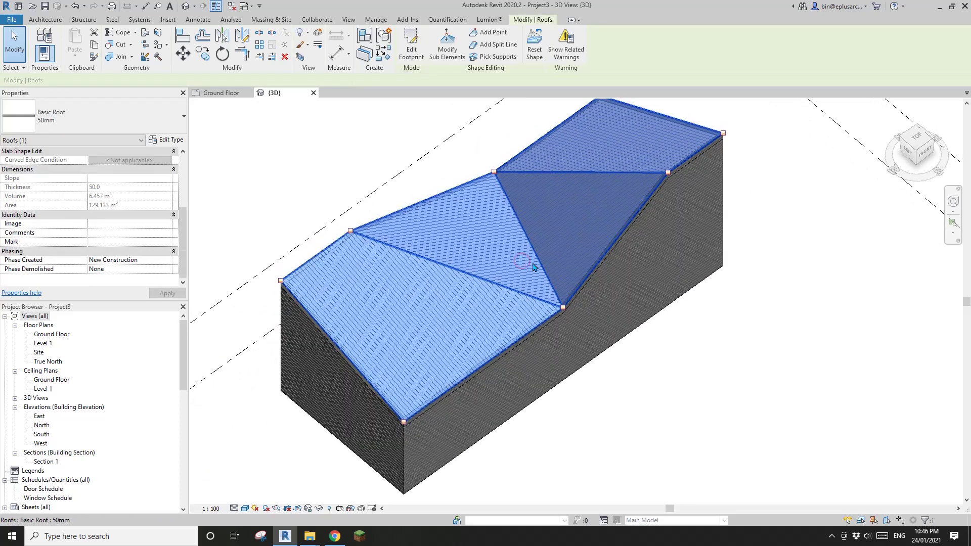
key(h)
key(h)
click(570, 248)
shift+middle_drag(633, 253, 560, 278)
key(Escape)
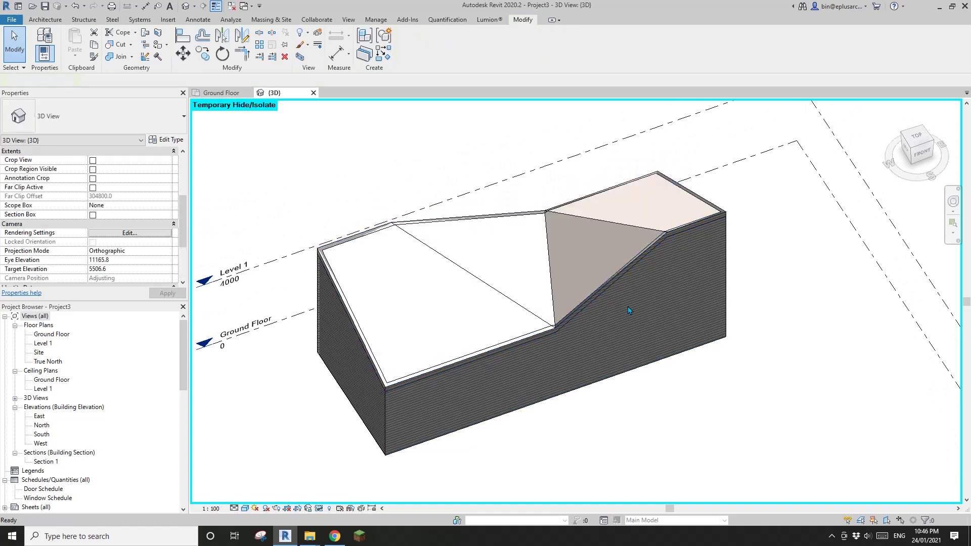
- Open the 300mm roof's footprint sketch for editing and show it in the Ground Floor plan
click(573, 272)
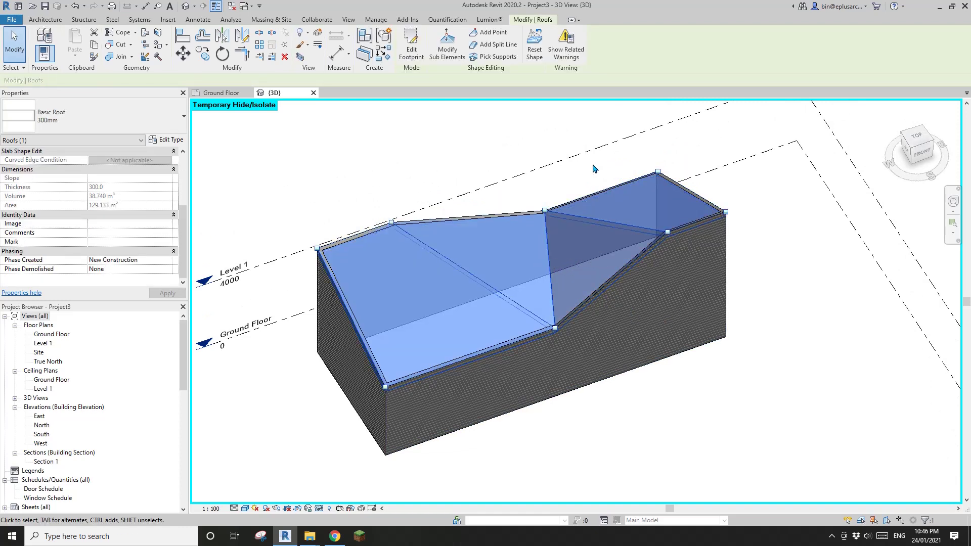
shift+middle_drag(610, 175, 538, 203)
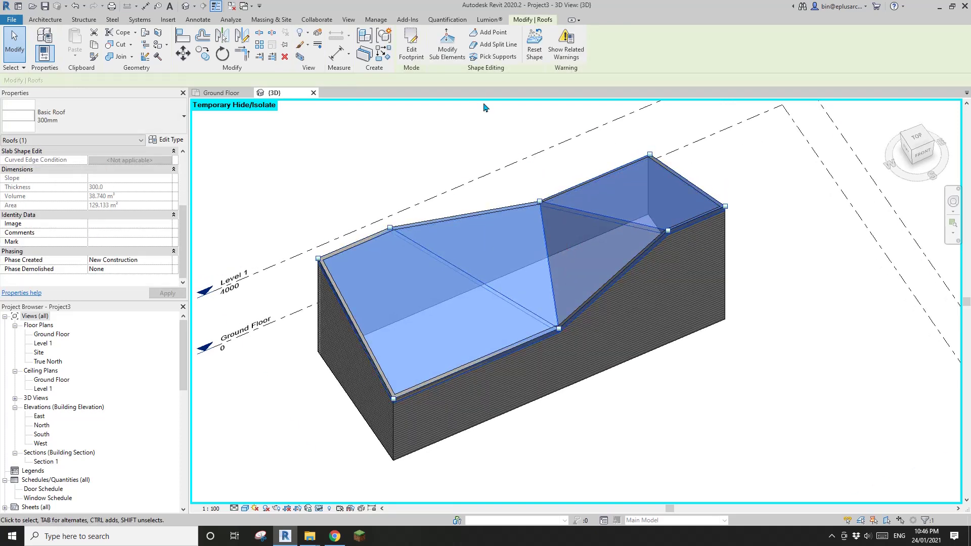
click(413, 44)
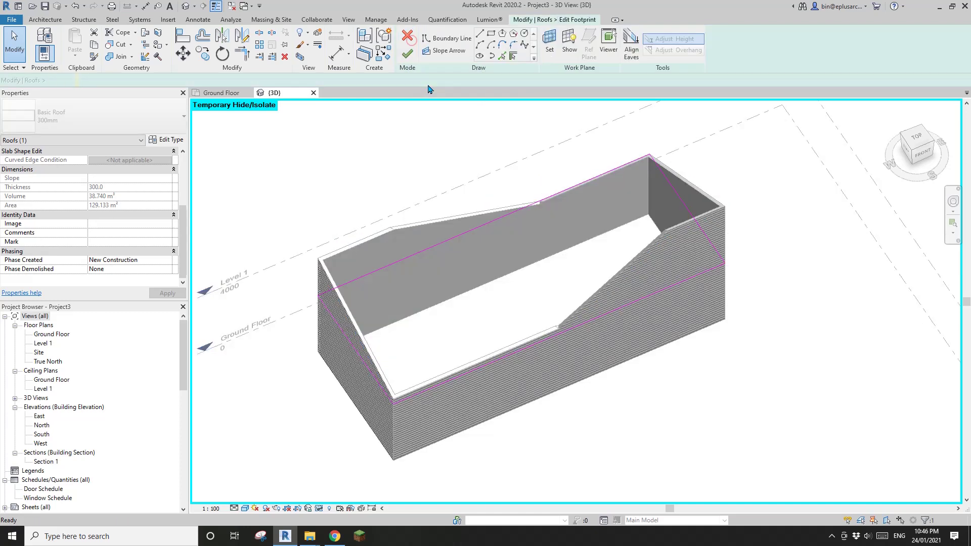
click(608, 323)
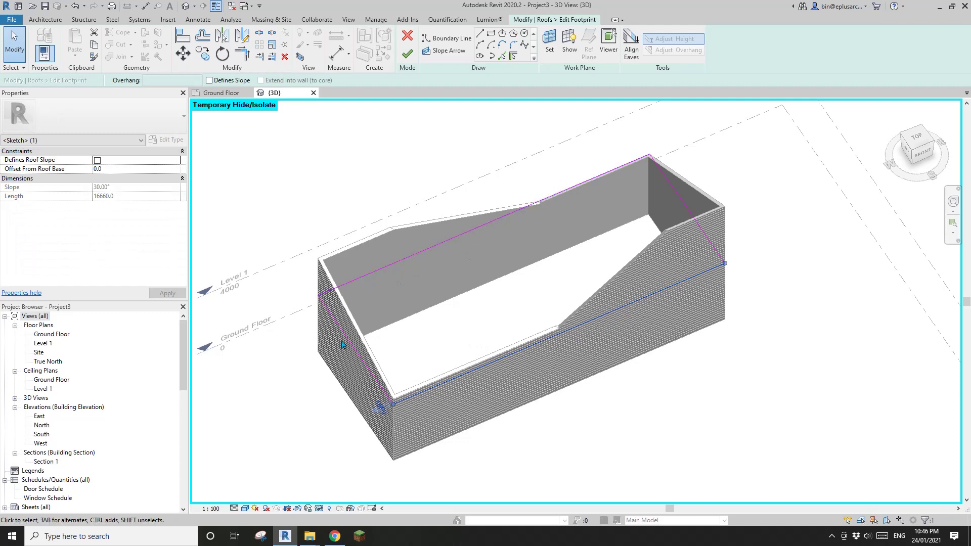
middle_drag(674, 223, 665, 237)
click(677, 222)
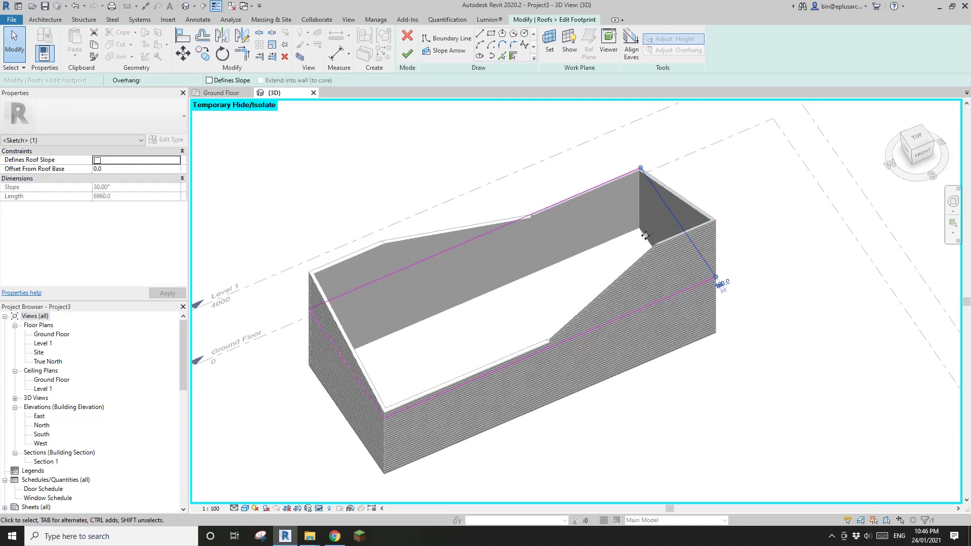
key(Escape)
scroll(538, 278, down, 2)
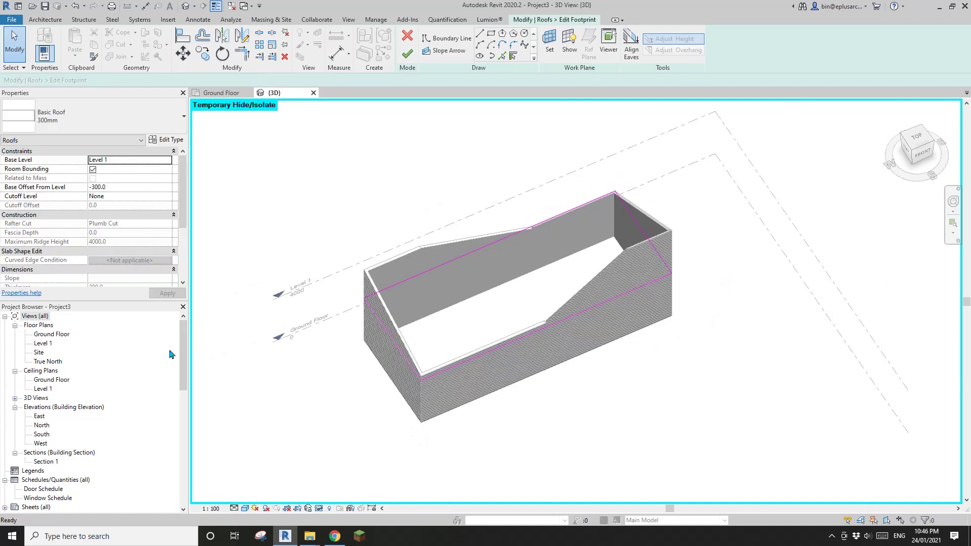
double_click(46, 335)
scroll(472, 302, up, 5)
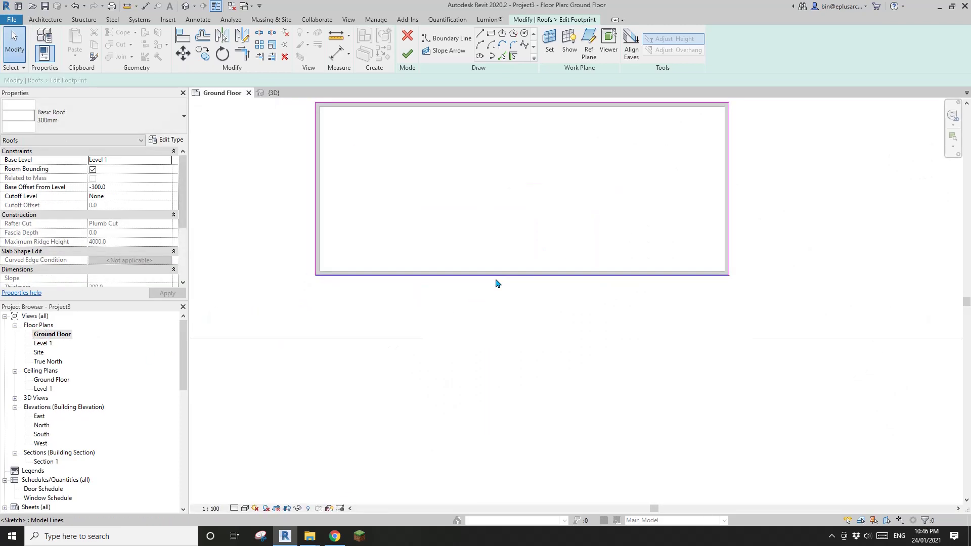
middle_drag(466, 282, 493, 295)
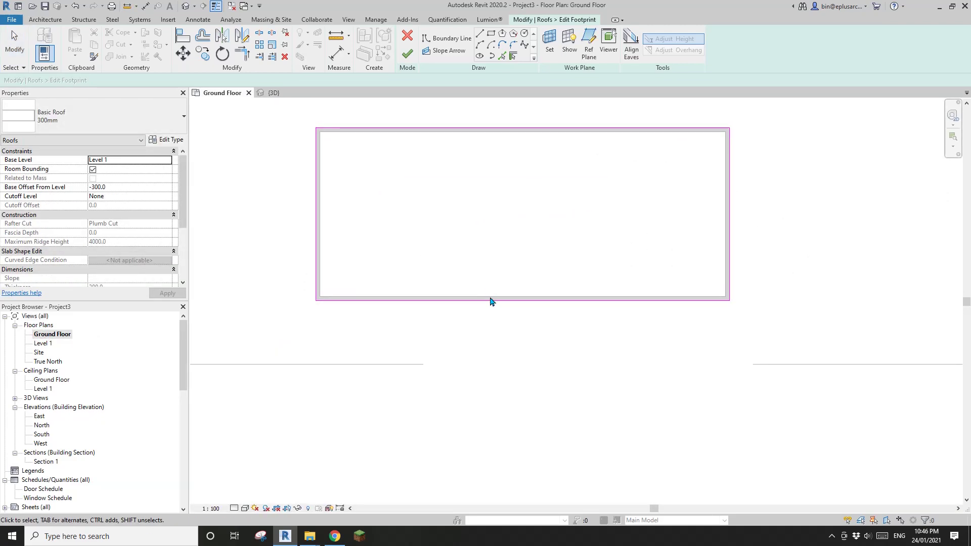
- Move the footprint's long boundary line along the front wall 60 mm inward
click(490, 302)
key(m)
key(v)
click(513, 257)
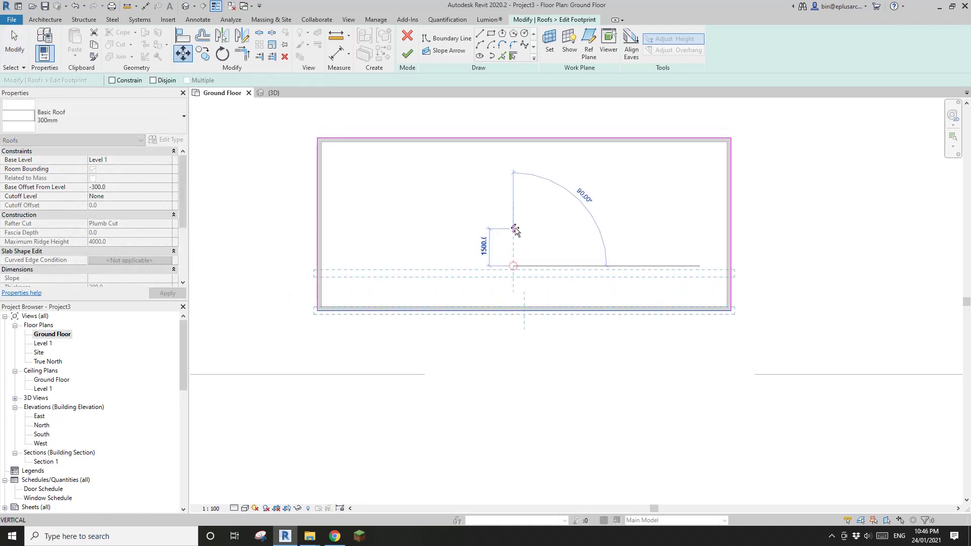
text(60)
key(Return)
middle_drag(488, 232, 488, 234)
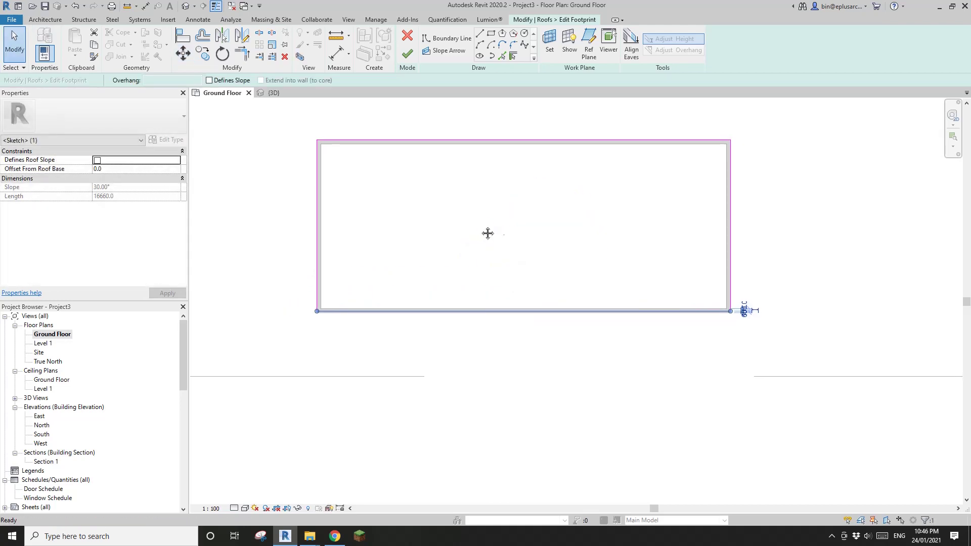
- Move the footprint's short boundary line at the building's right end inward by the same distance as the front line
click(765, 222)
click(727, 238)
scroll(727, 241, up, 5)
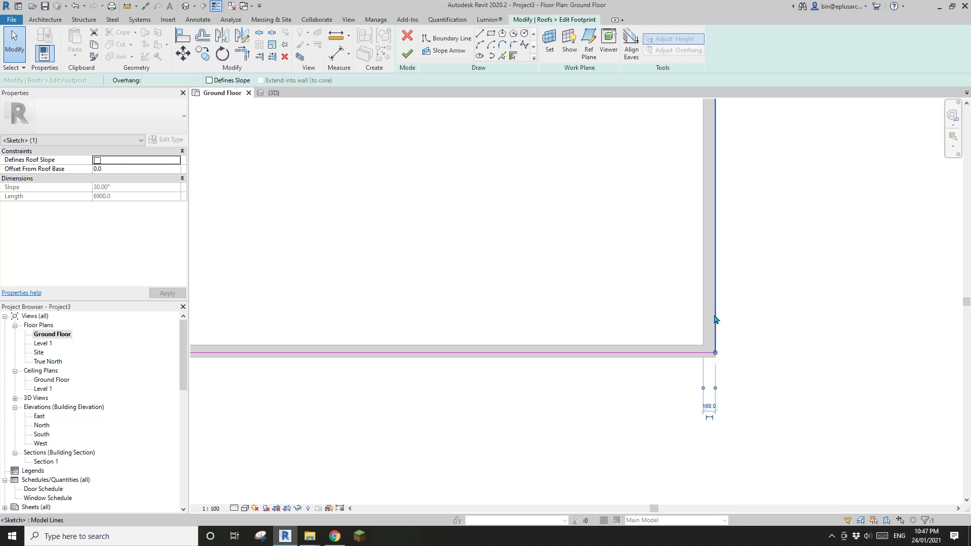
middle_drag(714, 336, 678, 307)
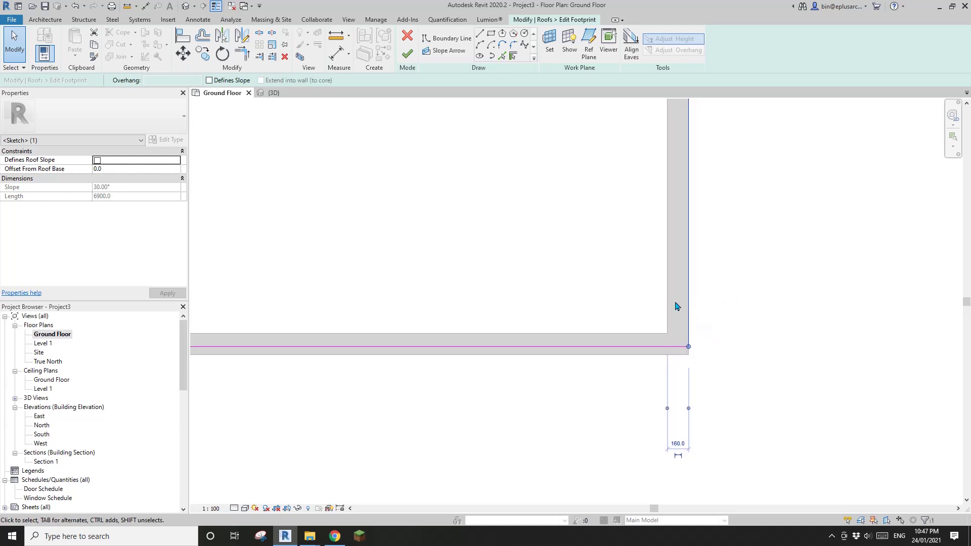
key(v)
click(618, 237)
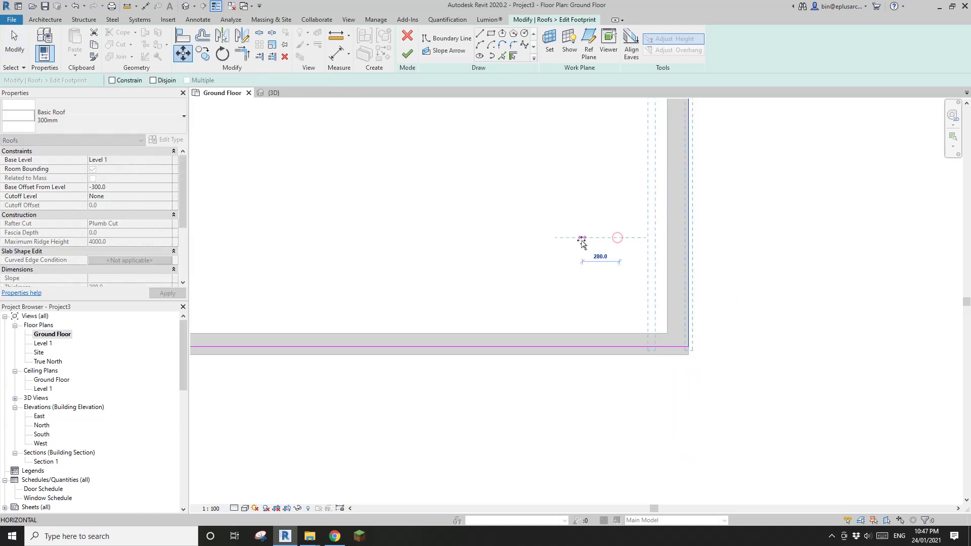
key(Return)
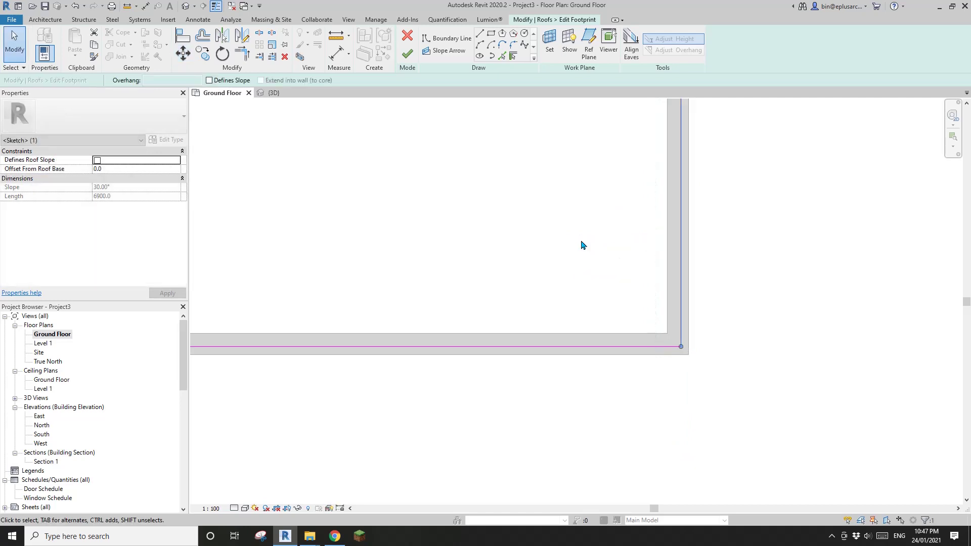
- Move the footprint's long boundary line along the back wall 60 mm inward
scroll(581, 244, down, 5)
click(377, 178)
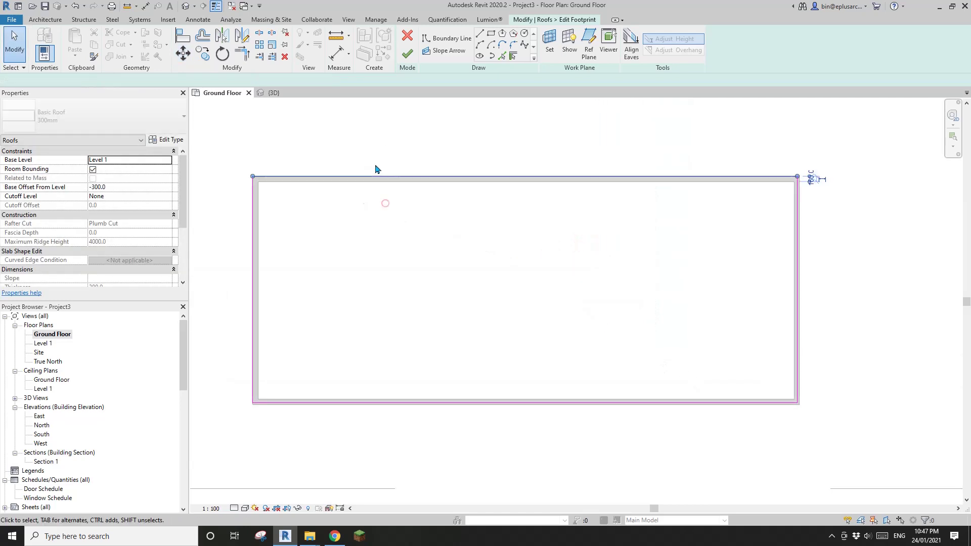
key(m)
key(v)
click(376, 201)
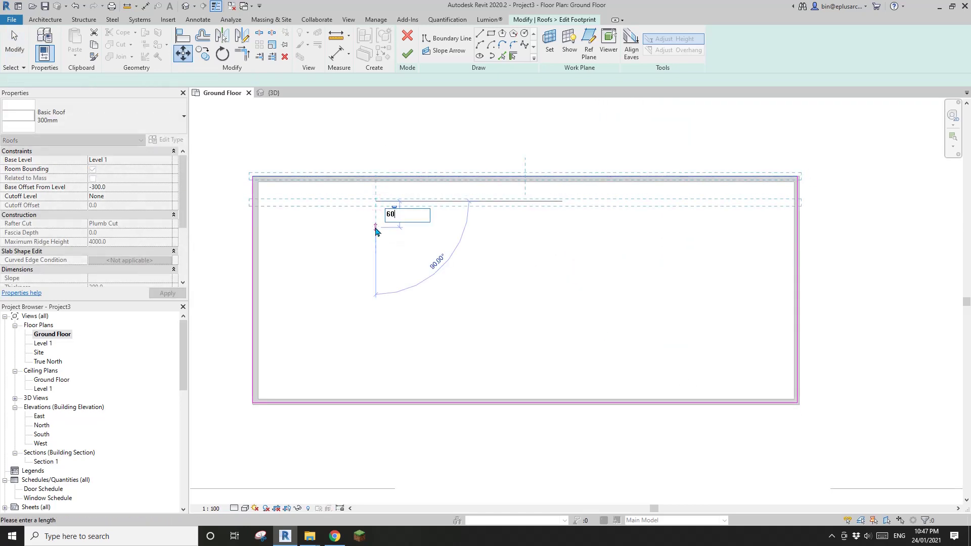
key(Return)
- Move the footprint's short boundary line at the building's left end inward by the same distance as the other lines
click(245, 240)
middle_drag(297, 245, 358, 241)
key(m)
key(v)
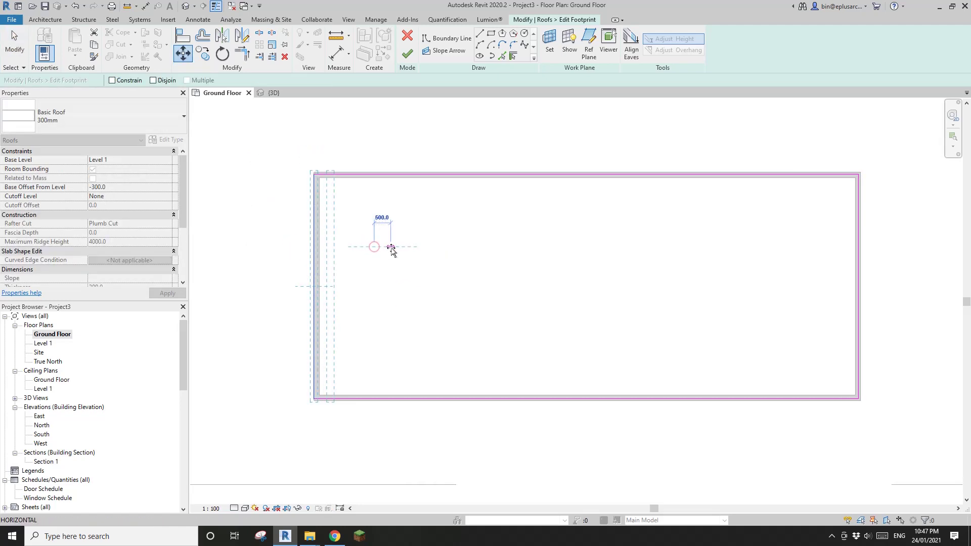
key(Return)
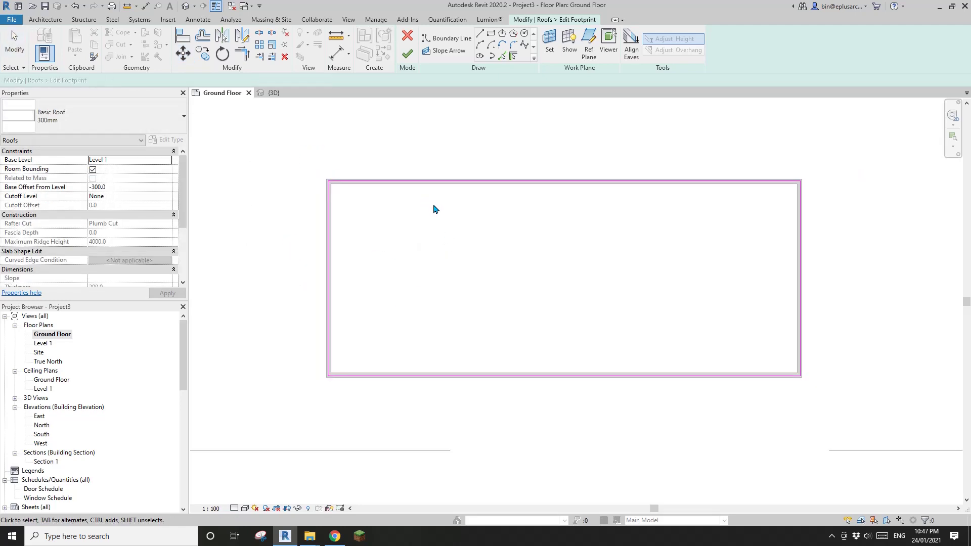
- Finish the 300mm roof's footprint edit and show the reshaped roof close up in the 3D view
click(407, 54)
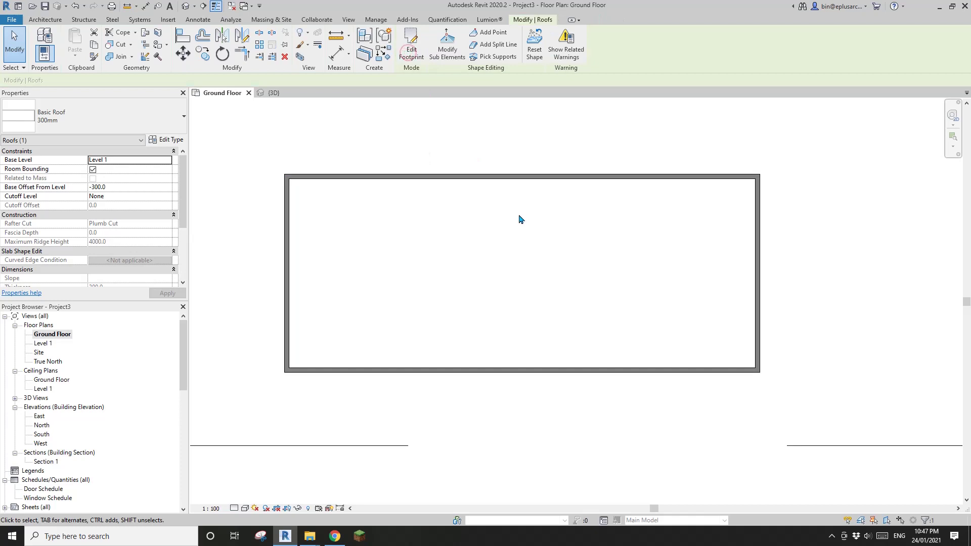
click(389, 167)
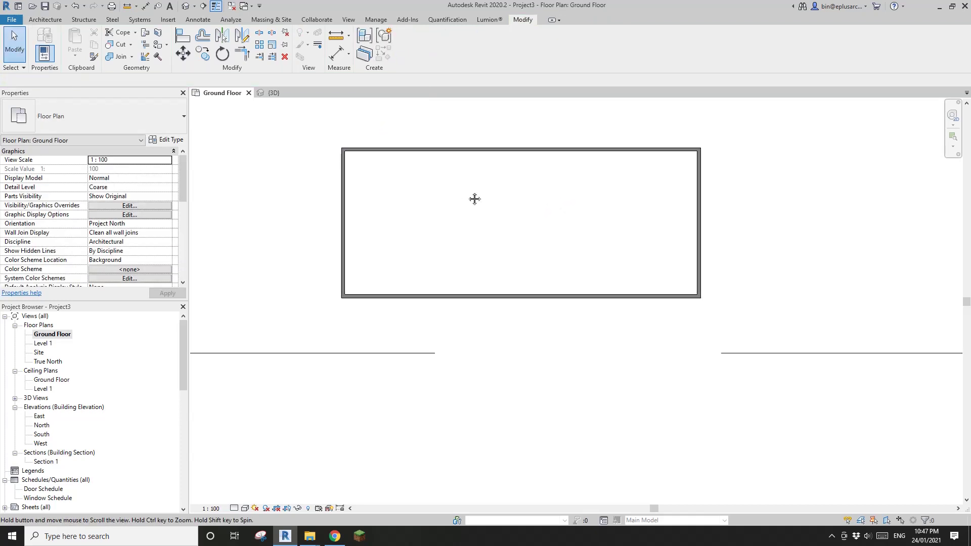
click(268, 93)
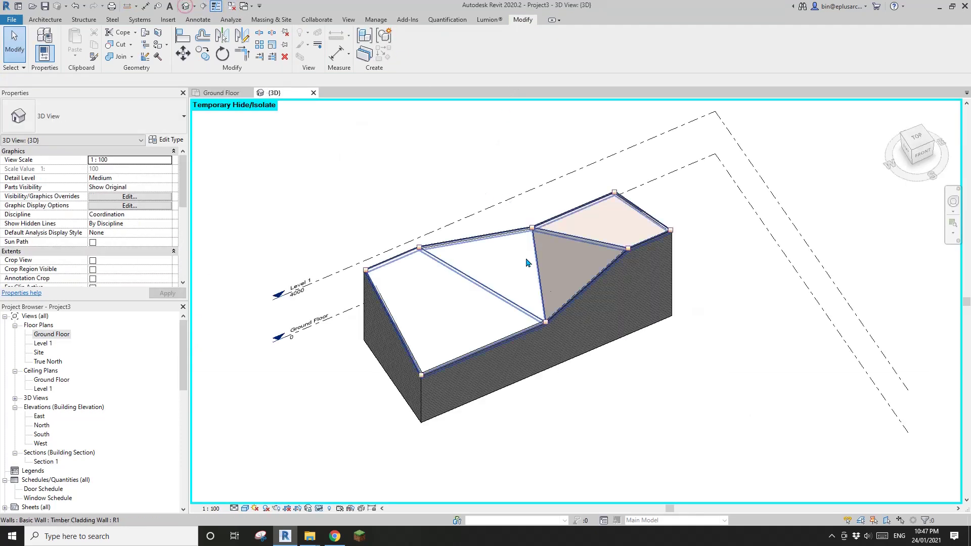
scroll(607, 283, up, 6)
scroll(599, 283, down, 1)
middle_drag(610, 260, 592, 280)
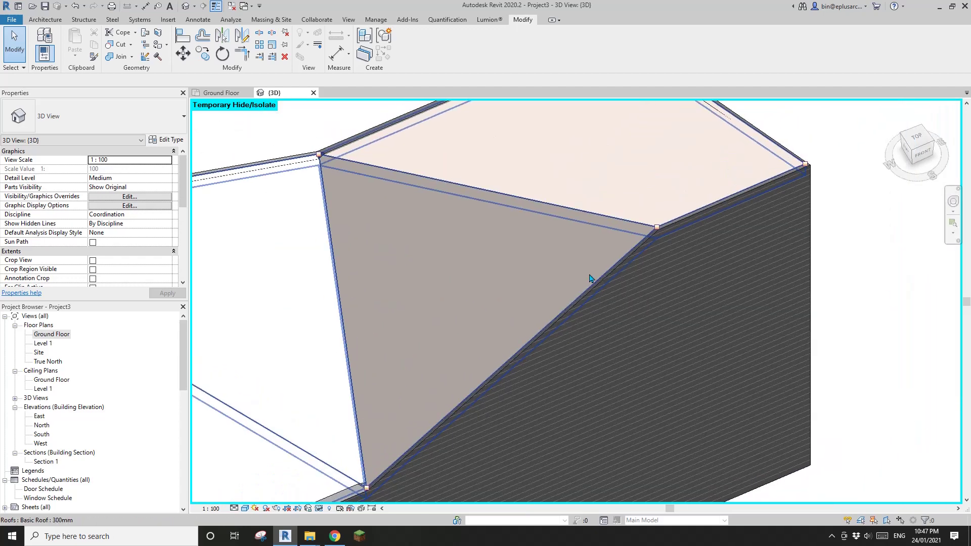
- Restore the temporarily hidden 50mm roof and hide only the front timber cladding wall in the 3D view
click(699, 269)
key(h)
key(h)
middle_drag(703, 287, 673, 306)
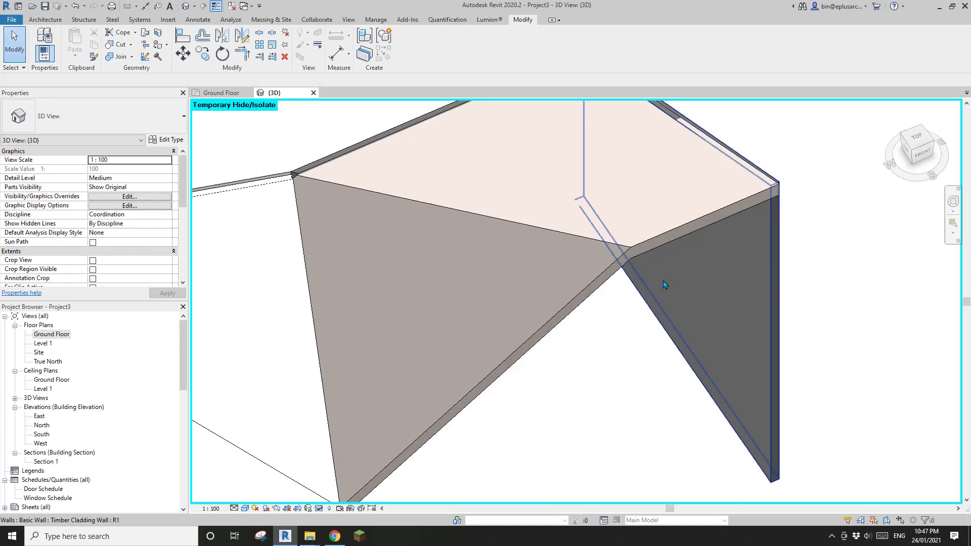
key(h)
key(r)
click(648, 310)
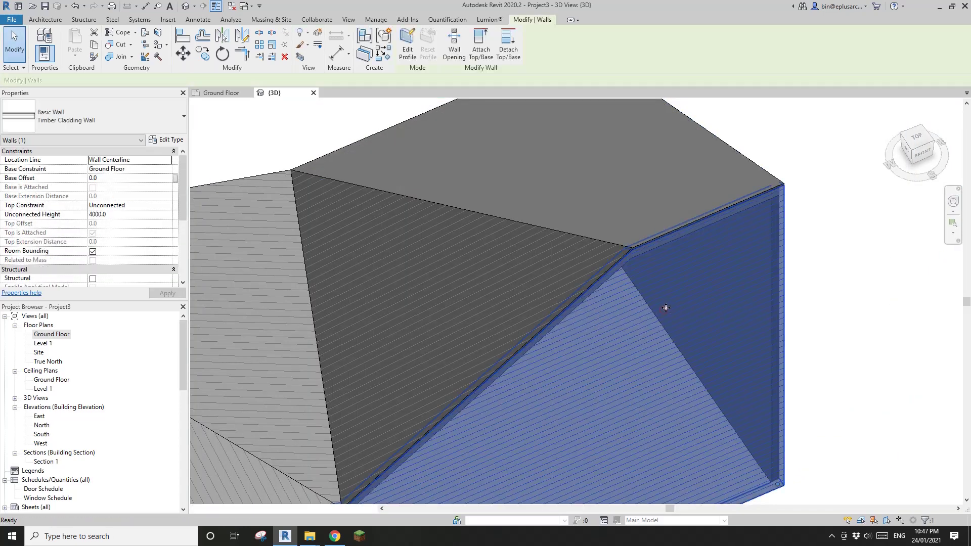
key(h)
key(h)
shift+middle_drag(734, 266, 611, 375)
- Crop the 3D view with a selection box around the right end wall, deepen it into the building and restore the hidden elements
click(568, 226)
scroll(607, 281, down, 5)
click(612, 378)
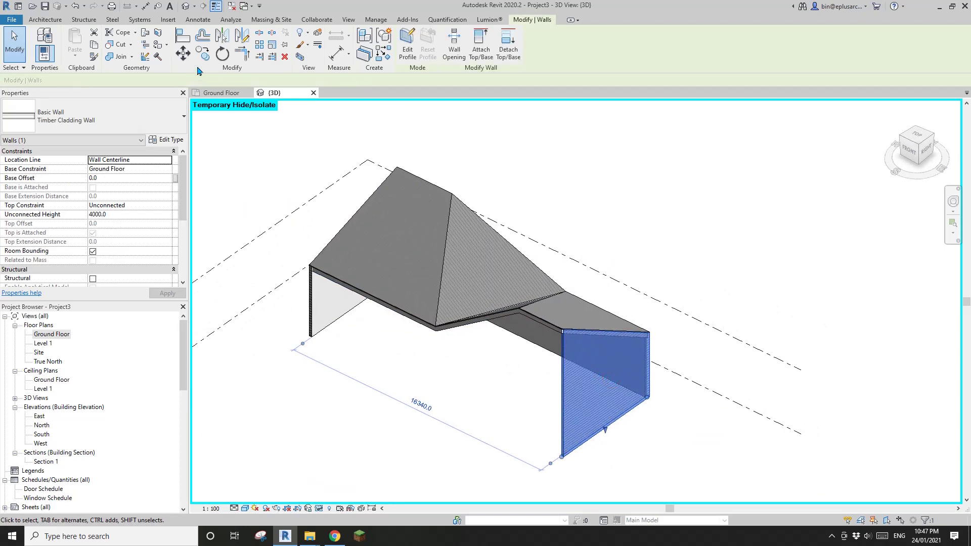
click(310, 60)
click(671, 272)
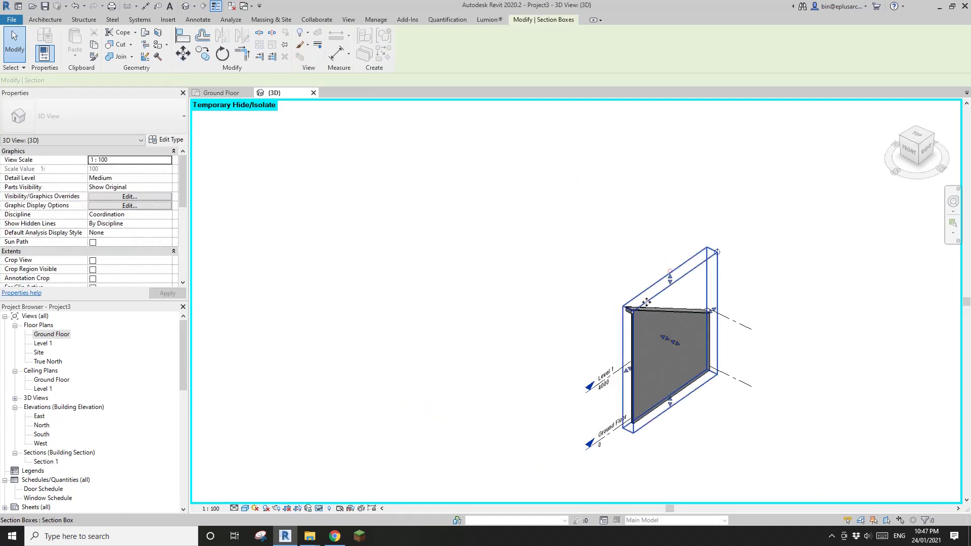
drag(636, 324, 636, 323)
shift+middle_drag(635, 323, 808, 282)
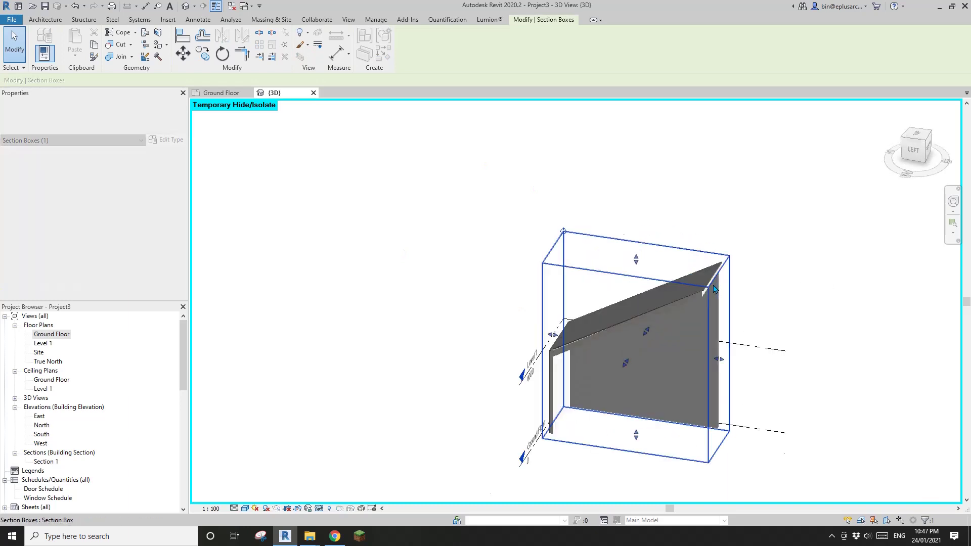
key(h)
key(r)
- Examine the sectioned joint between the 300mm roof and the high-side wall, viewed squarely from the left
scroll(713, 284, up, 3)
shift+middle_drag(728, 278, 766, 218)
scroll(714, 256, up, 6)
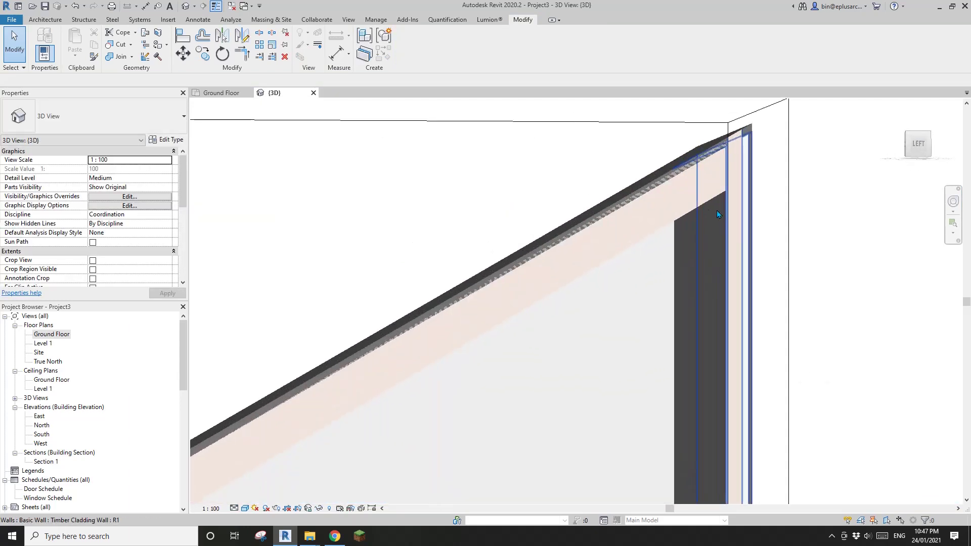
click(667, 218)
shift+middle_drag(667, 218, 545, 239)
scroll(733, 239, up, 4)
middle_drag(786, 221, 708, 246)
key(Escape)
click(707, 268)
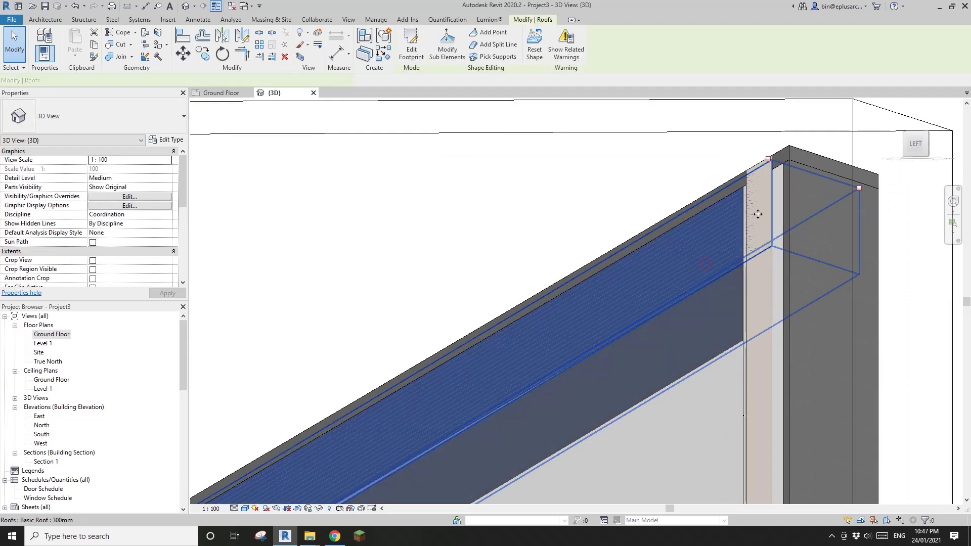
click(913, 146)
scroll(661, 228, up, 5)
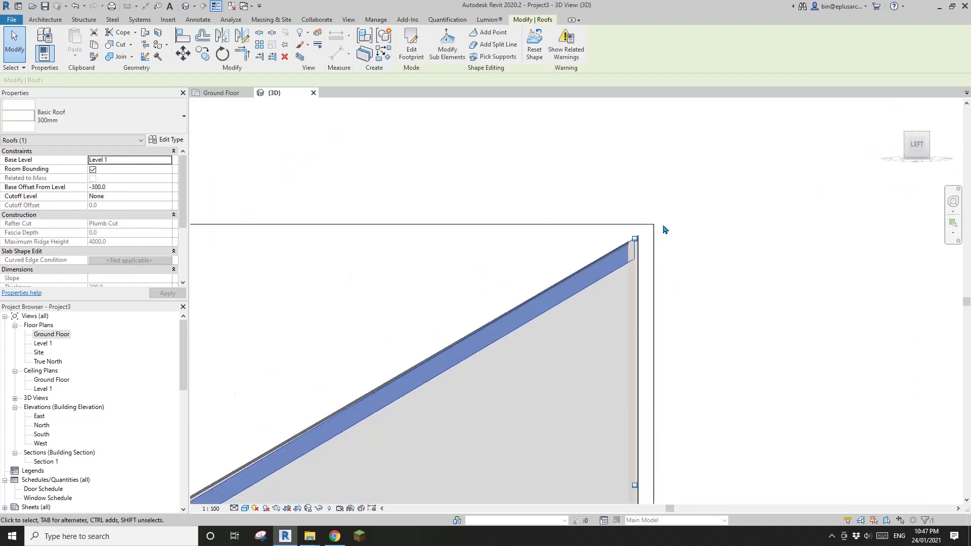
key(Escape)
click(566, 352)
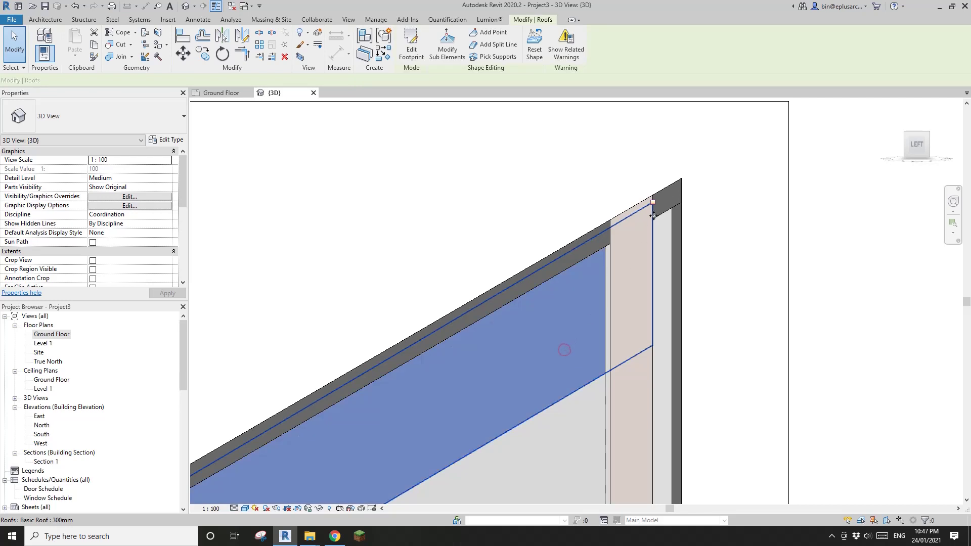
- Compare the 300mm roof's alignment with the metal roof above it at the slope's low and high ends
scroll(407, 405, down, 2)
middle_drag(407, 404, 694, 238)
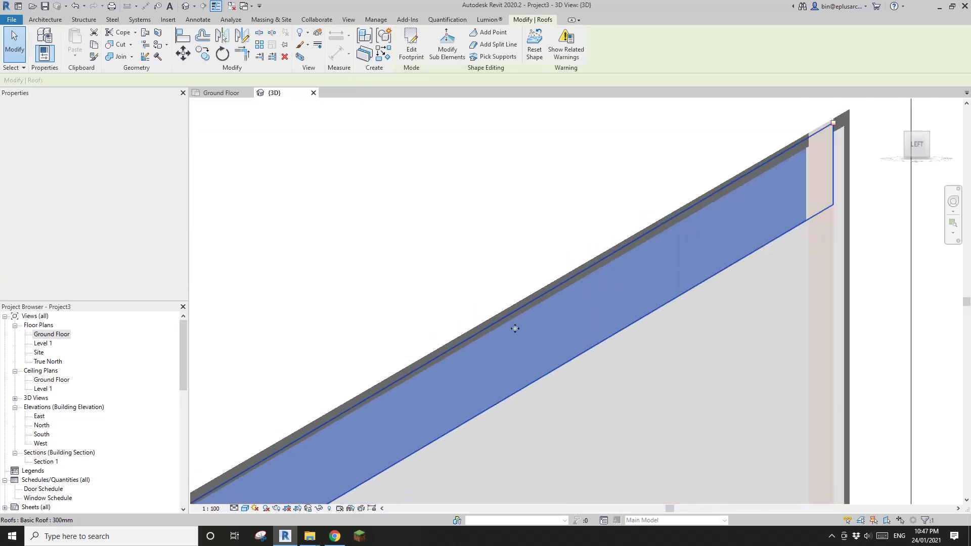
middle_drag(516, 327, 760, 190)
scroll(556, 327, down, 1)
middle_drag(556, 328, 673, 238)
middle_drag(431, 384, 637, 242)
scroll(405, 360, up, 3)
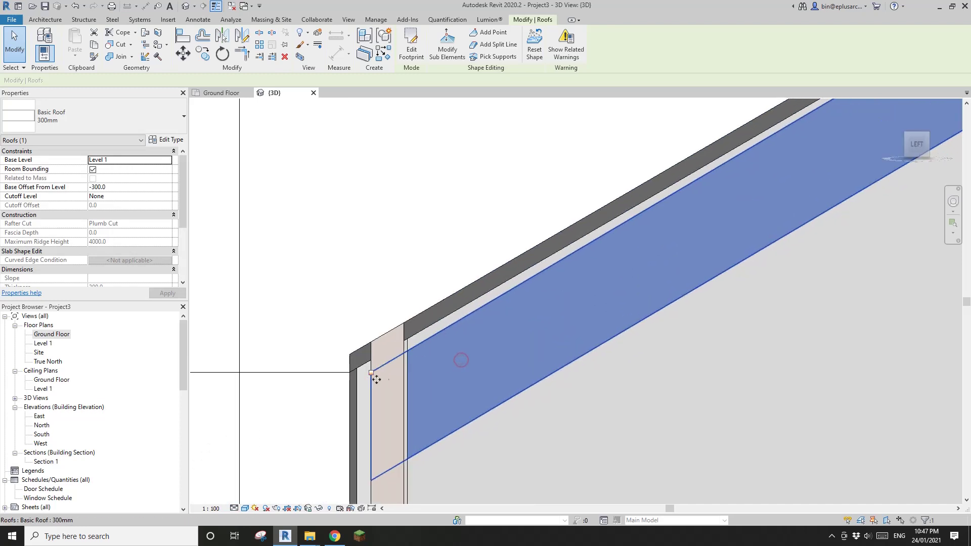
middle_drag(376, 379, 368, 387)
scroll(367, 376, down, 4)
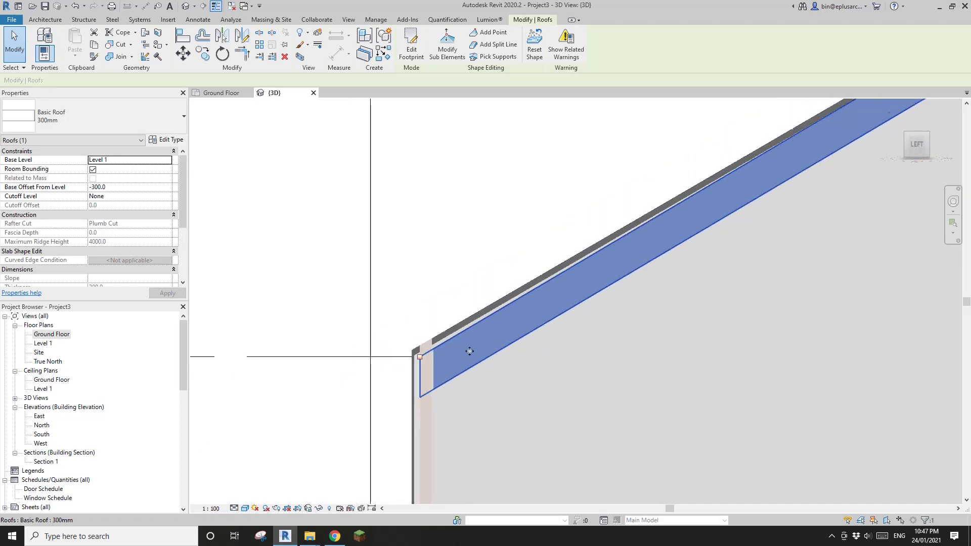
scroll(661, 217, up, 4)
scroll(761, 186, up, 1)
middle_drag(761, 185, 721, 262)
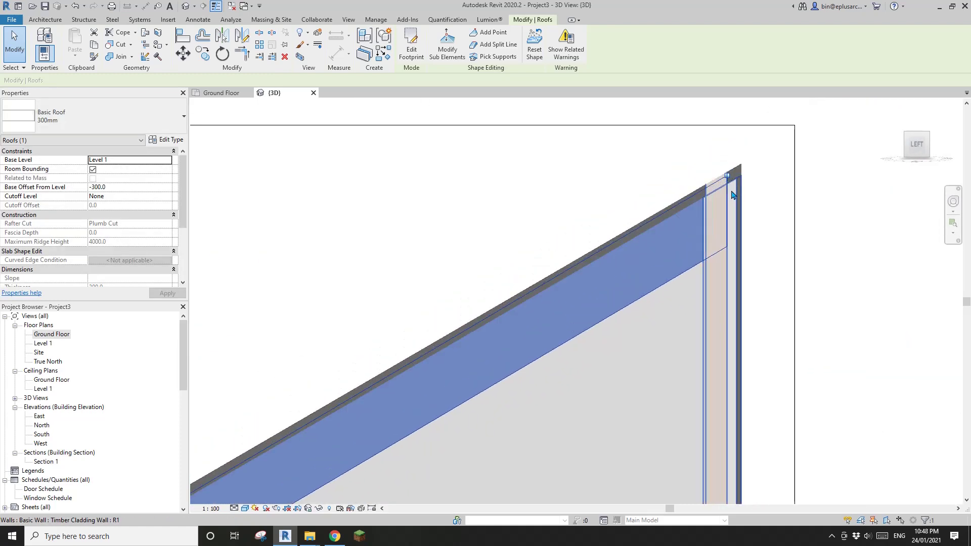
scroll(733, 190, up, 2)
scroll(636, 273, down, 2)
scroll(636, 274, down, 3)
middle_drag(636, 273, 791, 177)
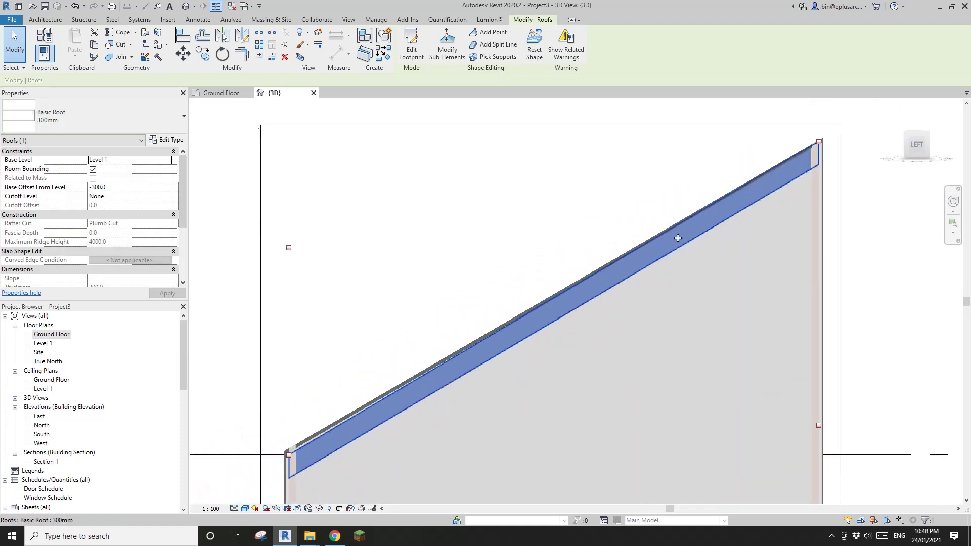
- Examine the low-side joint between the 300mm roof, the metal roof and the wall in section and at an angle
middle_drag(314, 494, 502, 351)
scroll(503, 351, up, 3)
key(Escape)
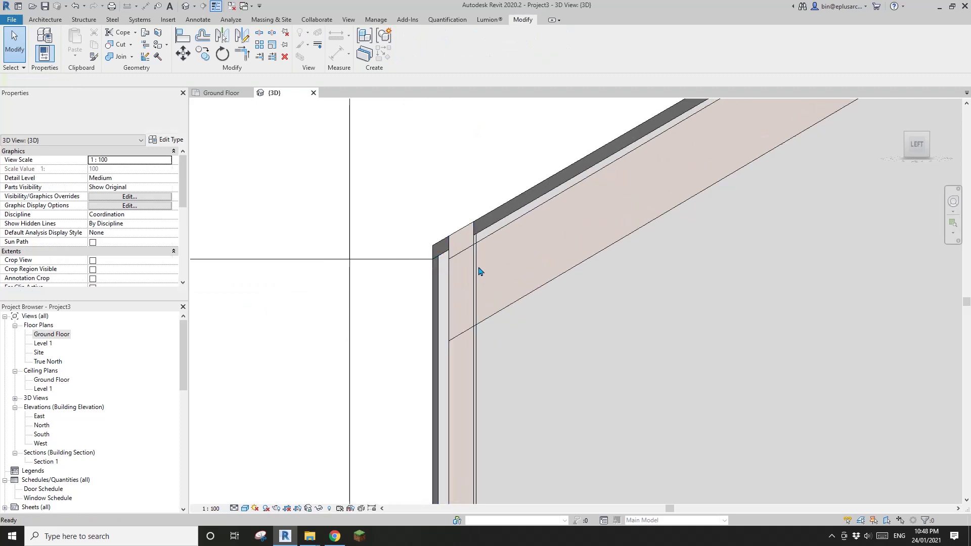
click(480, 269)
scroll(479, 267, down, 1)
key(Escape)
scroll(501, 276, down, 3)
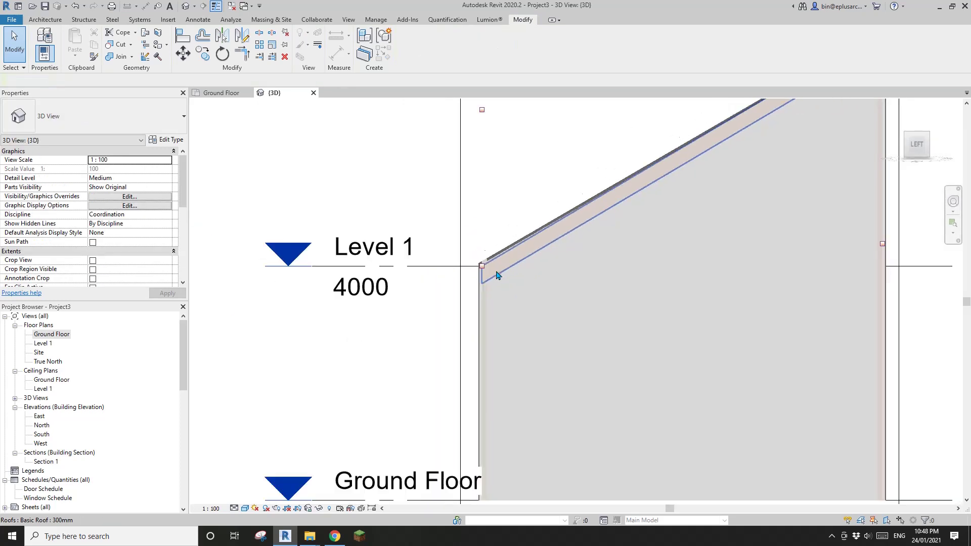
shift+middle_drag(527, 288, 516, 271)
scroll(507, 261, up, 3)
click(500, 257)
click(501, 260)
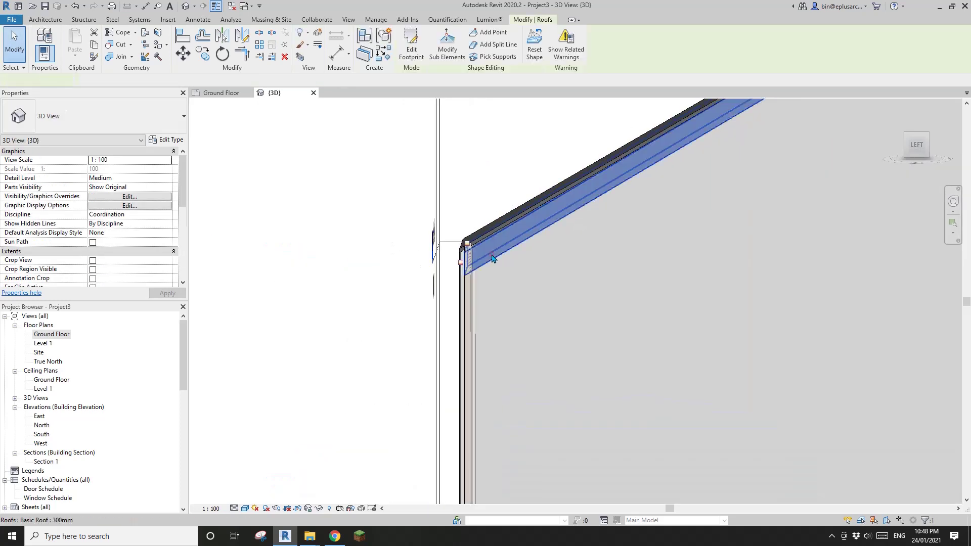
scroll(491, 282, down, 4)
shift+middle_drag(504, 286, 512, 308)
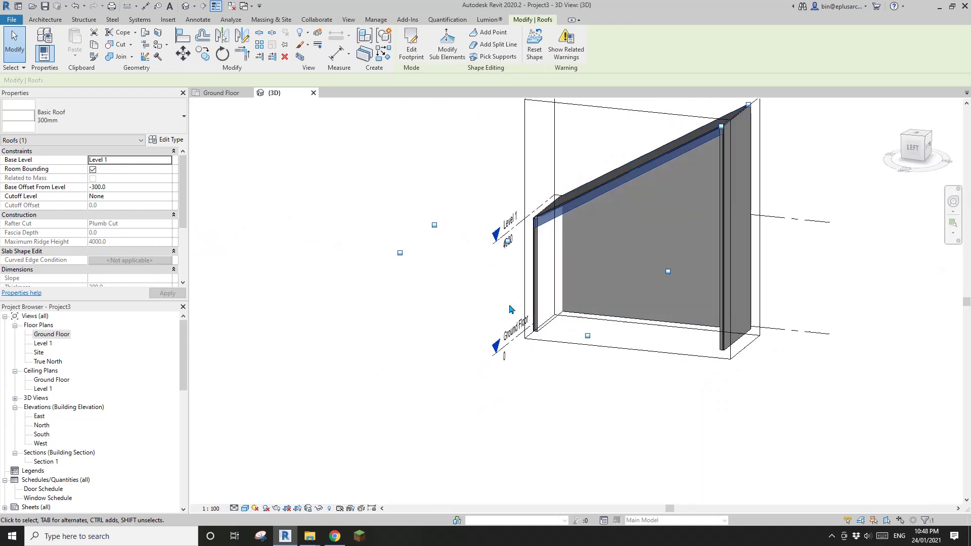
- Try moving the low-side timber cladding wall inward past the 300mm roof's edge and back outward in the 3D view
scroll(547, 271, up, 2)
key(Escape)
scroll(549, 265, up, 3)
click(547, 286)
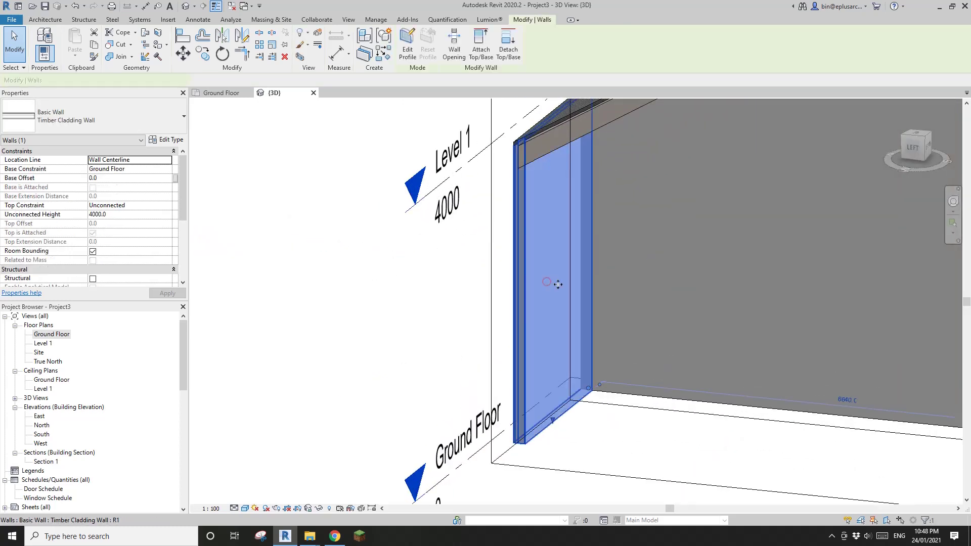
scroll(577, 290, down, 2)
middle_drag(577, 291, 480, 354)
key(Escape)
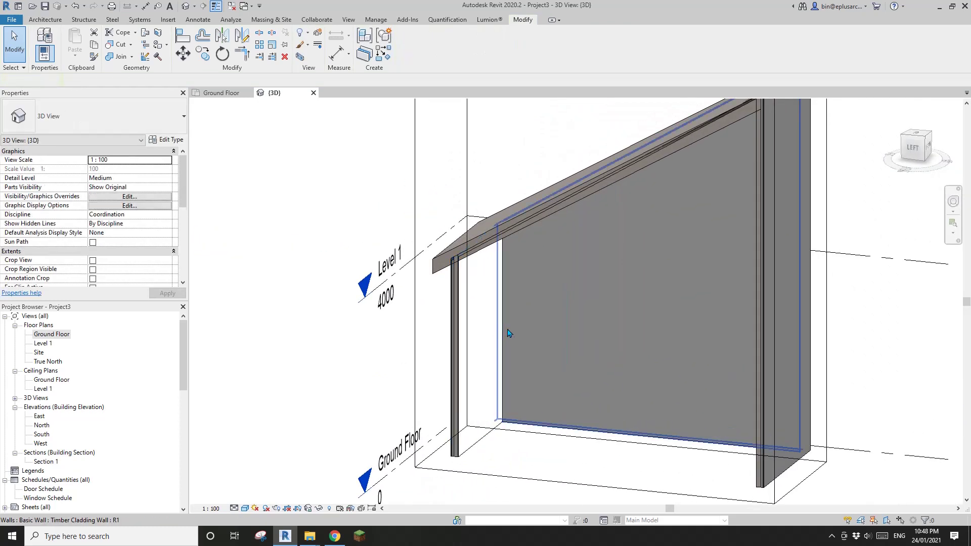
click(491, 358)
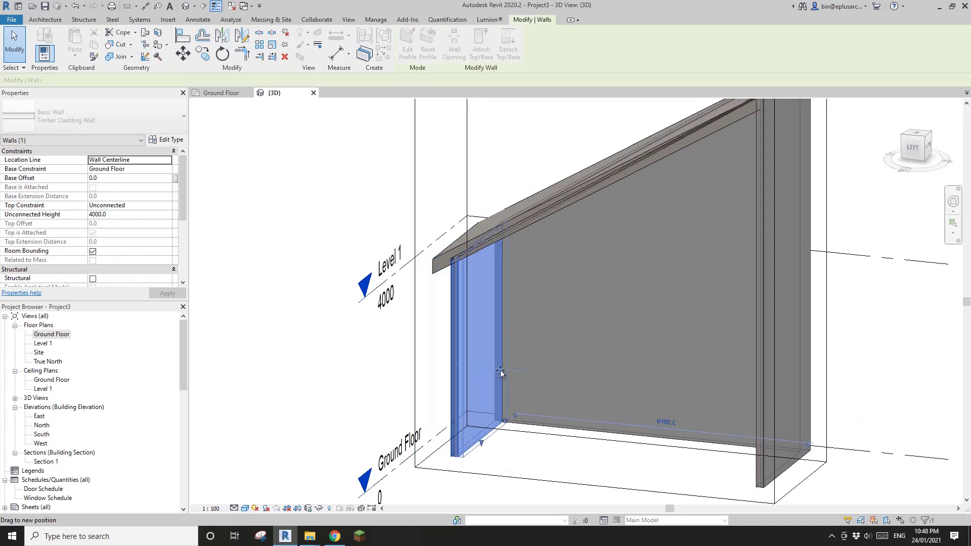
drag(501, 371, 468, 364)
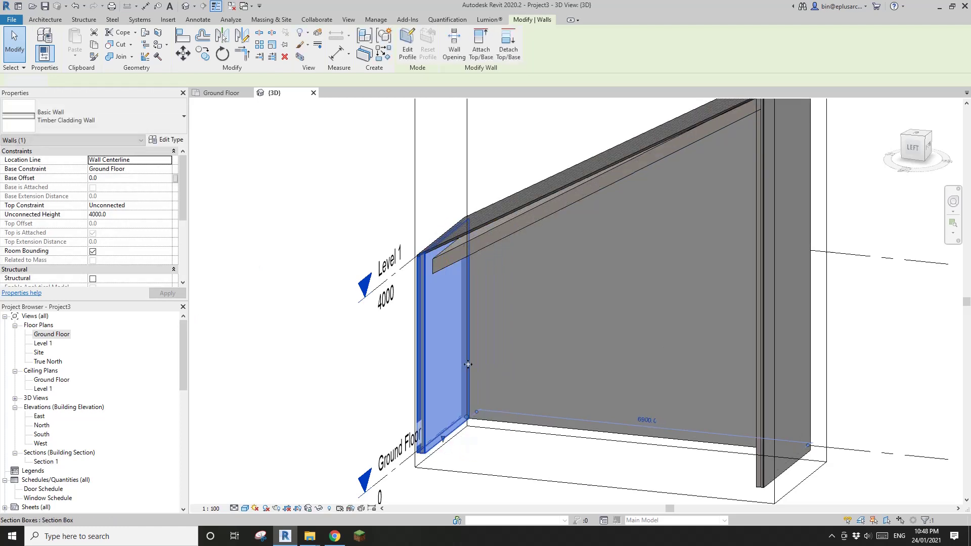
key(Escape)
- Undo the wall moves, the section box and the visibility changes back to the uncropped view with the 50mm roof hidden
middle_drag(479, 334, 496, 321)
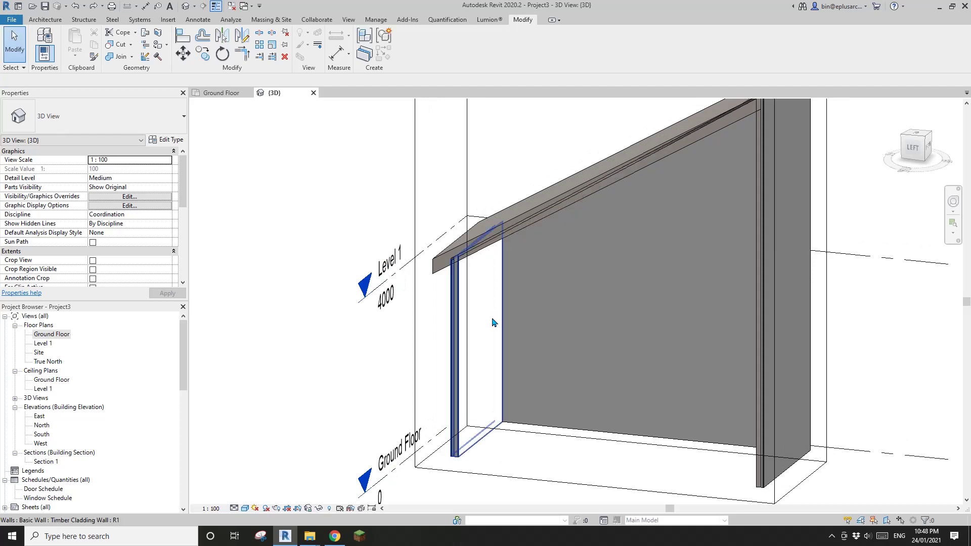
scroll(494, 322, up, 2)
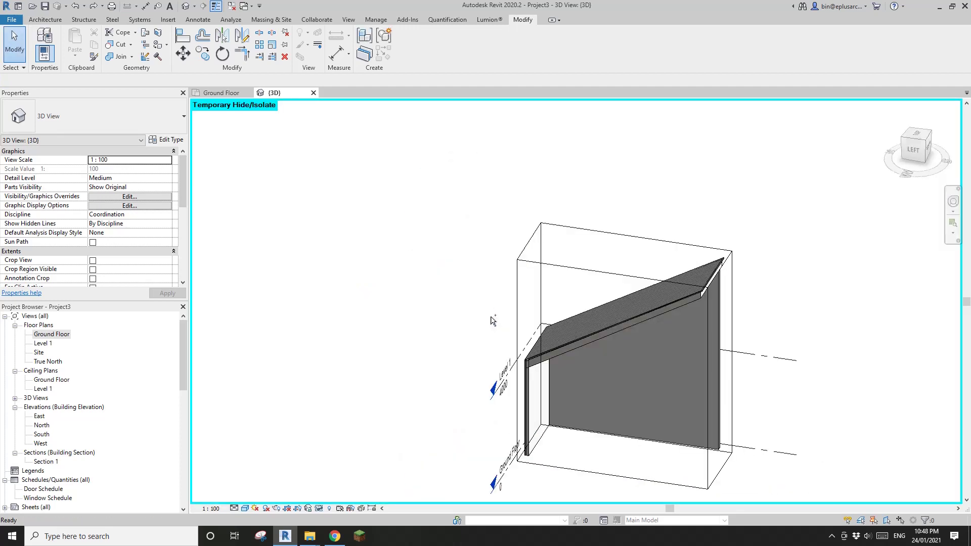
key(ctrl+z)
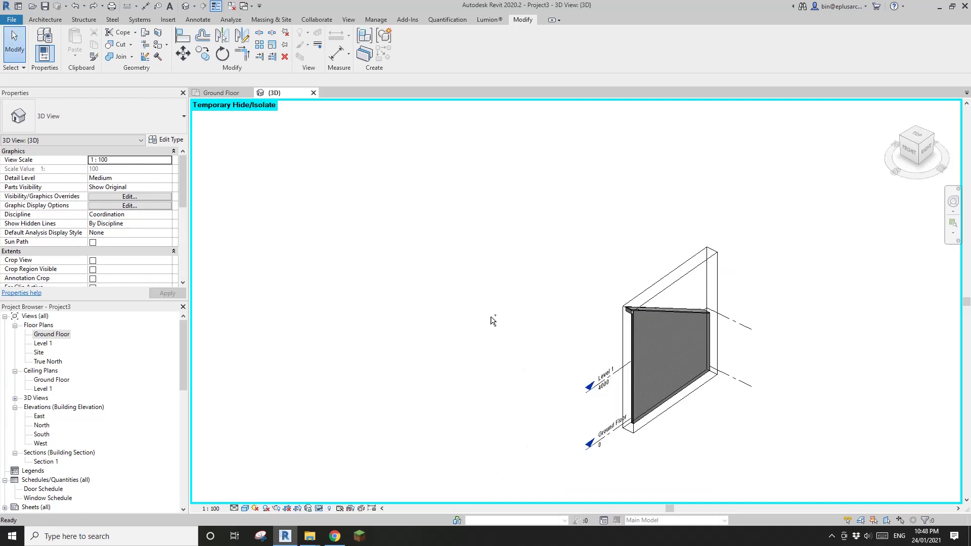
key(ctrl+z)
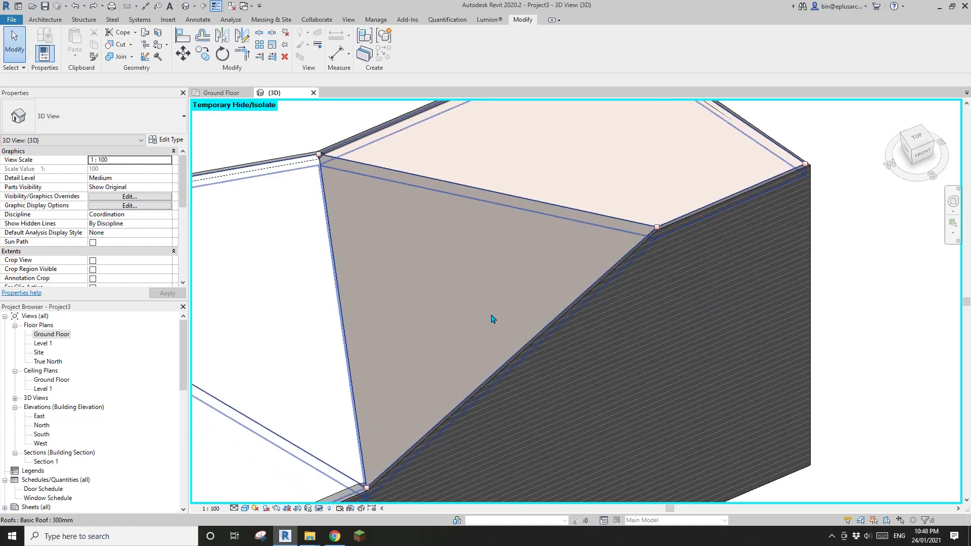
double_click(491, 314)
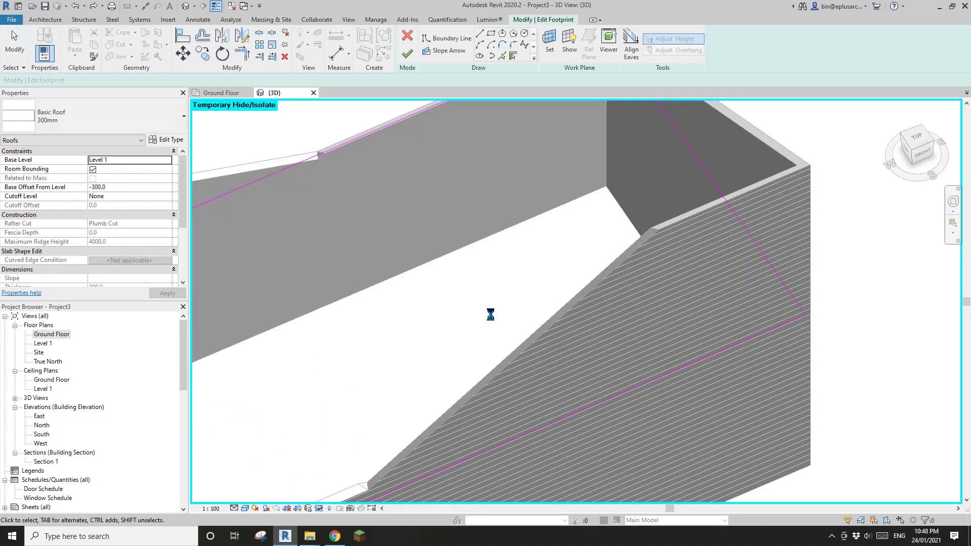
scroll(492, 305, down, 2)
middle_drag(492, 305, 552, 311)
scroll(614, 298, down, 2)
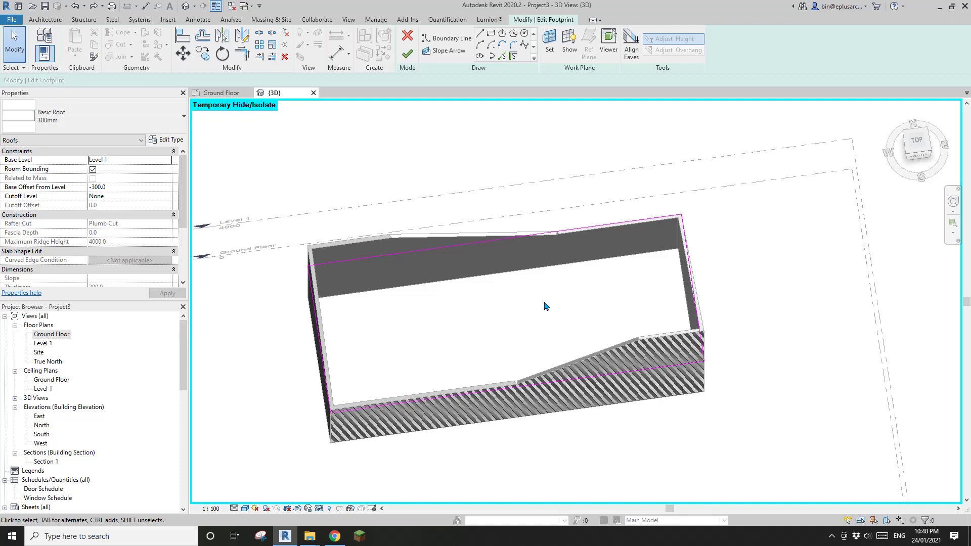
key(ctrl+z)
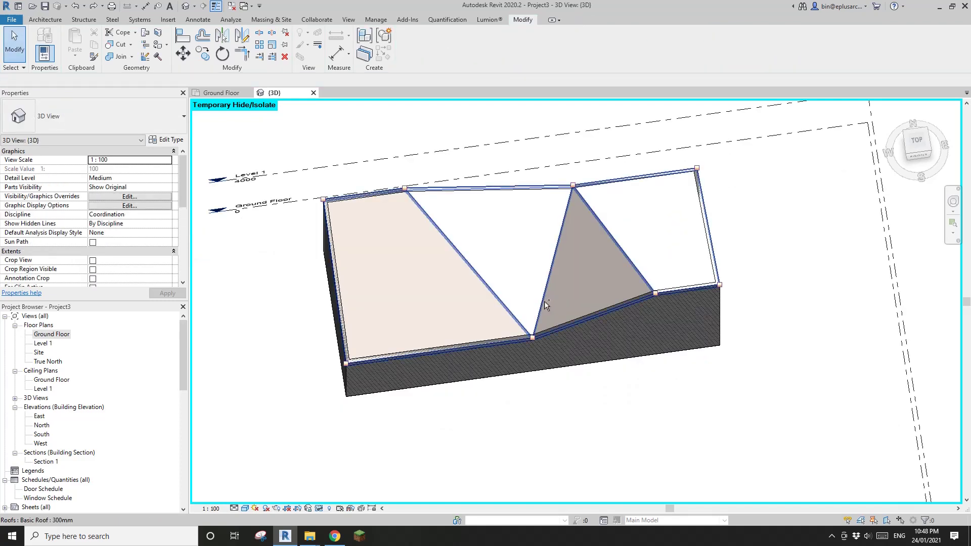
- Examine the 300mm roof's folds and its edges along the timber-clad walls from several angles
middle_drag(538, 296, 543, 305)
click(493, 334)
shift+middle_drag(433, 342, 585, 258)
scroll(584, 257, up, 1)
shift+middle_drag(621, 306, 602, 242)
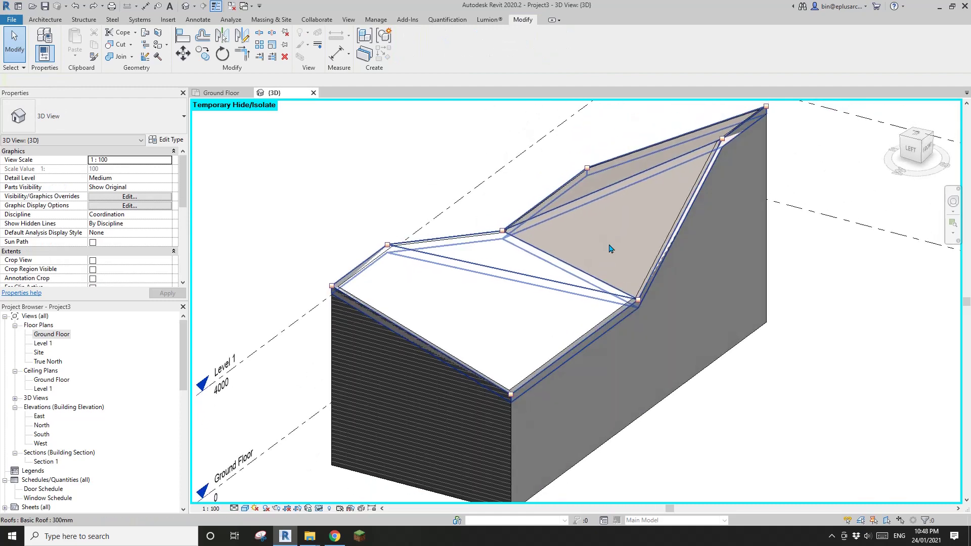
middle_drag(592, 265, 586, 271)
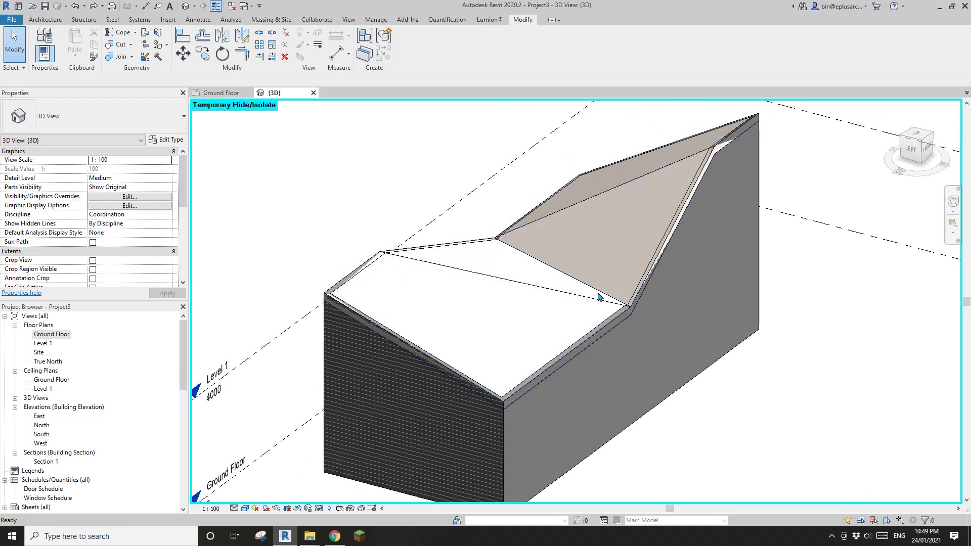
click(493, 314)
middle_drag(533, 330, 481, 364)
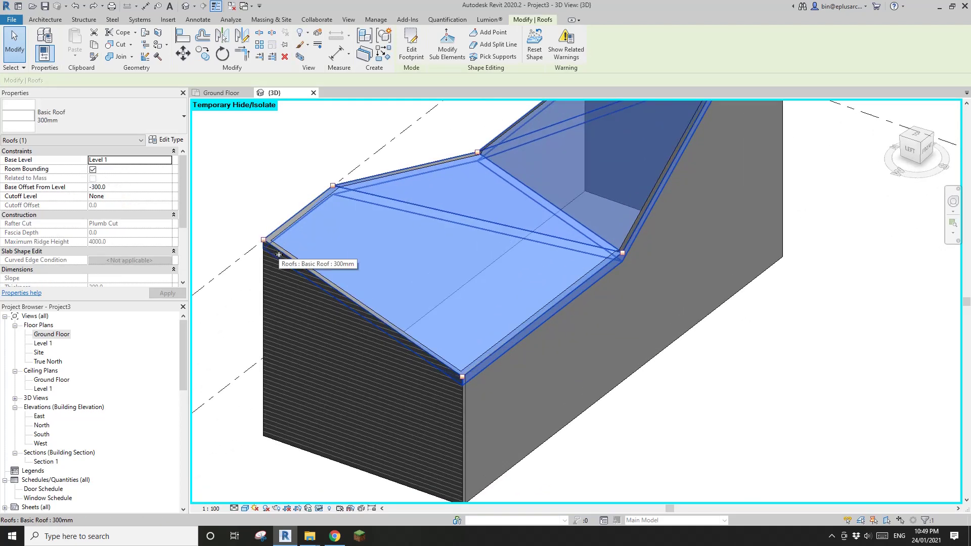
shift+middle_drag(279, 255, 508, 295)
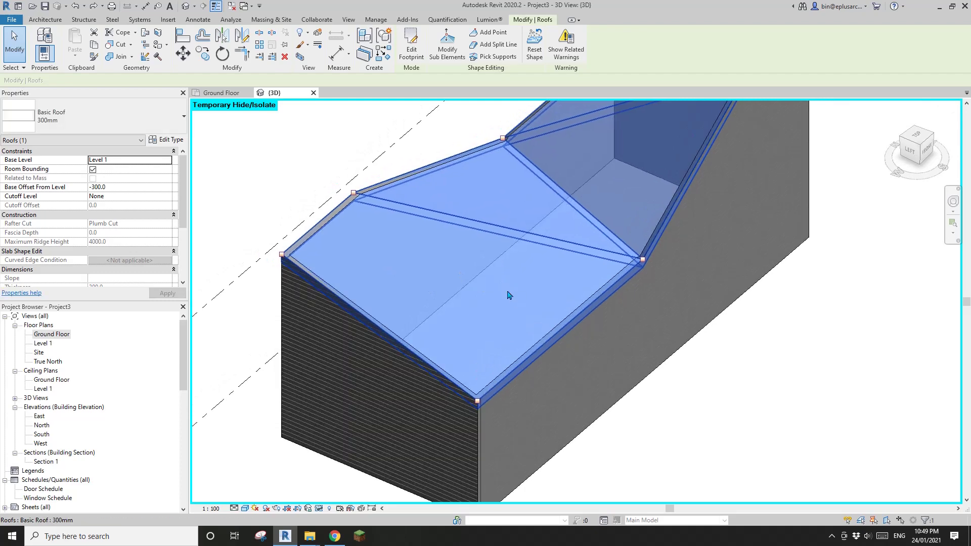
scroll(409, 299, down, 2)
shift+middle_drag(461, 321, 452, 340)
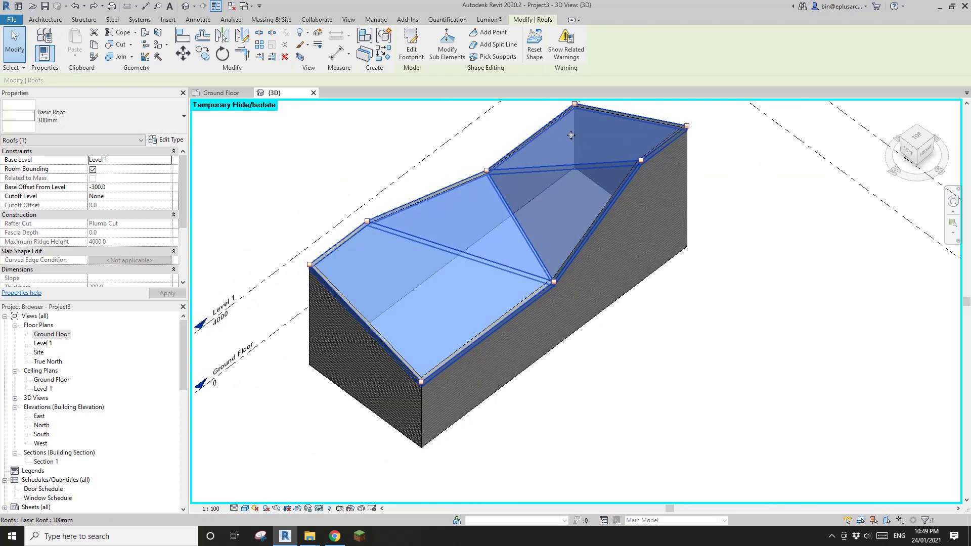
shift+middle_drag(571, 135, 388, 248)
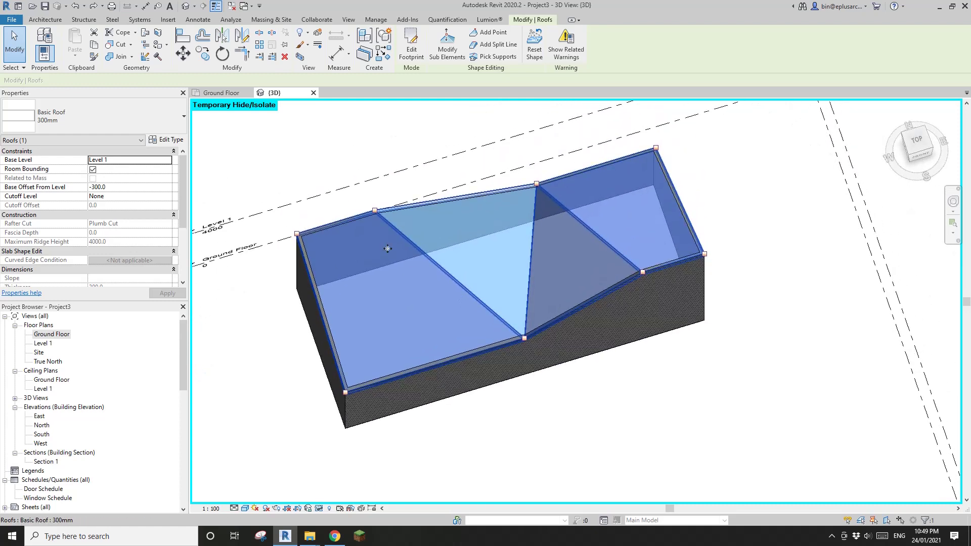
click(37, 20)
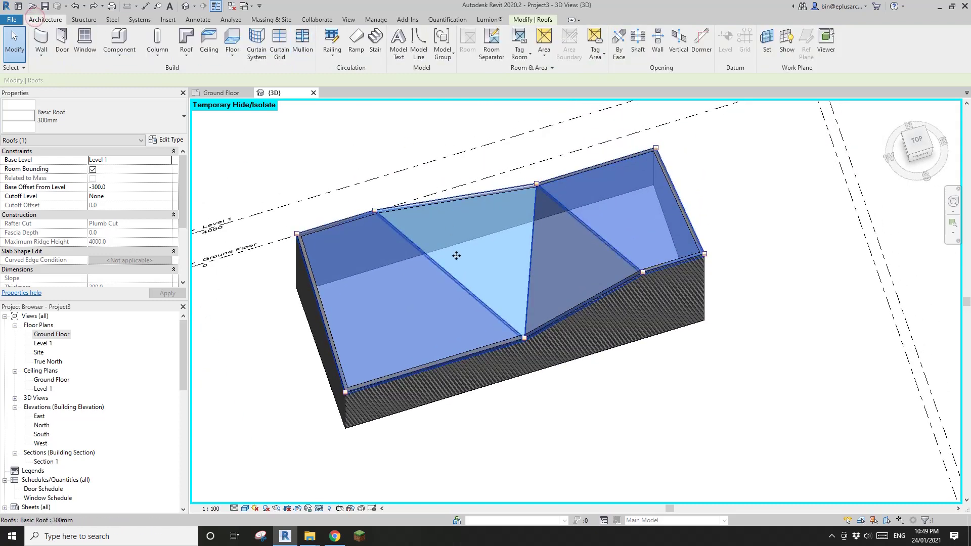
middle_drag(513, 172, 517, 183)
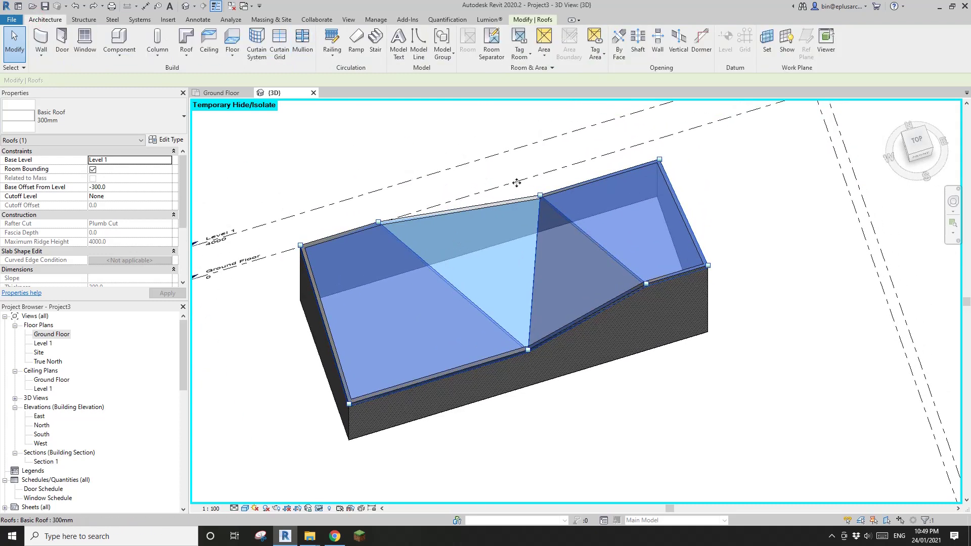
click(684, 59)
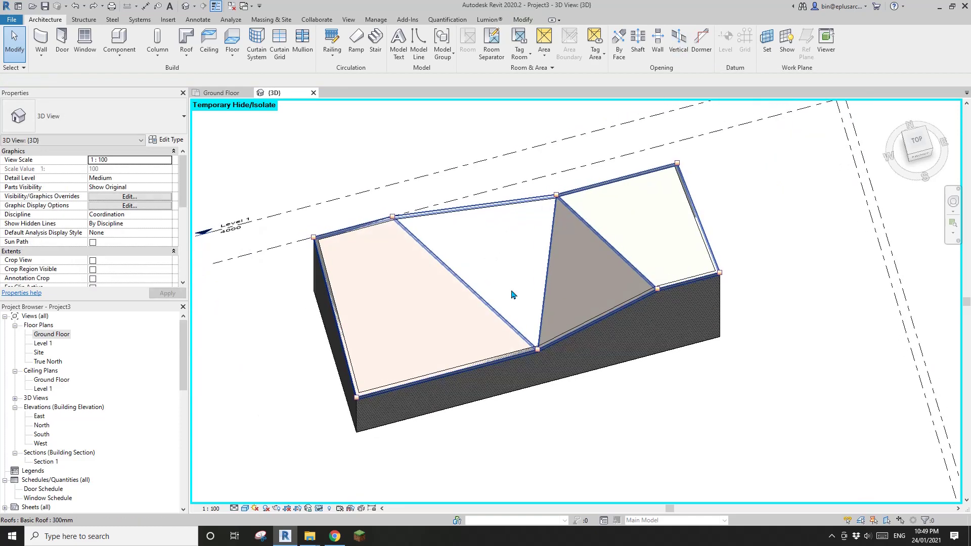
click(512, 295)
shift+middle_drag(466, 305, 435, 215)
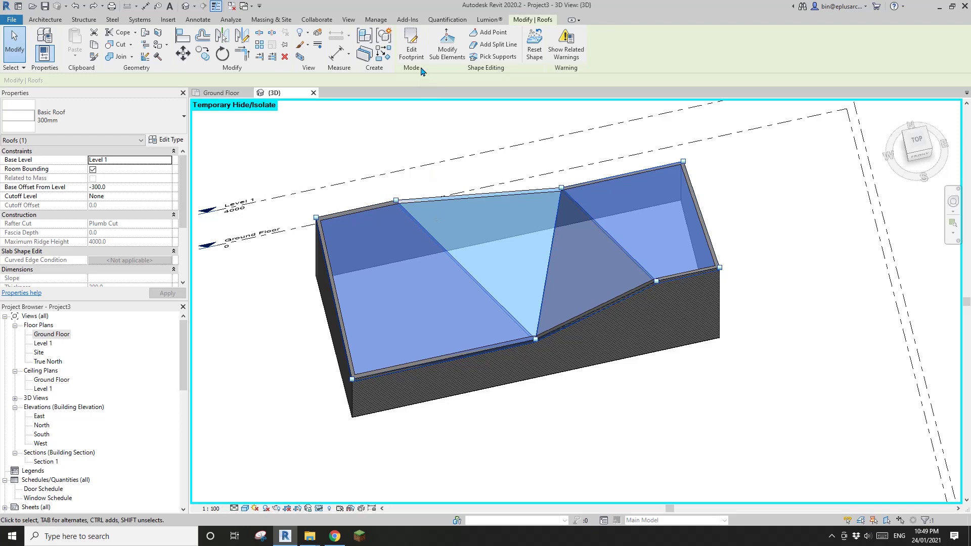
key(Escape)
shift+middle_drag(475, 310, 565, 346)
scroll(579, 350, up, 1)
click(566, 350)
click(833, 248)
shift+middle_drag(832, 248, 804, 248)
- In the top view, start a vertical opening in the 300mm roof and sketch a rectangle locked to the roof's four outer edges
click(918, 142)
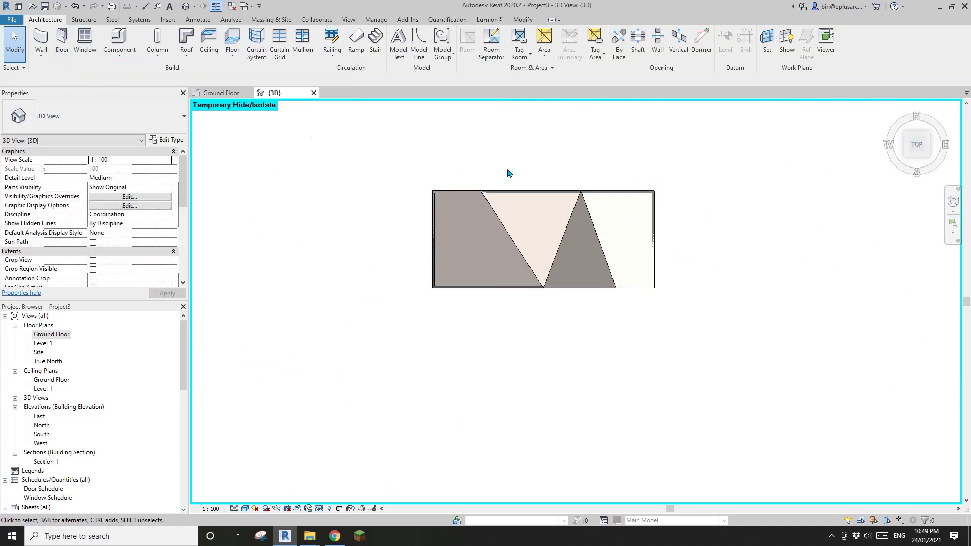
scroll(516, 174, up, 2)
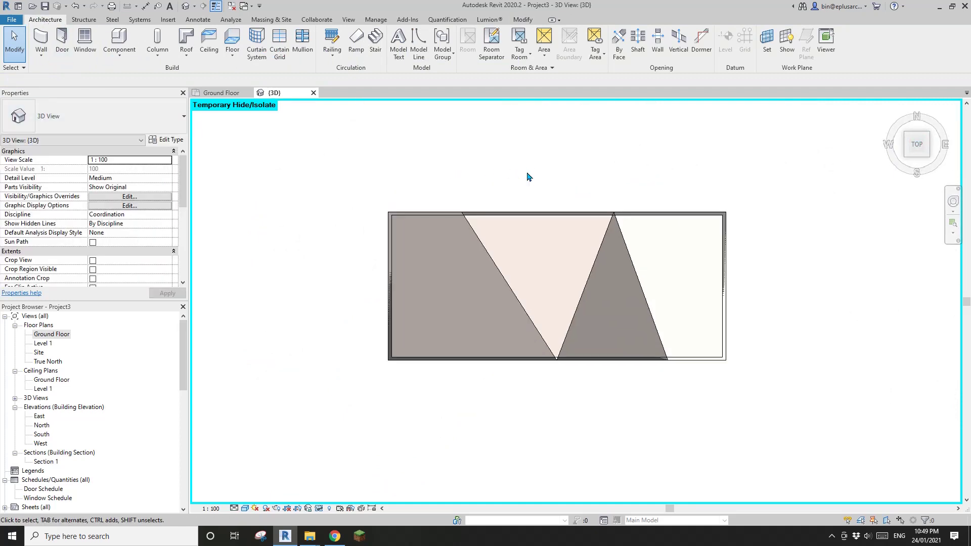
click(679, 43)
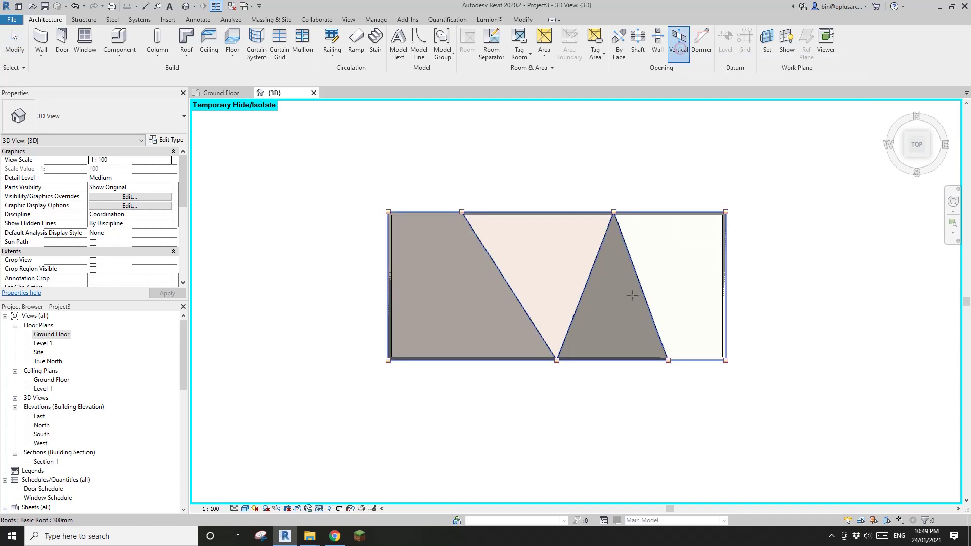
click(553, 306)
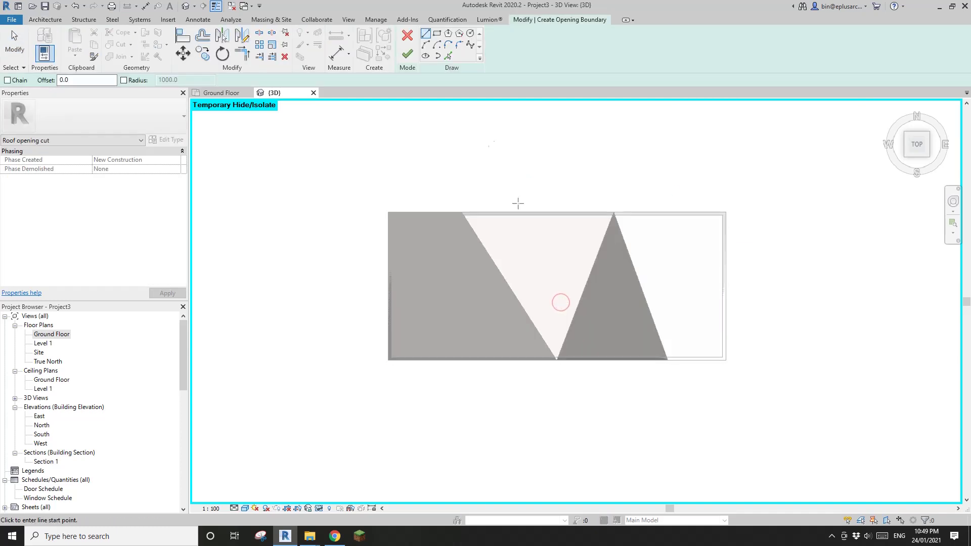
click(437, 35)
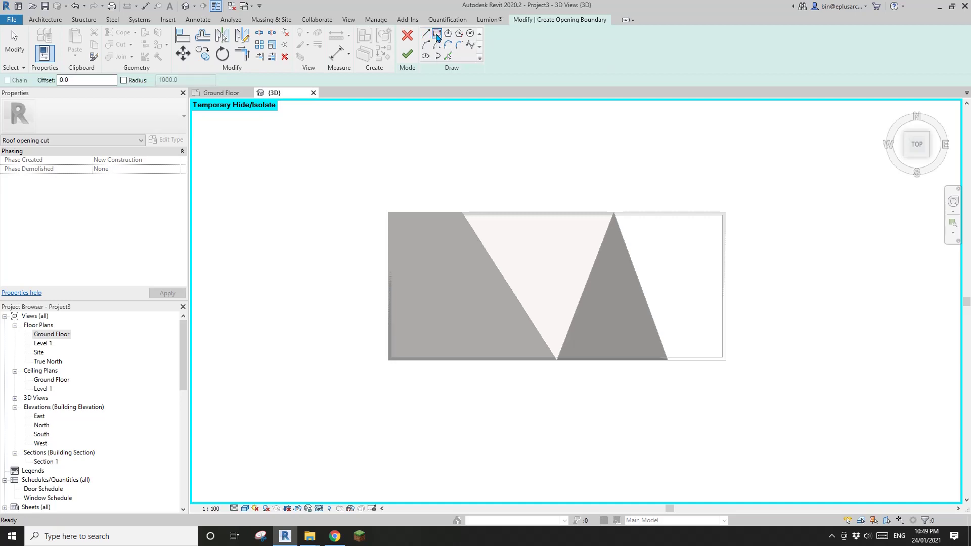
click(389, 211)
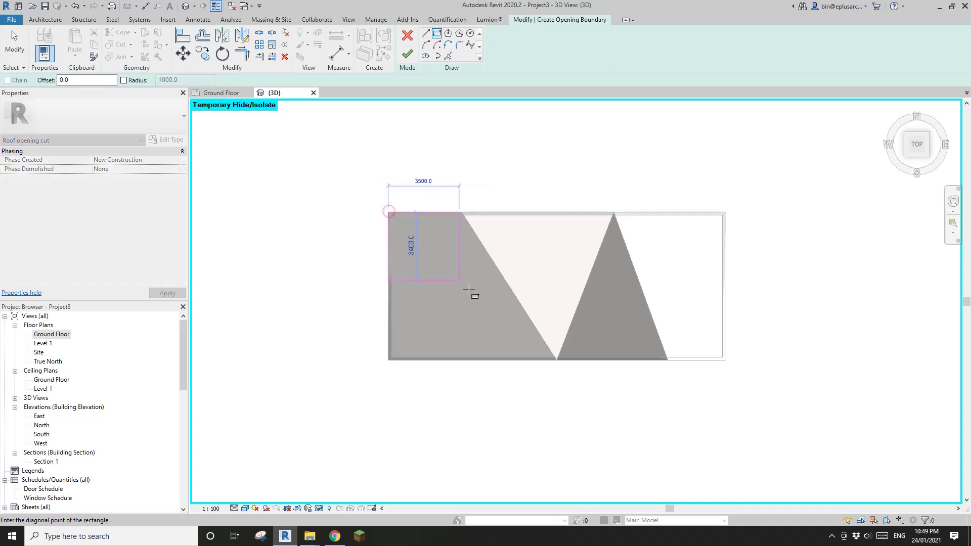
click(726, 360)
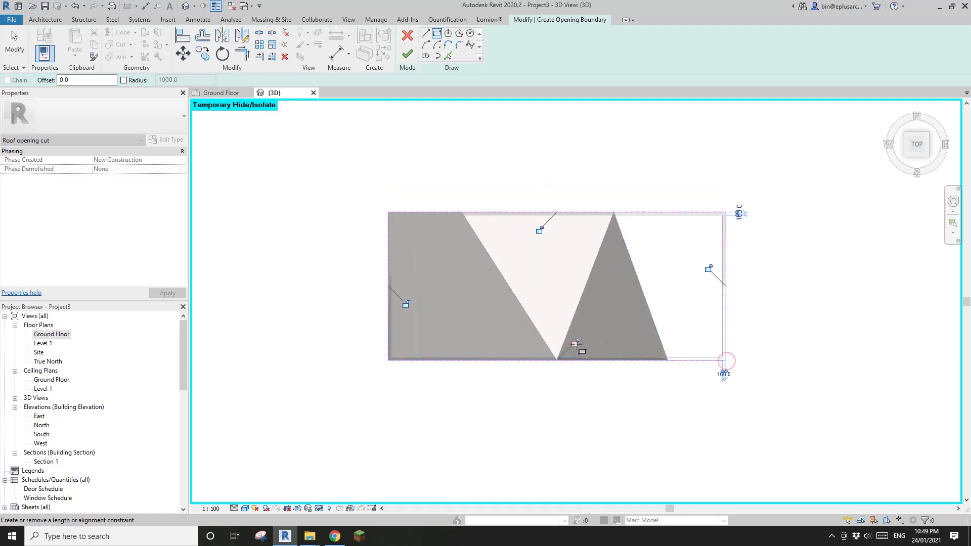
click(540, 231)
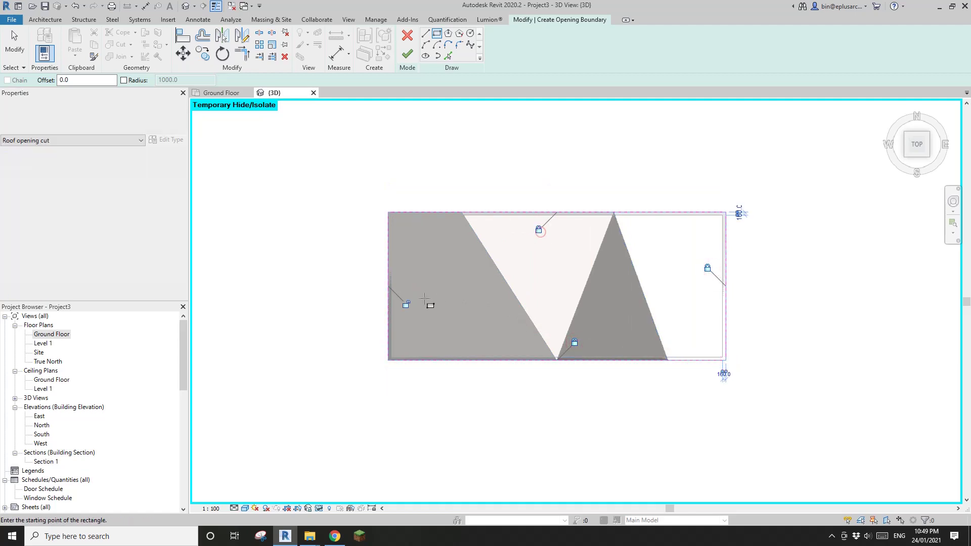
click(406, 304)
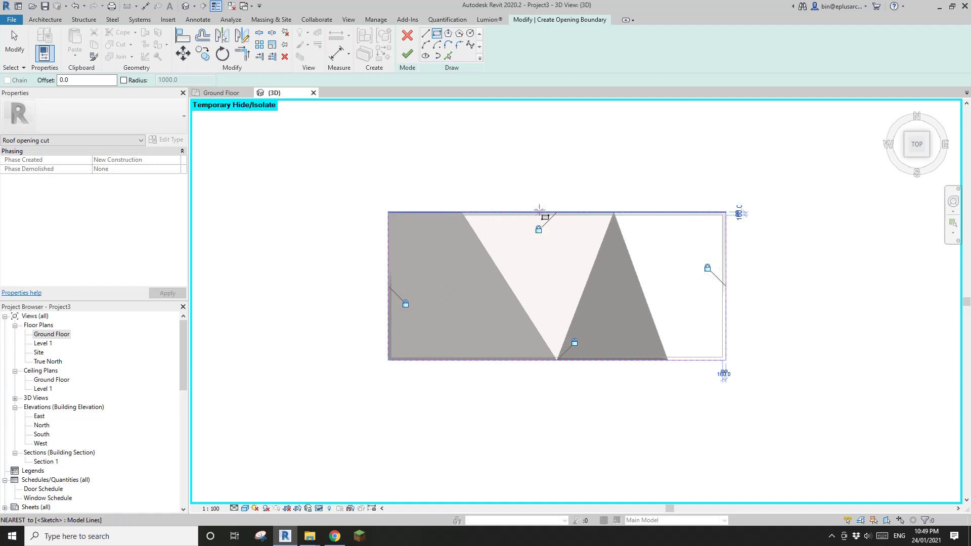
- Sketch a second rectangle along the inner faces of the walls and try to finish the opening with both loops
scroll(612, 261, up, 2)
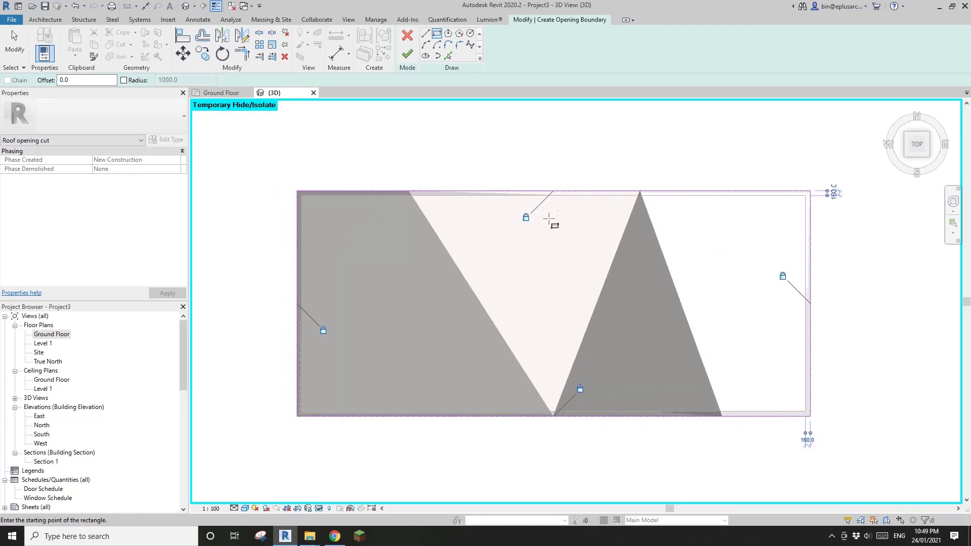
mouse_move(620, 289)
middle_down()
mouse_move(639, 247)
mouse_move(625, 254)
middle_up()
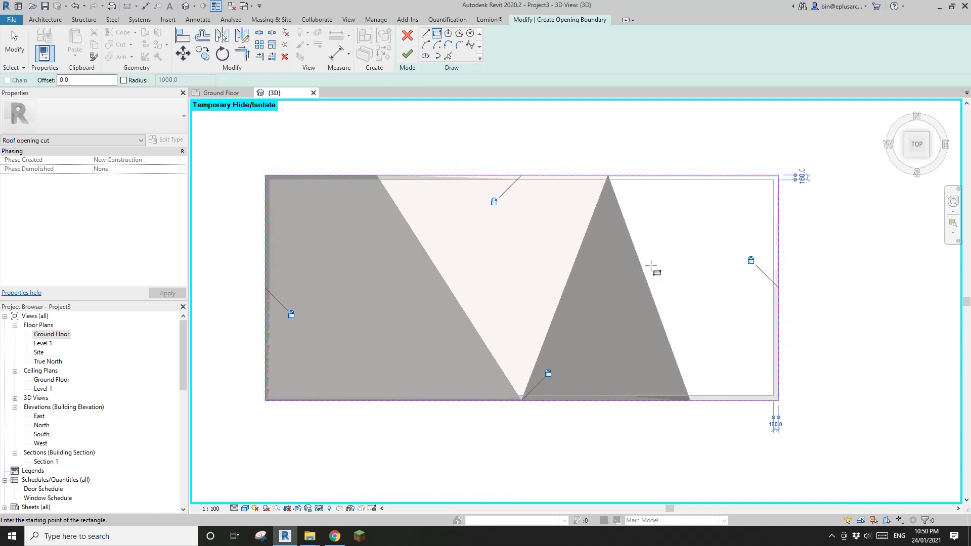
click(773, 180)
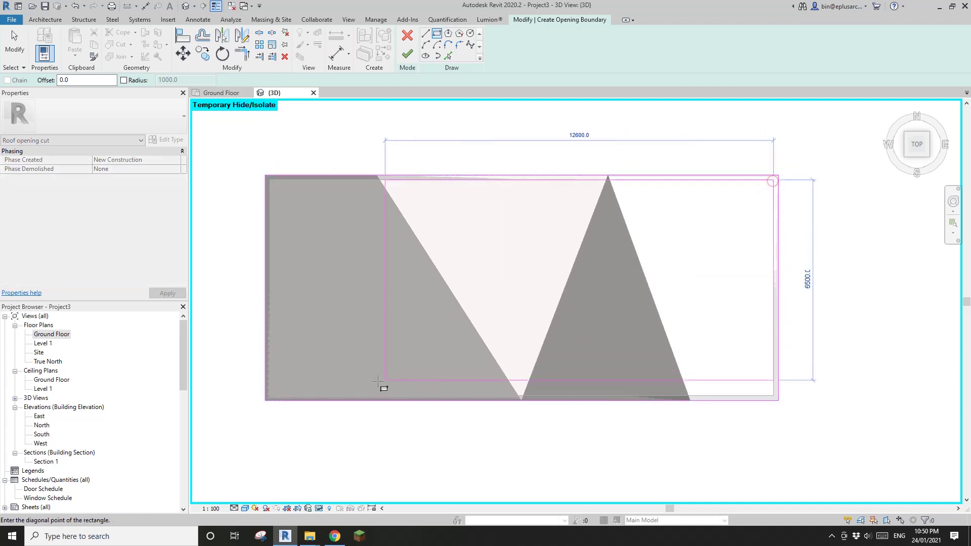
click(270, 396)
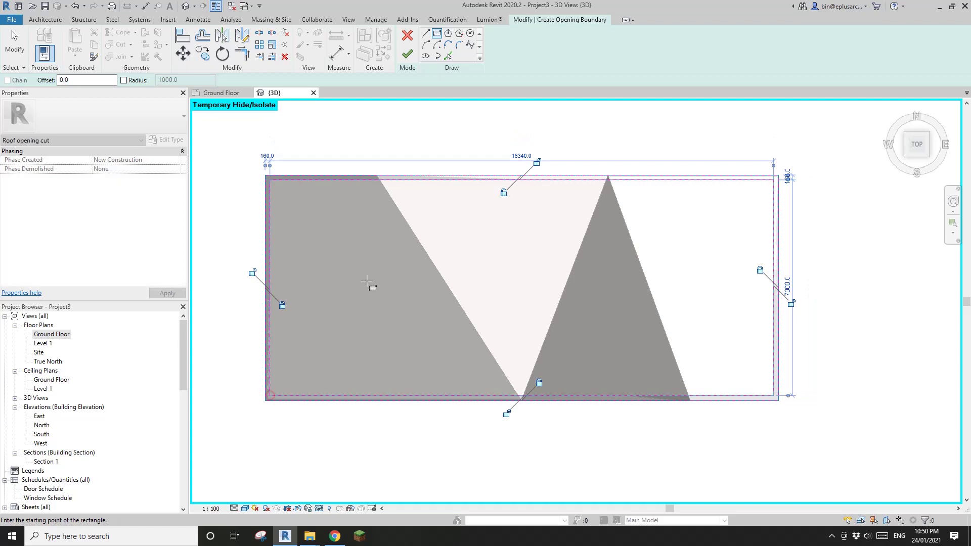
click(408, 54)
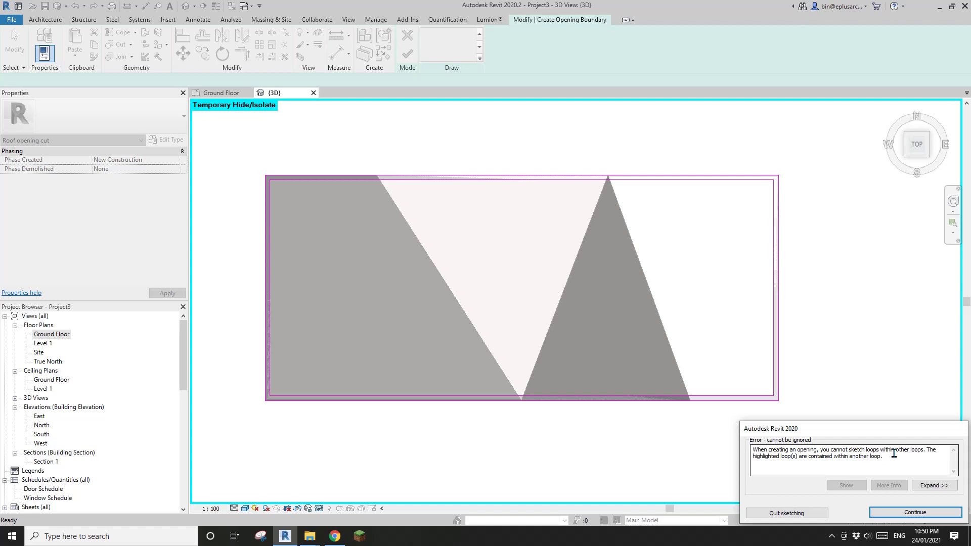
click(915, 513)
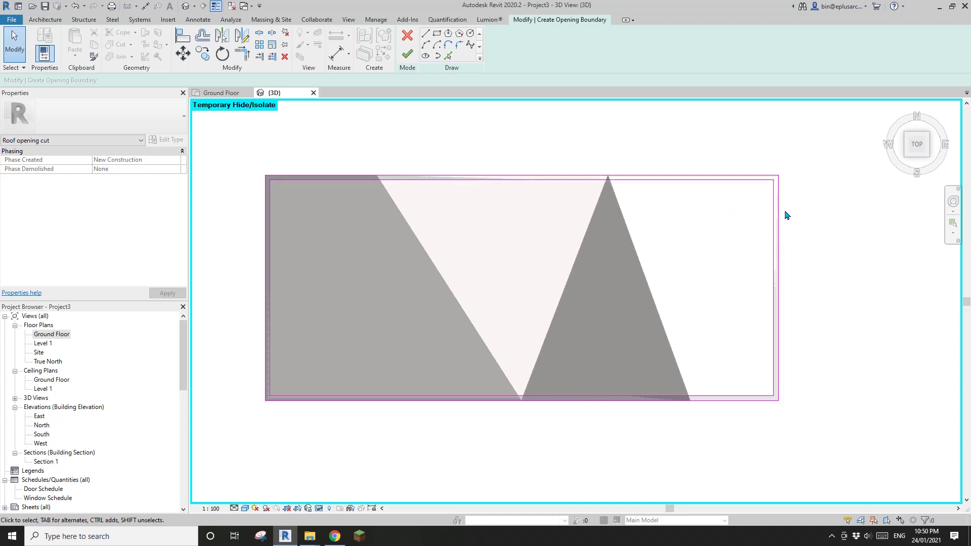
- Remove the inner rectangle and offset a copy of the outer opening boundary 60 mm inward
middle_drag(787, 215, 752, 211)
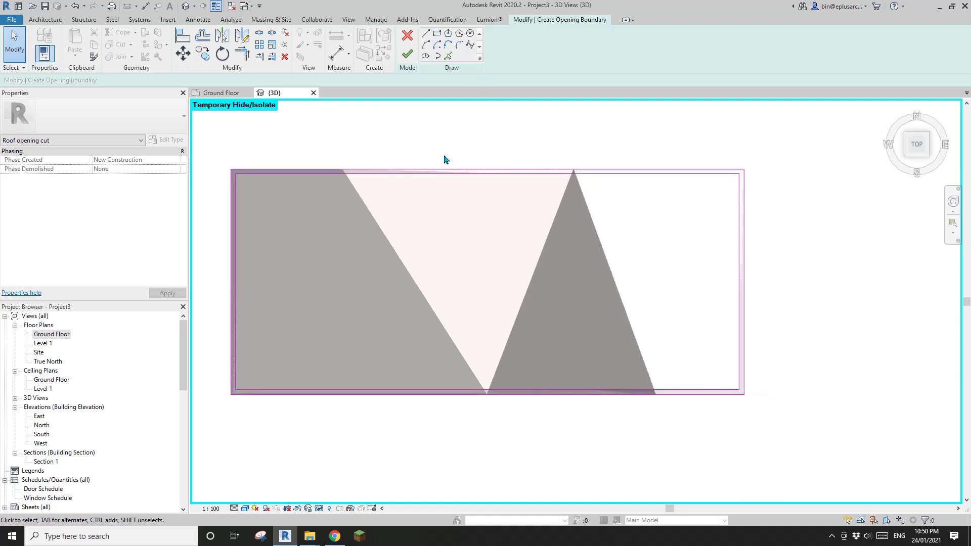
middle_drag(418, 202, 505, 198)
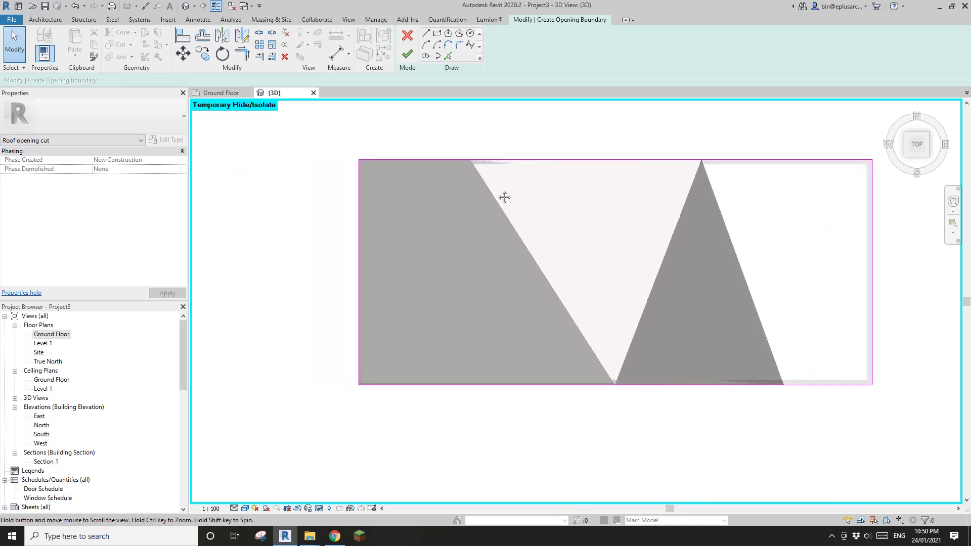
key(o)
key(f)
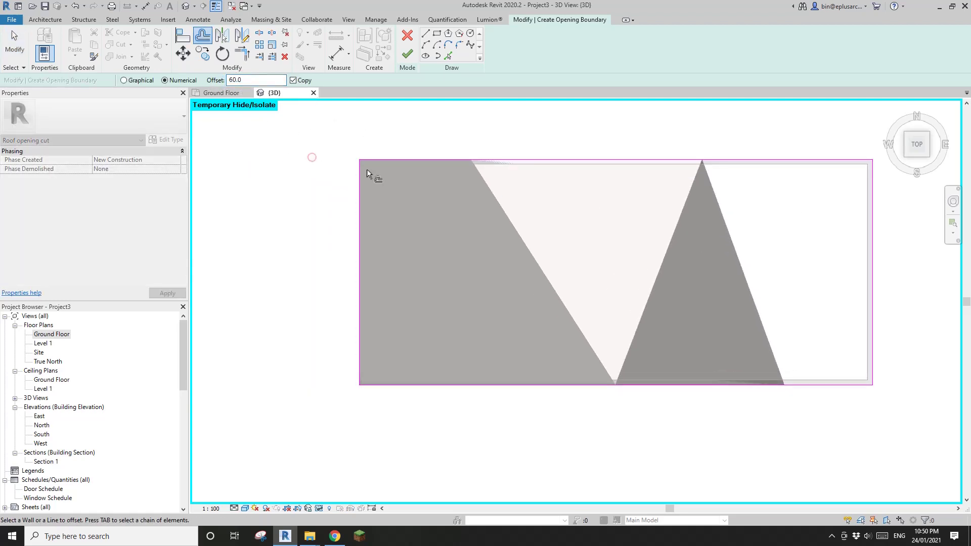
middle_drag(391, 182, 415, 204)
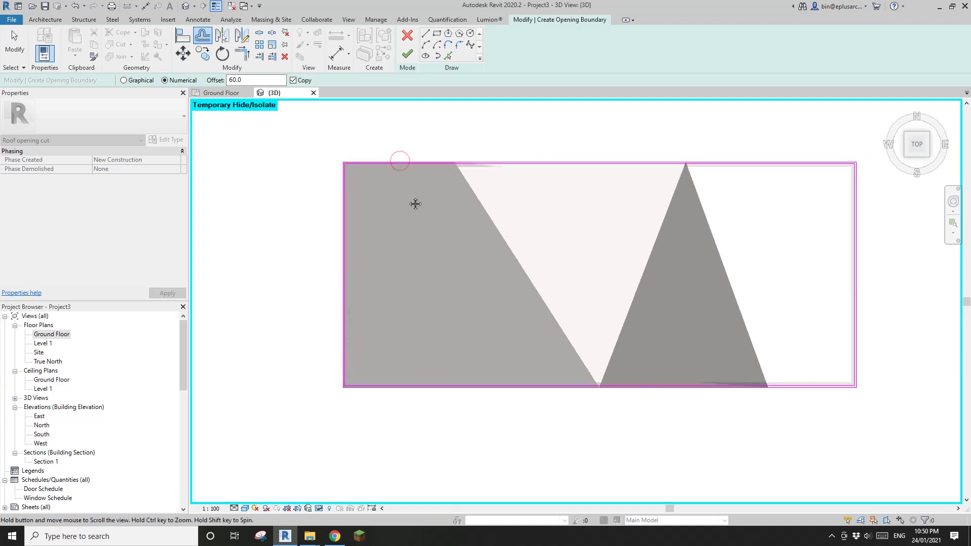
- Check the offset with an aligned dimension between the outer boundary and its inner copy at the northwest corner
scroll(324, 168, down, 4)
key(d)
key(i)
scroll(414, 170, down, 2)
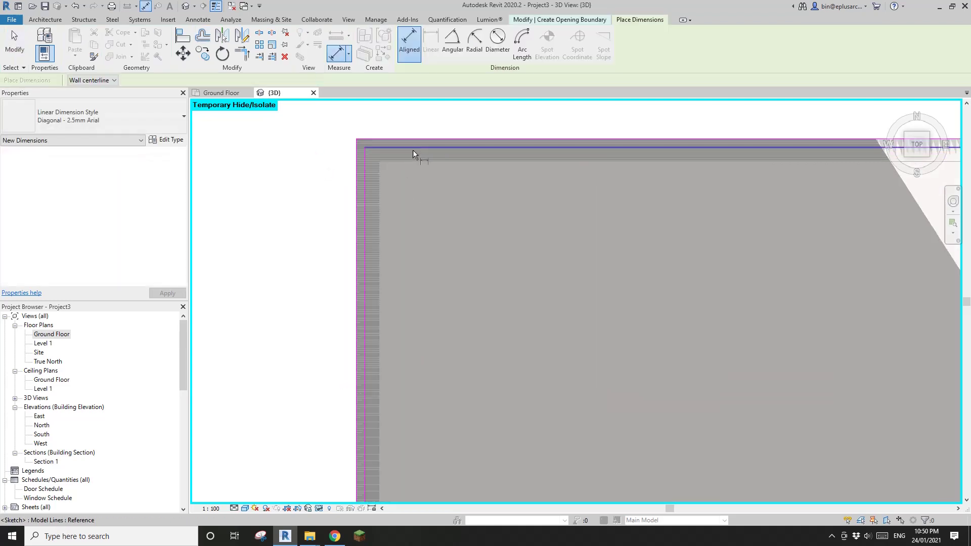
click(415, 147)
click(417, 140)
click(285, 148)
scroll(304, 182, down, 2)
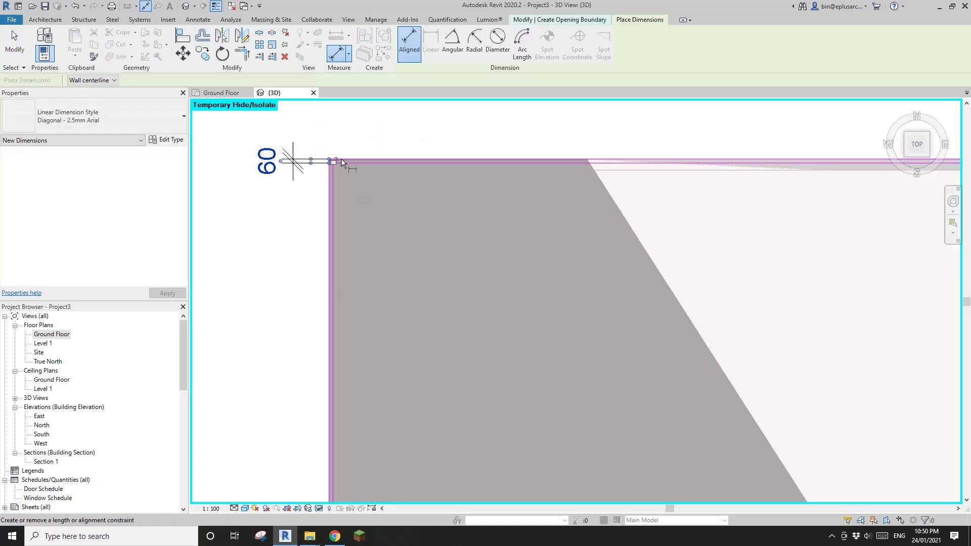
middle_drag(362, 191, 417, 143)
scroll(425, 156, down, 1)
scroll(463, 319, down, 1)
middle_drag(453, 483, 440, 336)
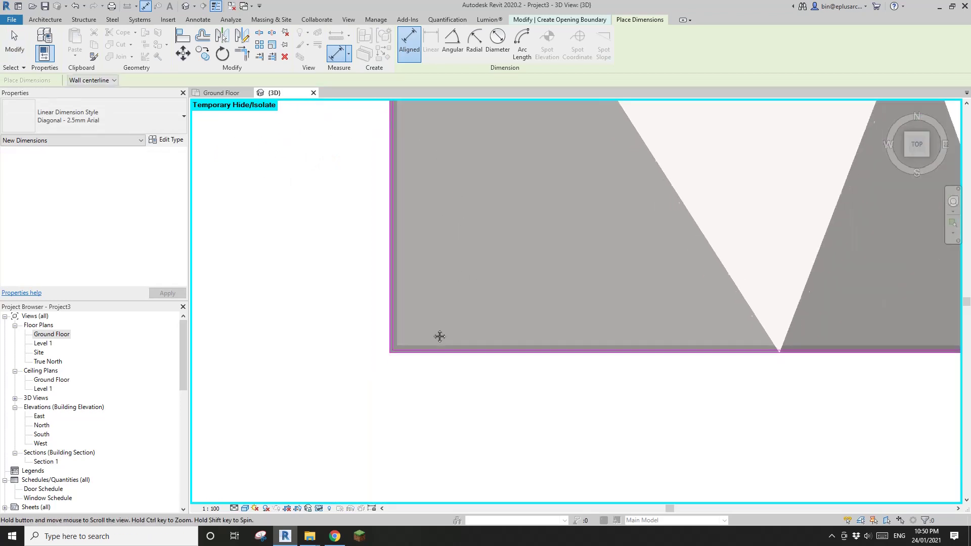
- Check the spacing between the outer opening boundary and its inner copy with aligned dimensions at the southwest and southeast corners
scroll(399, 342, up, 4)
scroll(377, 331, down, 3)
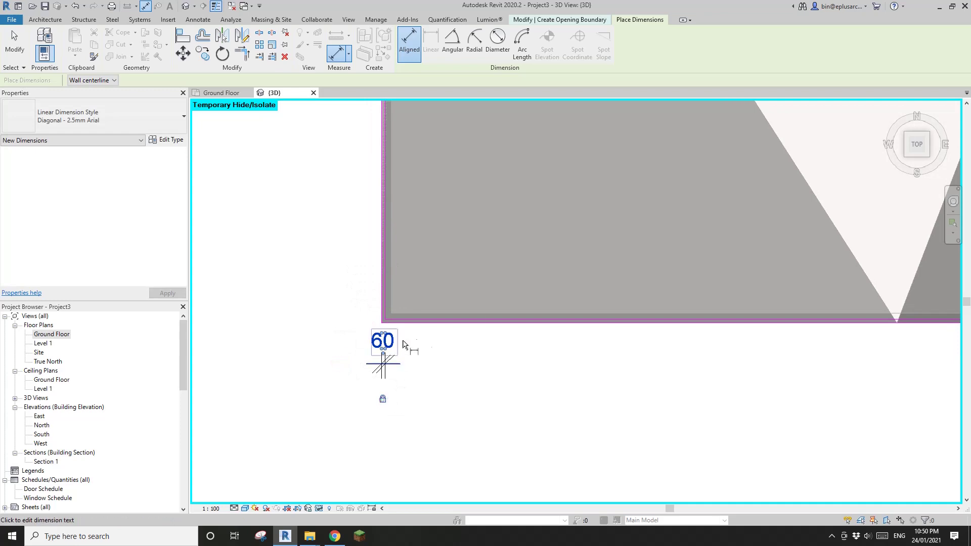
scroll(408, 345, down, 2)
middle_drag(672, 337, 351, 325)
scroll(652, 325, up, 3)
click(682, 310)
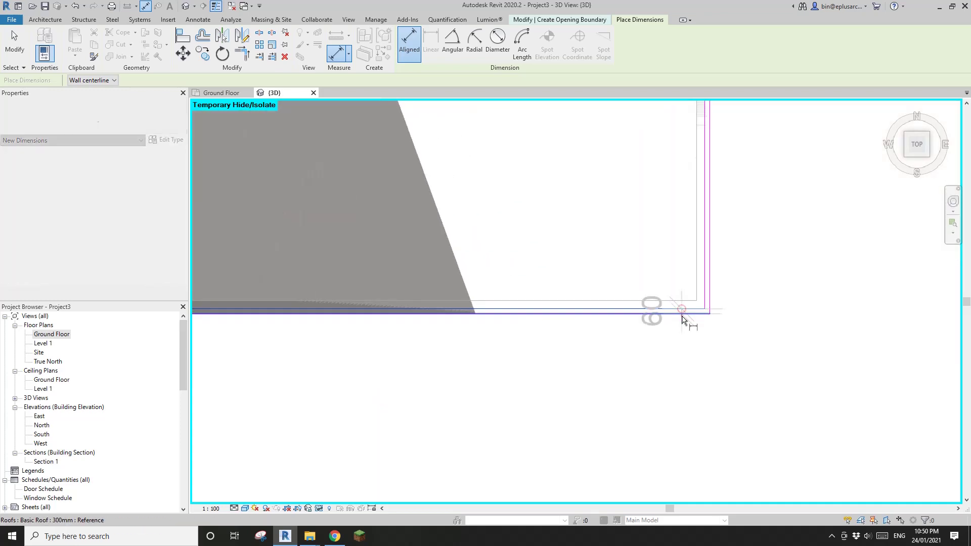
click(683, 316)
middle_drag(683, 316, 573, 332)
click(694, 343)
click(742, 329)
scroll(676, 330, down, 3)
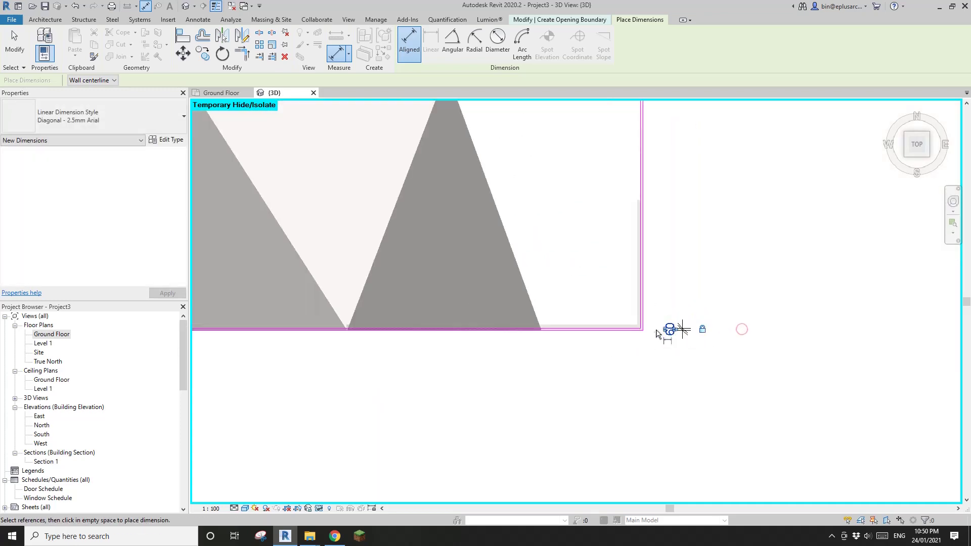
- Trim the outer east line to the inner north line at the northeast corner, leaving a short segment that joins both loops
scroll(597, 167, up, 5)
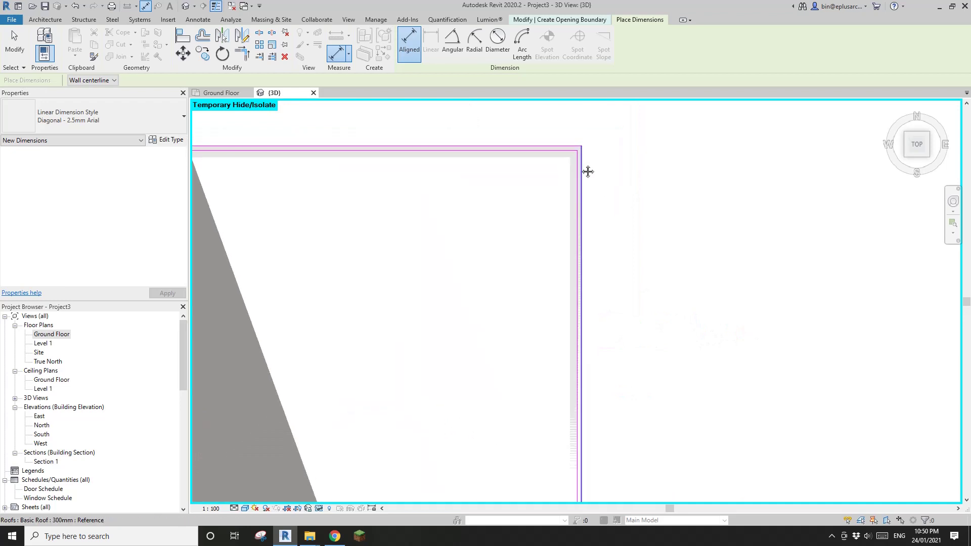
scroll(588, 172, down, 4)
scroll(627, 166, up, 2)
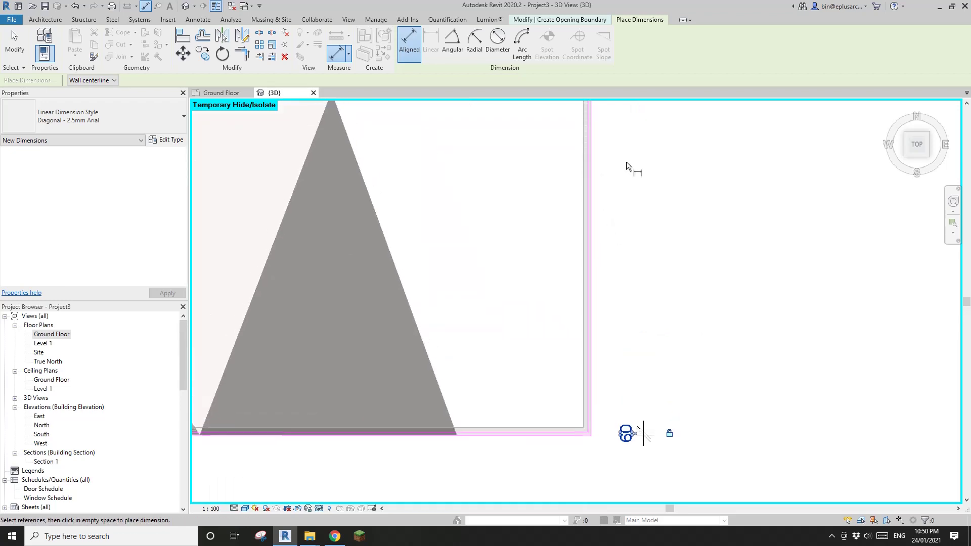
middle_drag(627, 166, 620, 201)
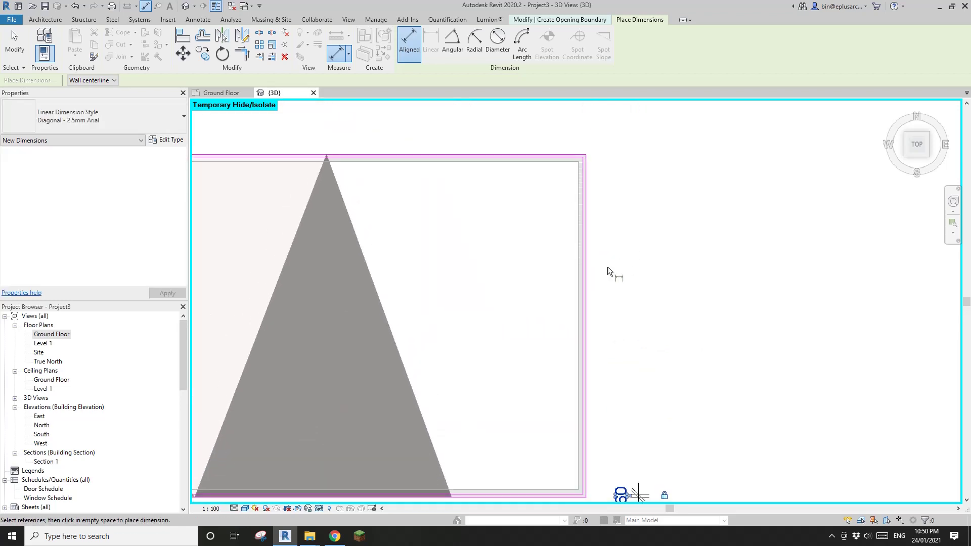
scroll(596, 161, up, 7)
key(Escape)
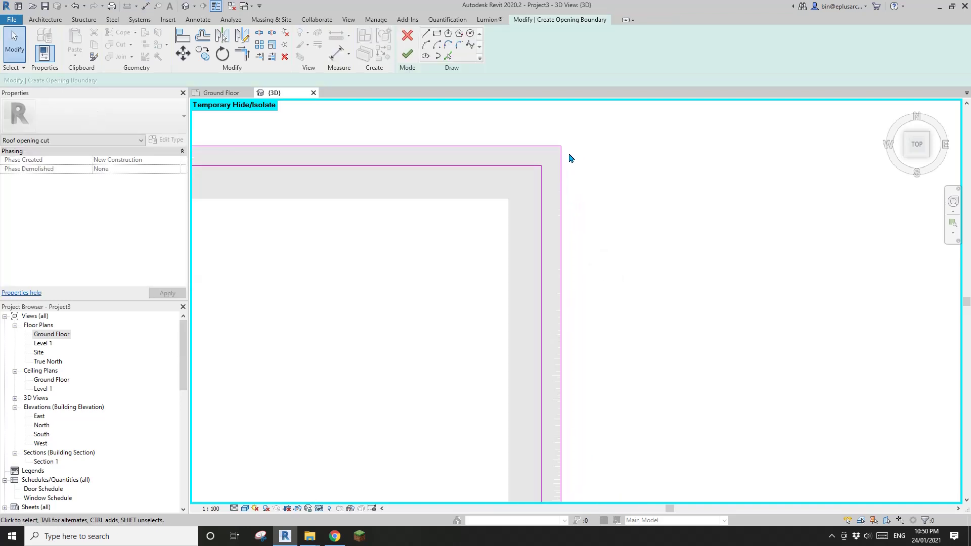
key(t)
key(r)
click(533, 167)
scroll(572, 174, down, 7)
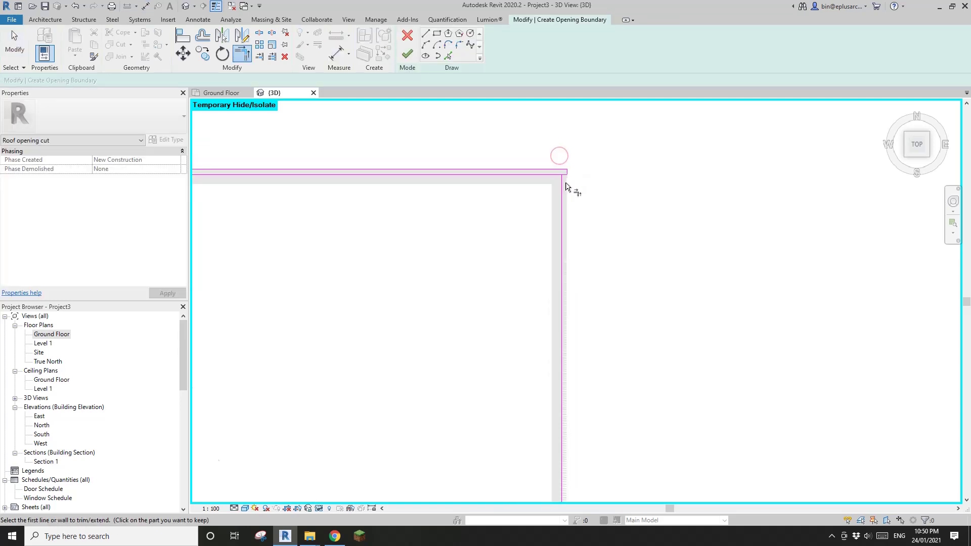
- Pick the roof's outer east edge, trim it to the inner south line at the southeast corner, and remove the inner east line
middle_drag(577, 405, 598, 180)
scroll(598, 180, down, 1)
middle_drag(609, 429, 596, 347)
scroll(585, 347, up, 7)
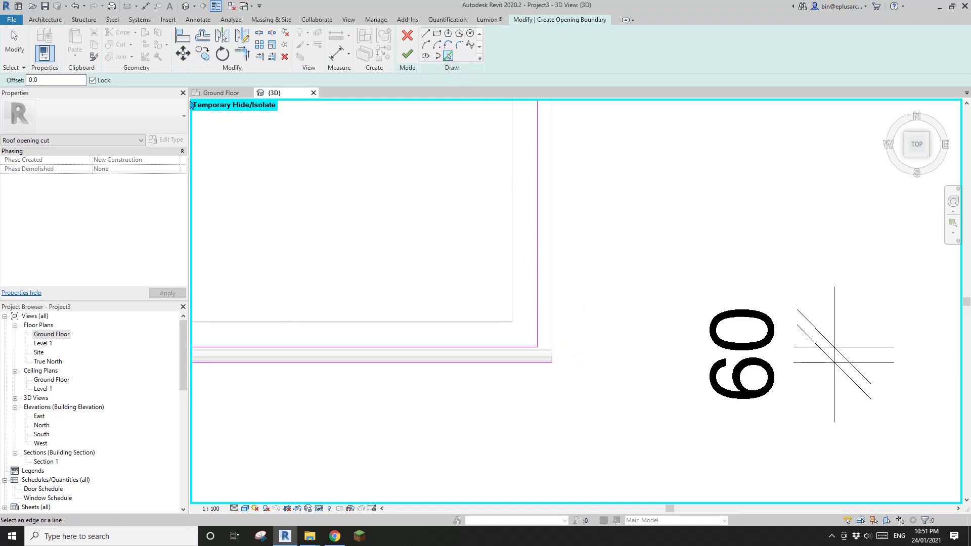
click(555, 339)
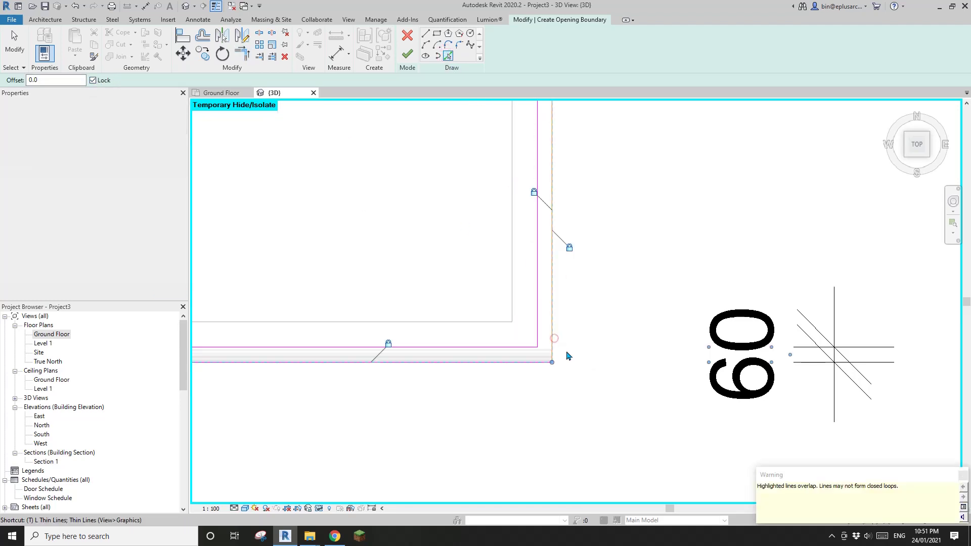
key(t)
key(r)
click(532, 348)
click(550, 353)
key(Escape)
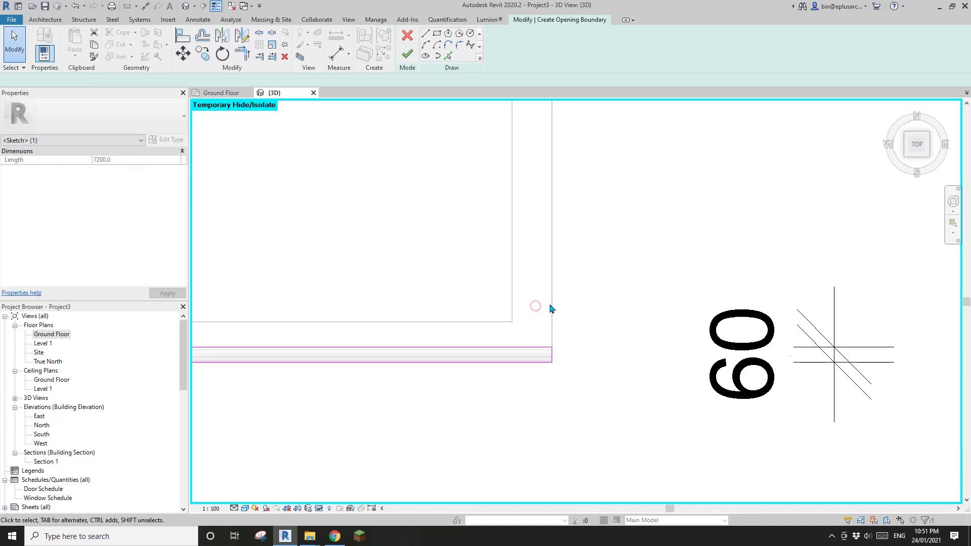
- Finish the vertical opening with the single U-shaped boundary along the roof's north, west and south edges
scroll(548, 306, down, 4)
mouse_move(569, 304)
middle_down()
mouse_move(612, 323)
mouse_move(605, 348)
mouse_move(632, 347)
middle_up()
scroll(622, 347, down, 2)
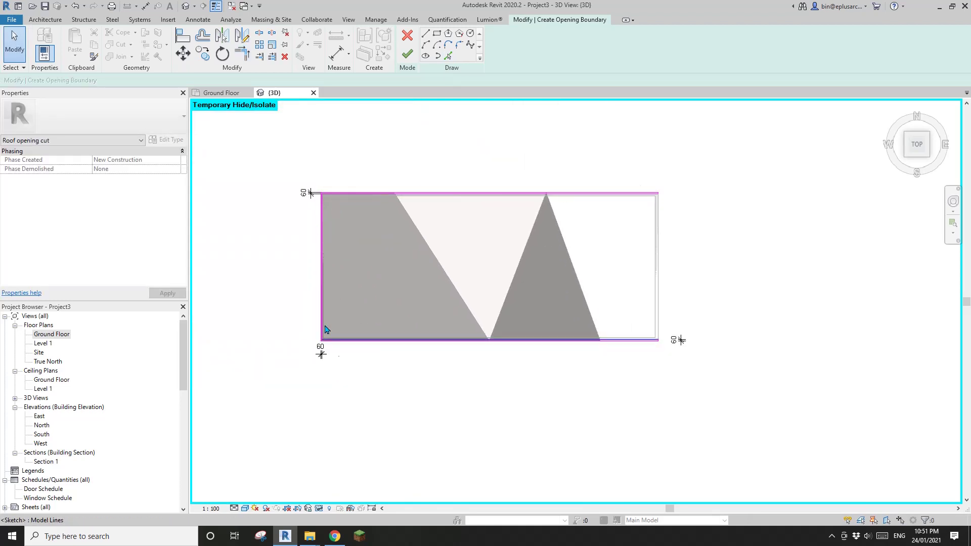
scroll(661, 279, up, 5)
scroll(648, 280, down, 1)
middle_drag(631, 281, 597, 284)
middle_drag(610, 248, 580, 263)
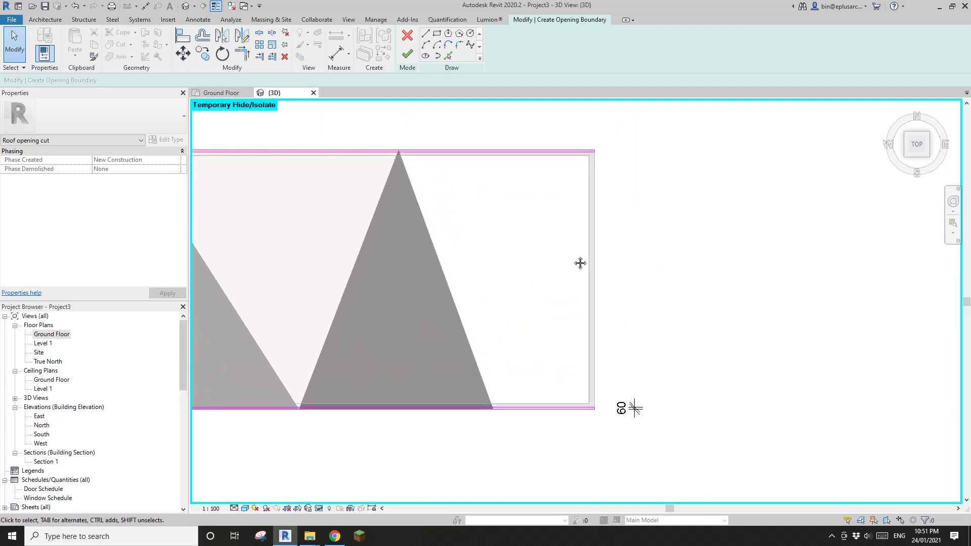
click(407, 58)
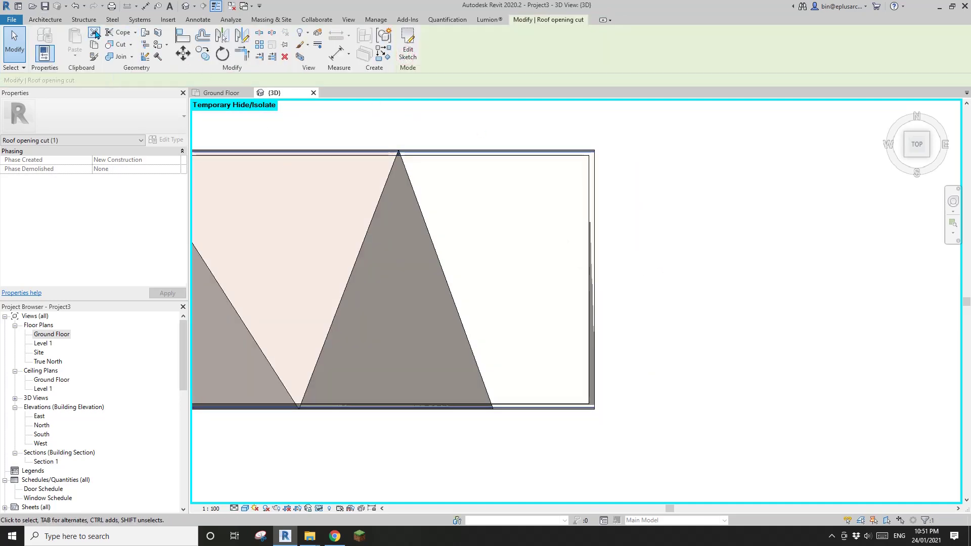
- Start a second vertical opening in the 300mm roof and sketch a narrow rectangle along its east edge, between the north and south strips
click(45, 19)
click(680, 58)
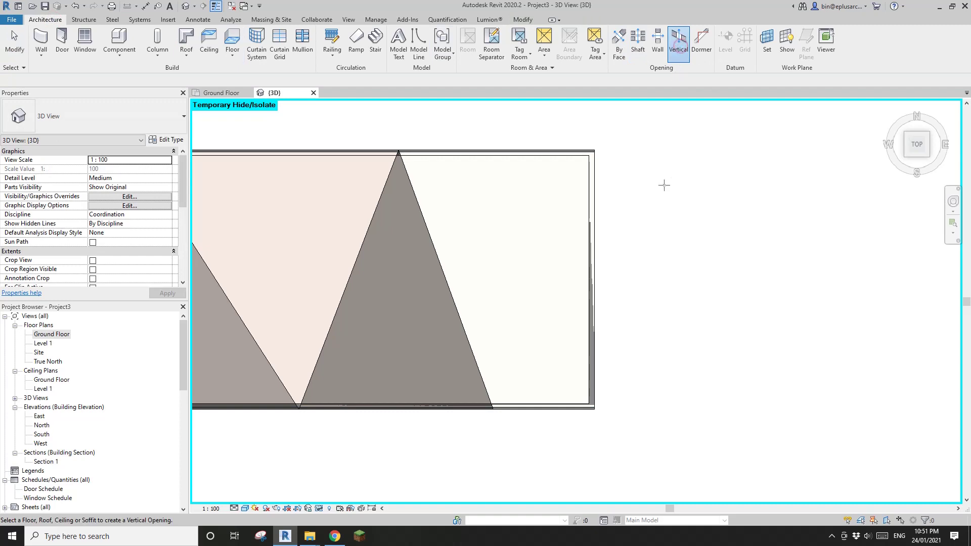
click(535, 224)
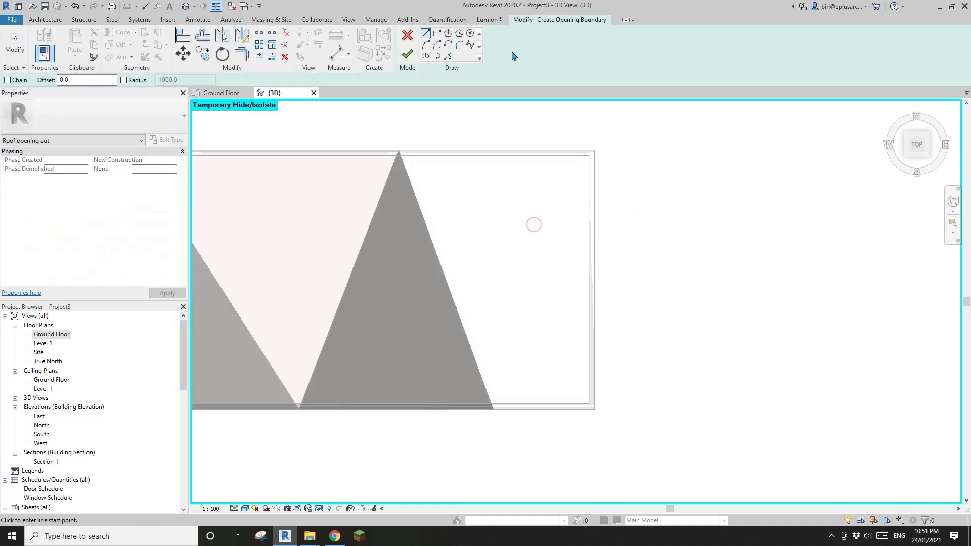
scroll(590, 154, up, 4)
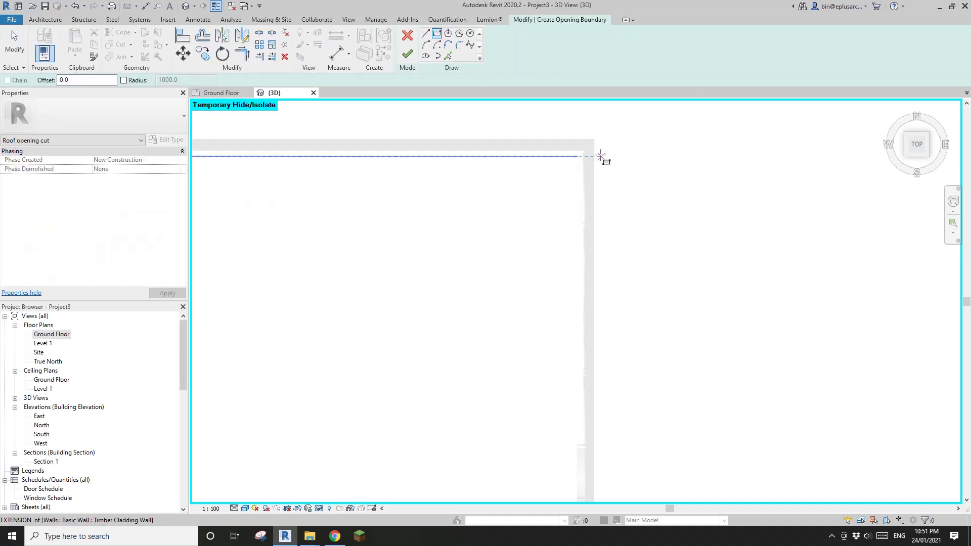
click(596, 147)
scroll(589, 230, down, 3)
middle_drag(589, 291, 575, 101)
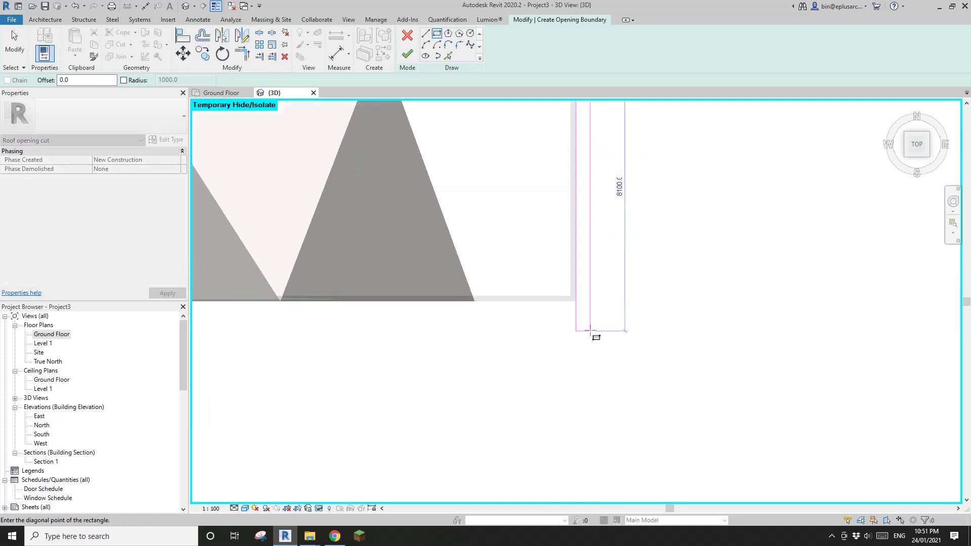
scroll(577, 302, up, 4)
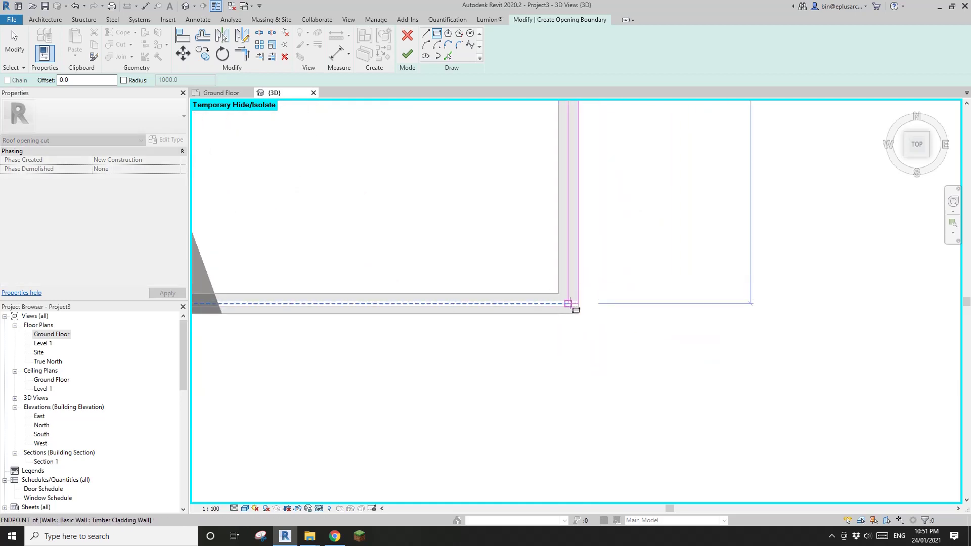
scroll(573, 310, up, 2)
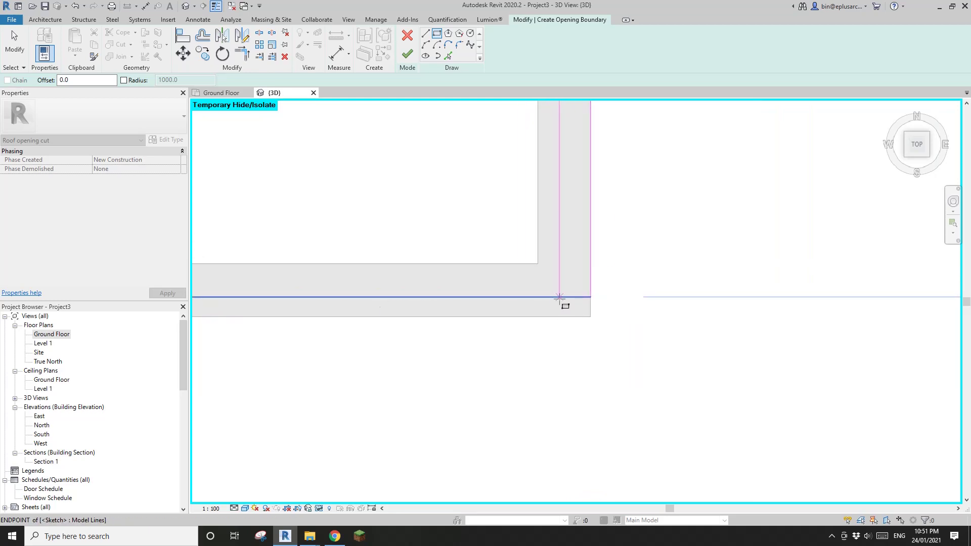
click(560, 297)
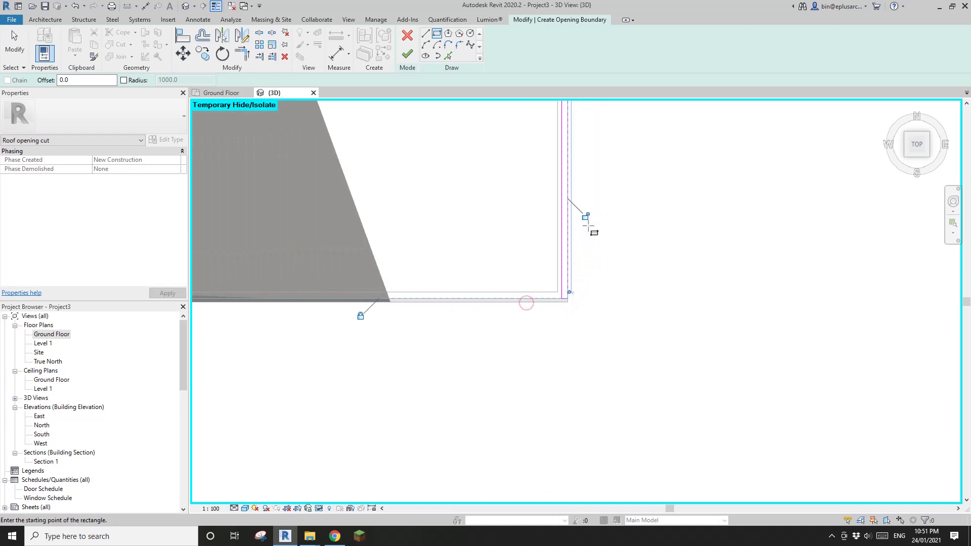
- Set the east opening rectangle's width to 60 mm by adjusting its inner line at the northeast corner
scroll(574, 226, down, 3)
middle_drag(573, 218, 573, 421)
scroll(573, 214, up, 8)
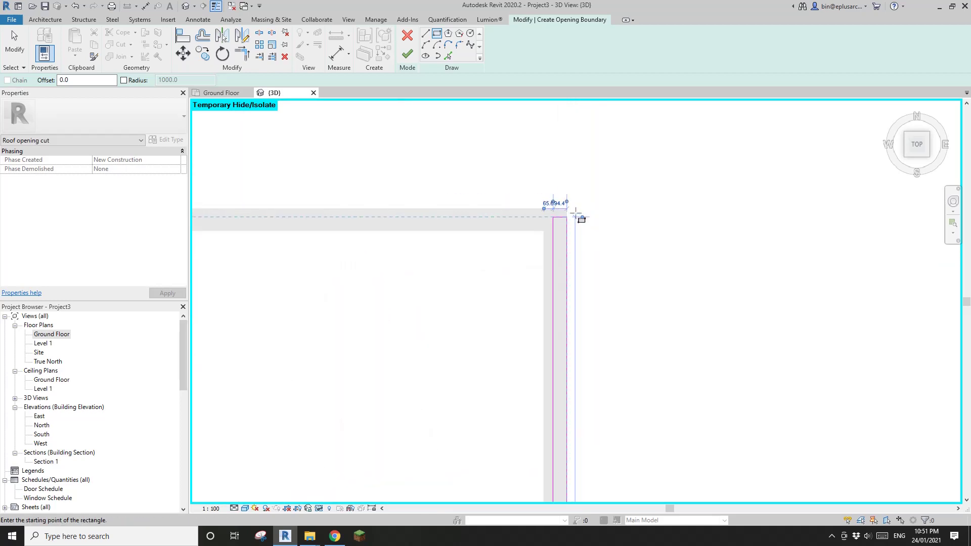
scroll(538, 228, down, 5)
middle_drag(420, 253, 704, 224)
middle_drag(398, 239, 705, 230)
scroll(527, 233, down, 5)
scroll(596, 227, up, 9)
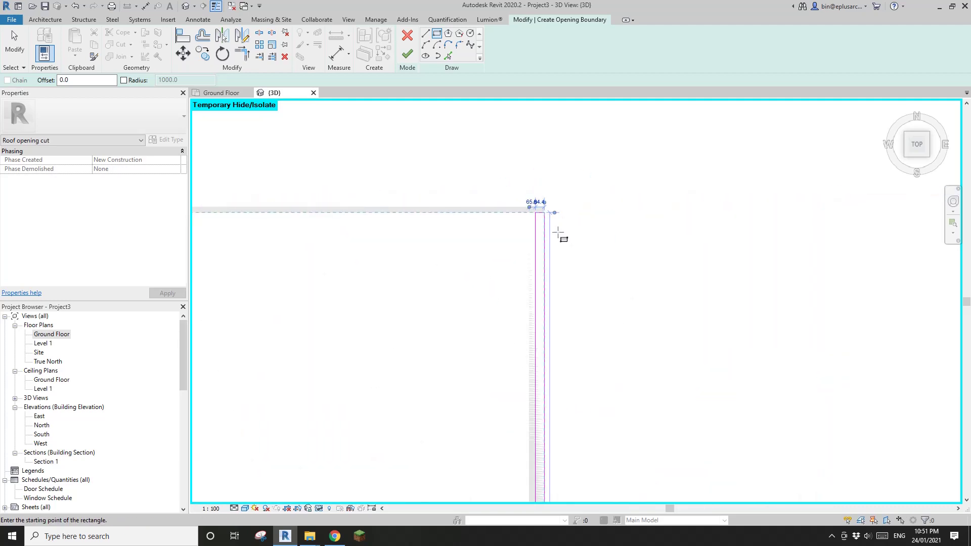
key(Escape)
click(510, 206)
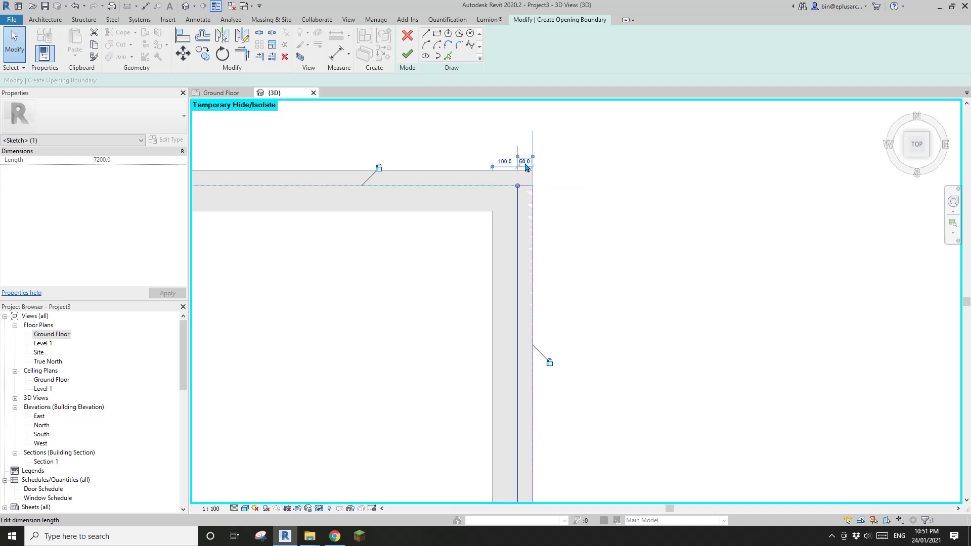
- Add an aligned dimension across the width of the east opening rectangle and lock it
key(d)
key(i)
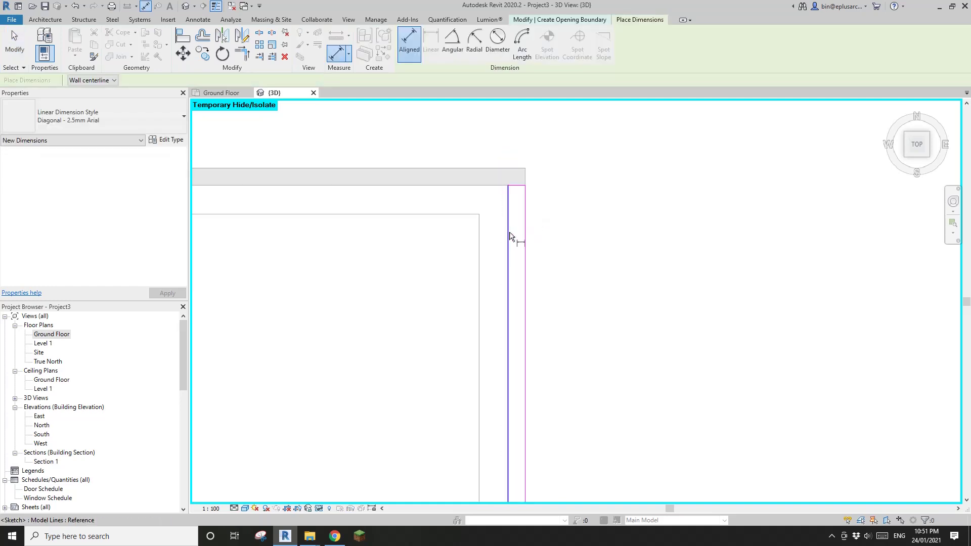
middle_drag(550, 207, 615, 230)
click(566, 234)
key(Escape)
key(Escape)
click(524, 235)
click(518, 318)
- Finish the second vertical opening along the roof's east edge and check the roof outline in the top view
scroll(593, 266, down, 7)
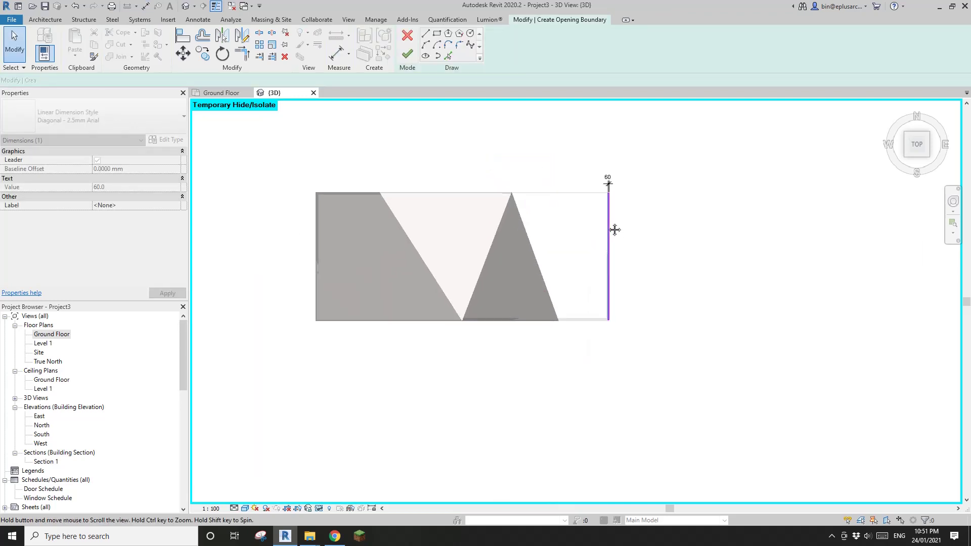
scroll(614, 180, up, 1)
click(408, 54)
scroll(597, 234, up, 2)
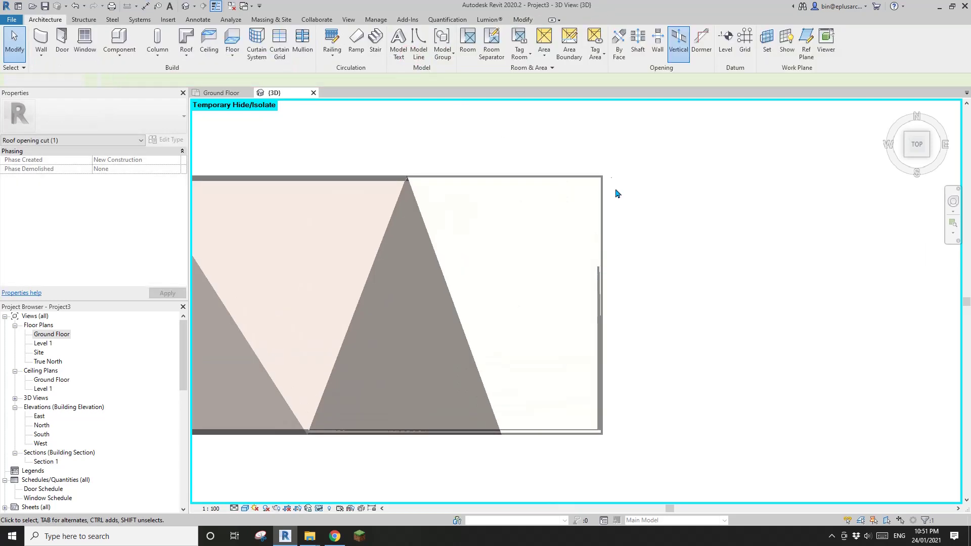
scroll(575, 243, down, 2)
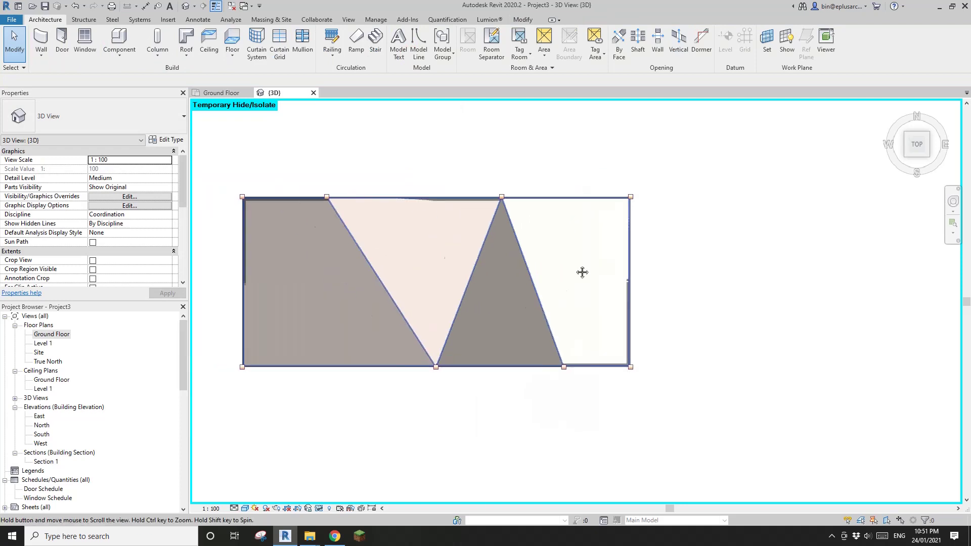
click(553, 241)
key(Escape)
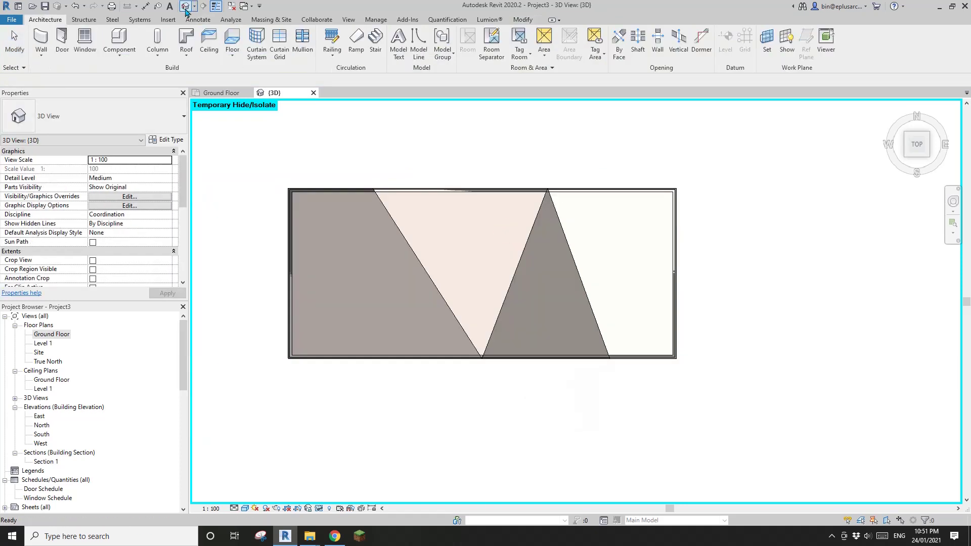
- Examine in 3D how the trimmed roof edges meet the timber cladding walls from several sides
click(511, 259)
shift+middle_drag(511, 259, 567, 301)
scroll(511, 324, up, 3)
key(Escape)
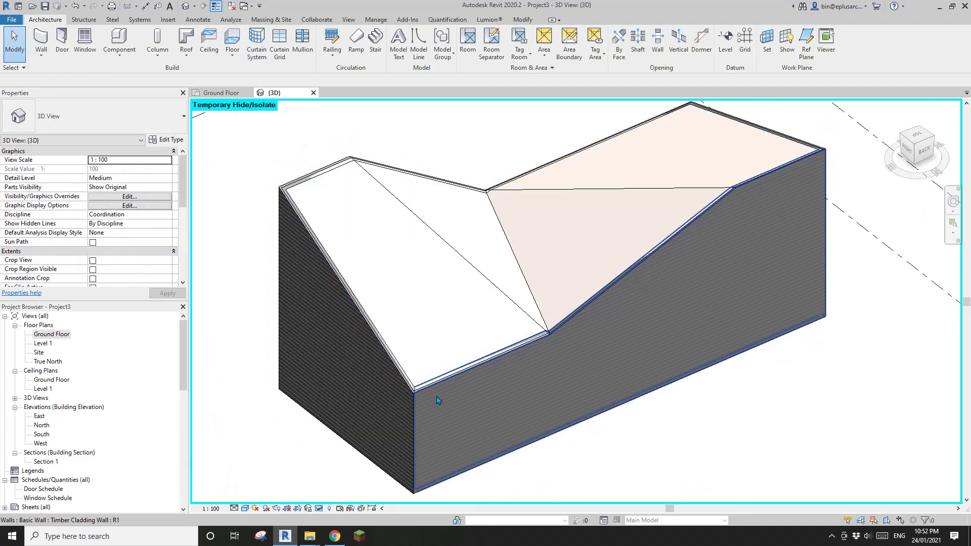
scroll(420, 389, up, 3)
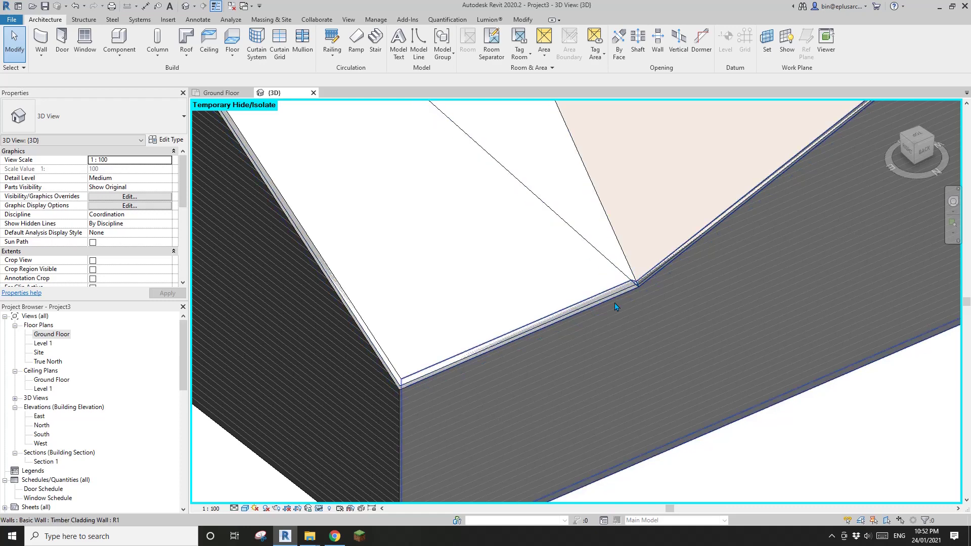
scroll(488, 321, down, 2)
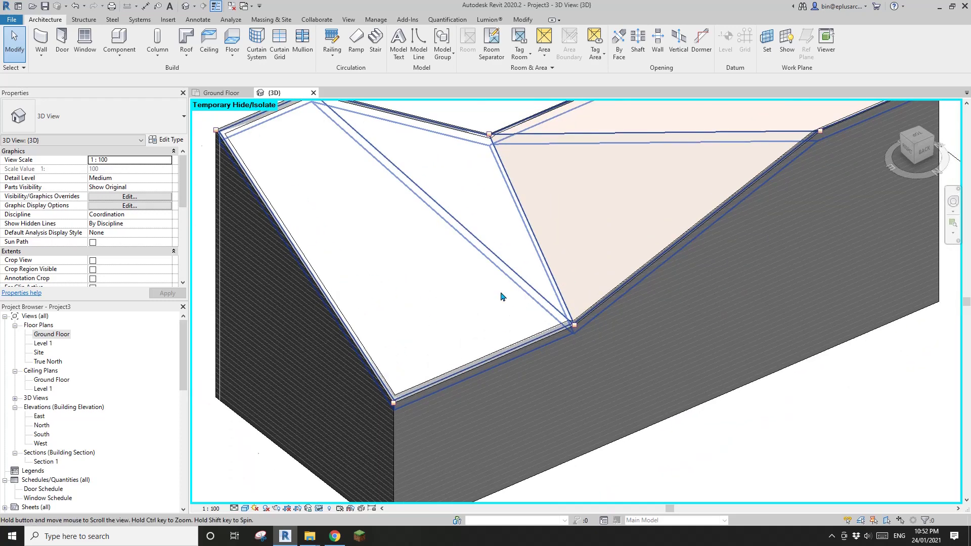
scroll(502, 297, down, 1)
mouse_move(671, 236)
shift+middle_down()
mouse_move(654, 158)
mouse_move(639, 147)
mouse_move(557, 146)
shift+middle_up()
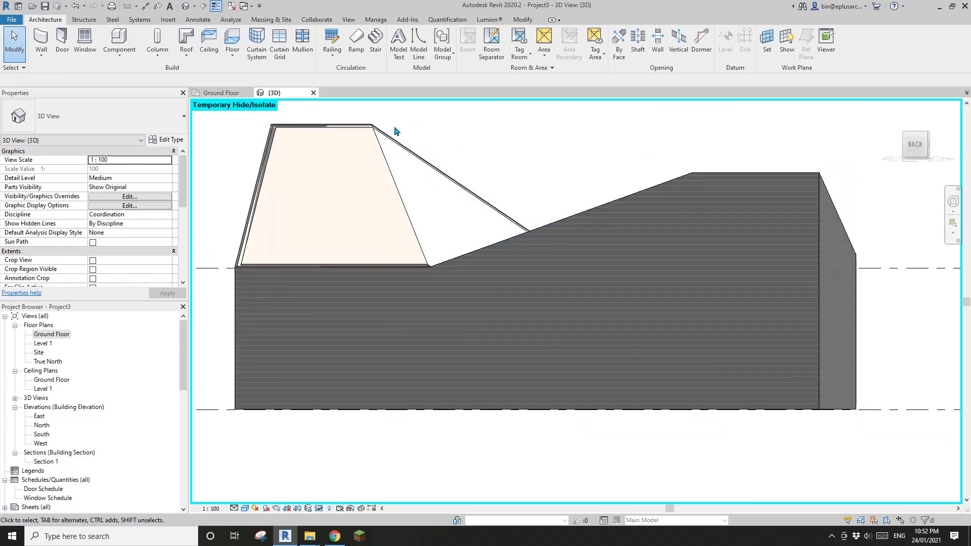
shift+middle_drag(399, 141, 408, 353)
- Create a section box around the east timber cladding wall and select the box
click(408, 353)
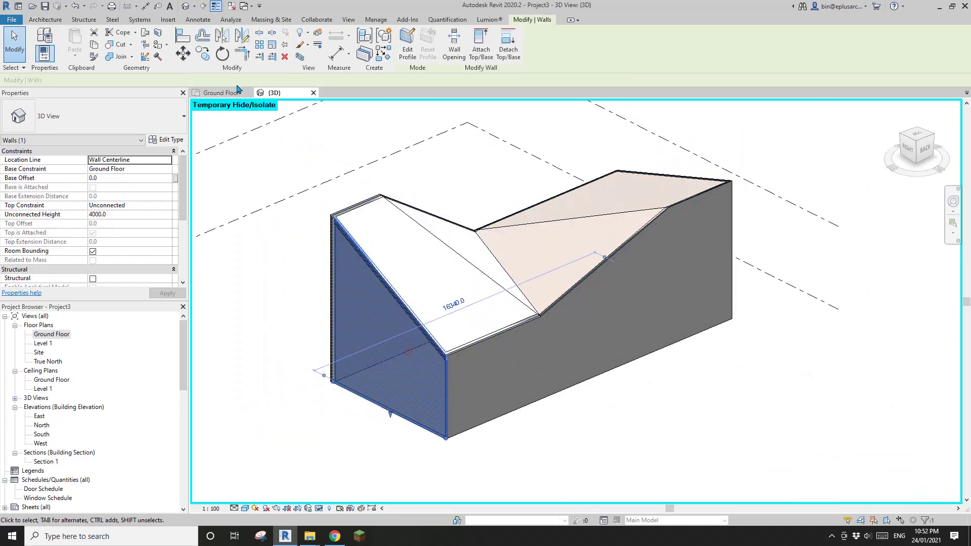
click(301, 57)
click(531, 281)
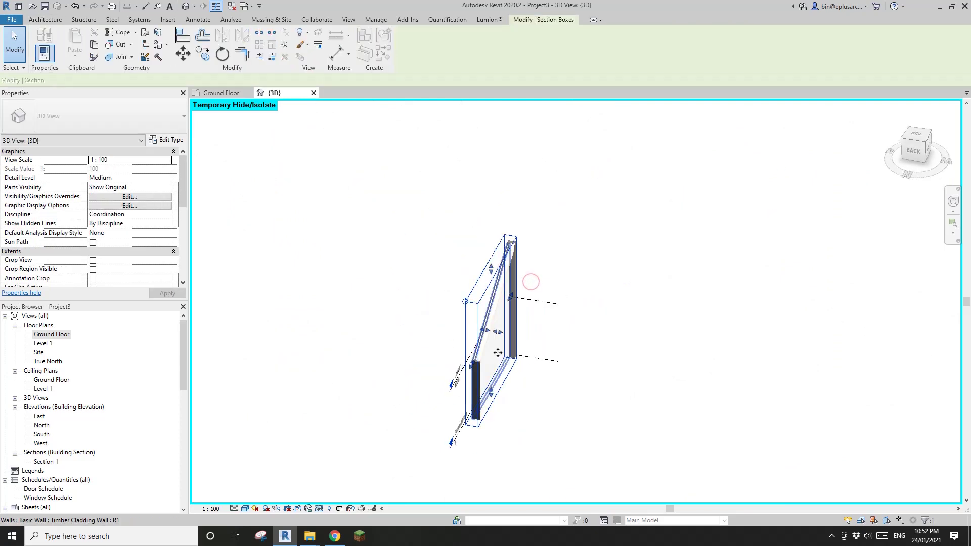
- Pull one face of the section box to adjust the cut around the east timber cladding wall, and deselect the box
scroll(497, 352, up, 2)
drag(499, 321, 535, 327)
shift+middle_drag(535, 327, 403, 290)
scroll(501, 342, up, 2)
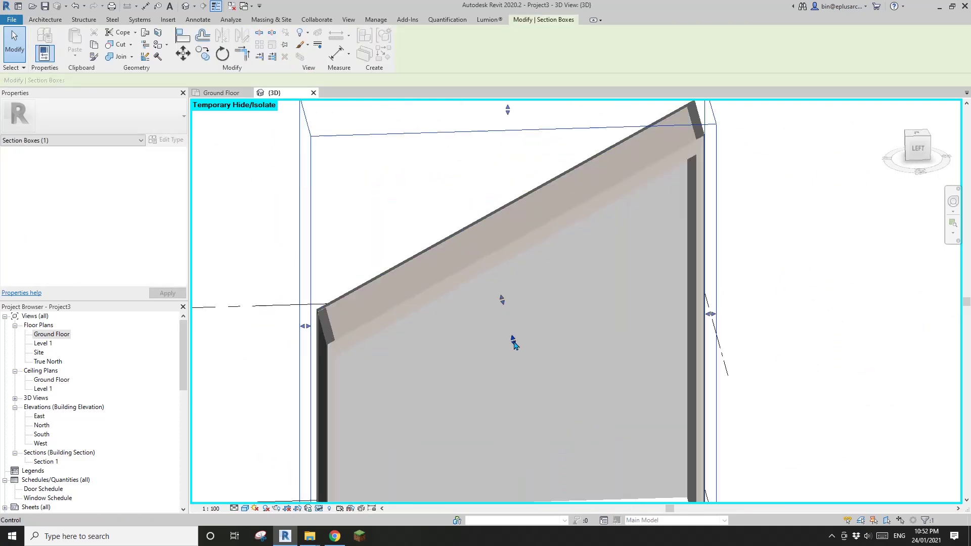
shift+middle_drag(513, 342, 416, 322)
scroll(416, 322, up, 1)
middle_drag(775, 140, 503, 263)
scroll(629, 157, up, 3)
key(Escape)
- Reset the temporary isolation so all elements inside the section box display again
click(552, 259)
key(Escape)
key(h)
key(r)
- Select the connected chain of timber cladding walls and attach their tops to the 300 mm roof
click(544, 243)
click(503, 263)
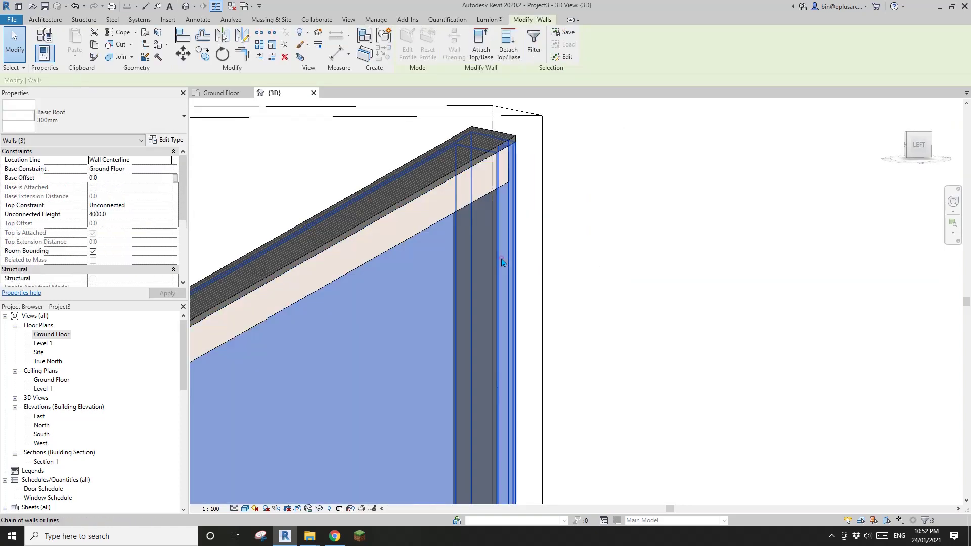
middle_drag(498, 245, 686, 237)
click(481, 49)
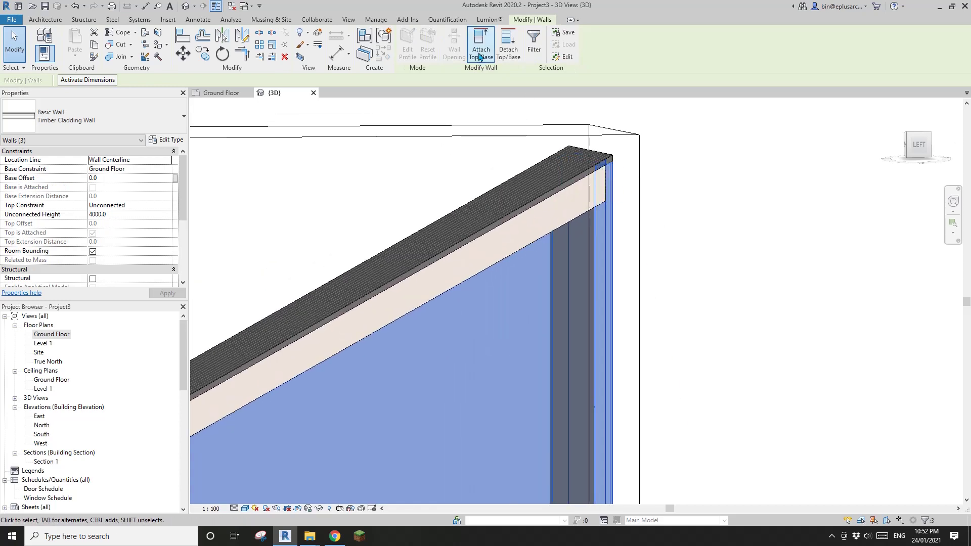
click(575, 218)
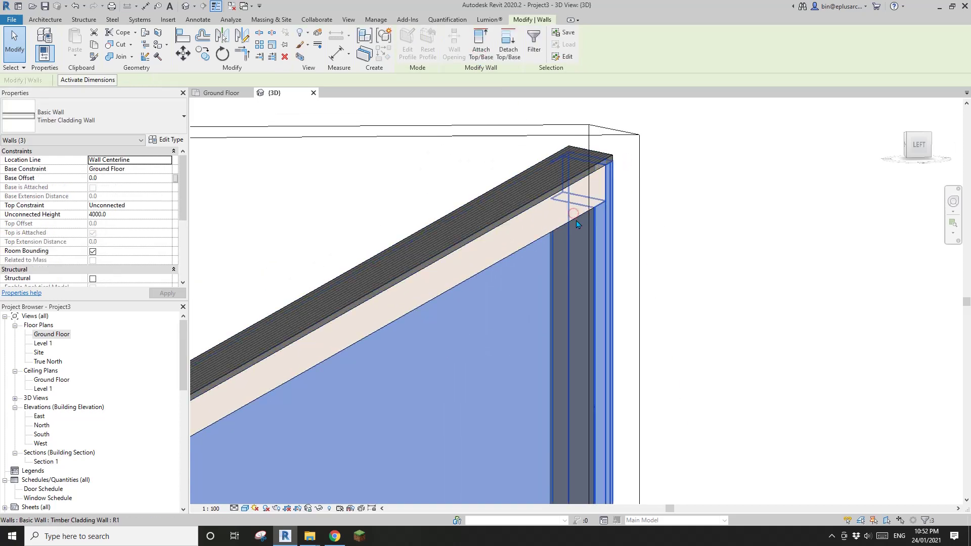
click(627, 228)
- Check the layer function and material in the 50 mm roof type's assembly, leaving the type settings as they are
shift+middle_drag(630, 233, 610, 217)
scroll(651, 241, up, 3)
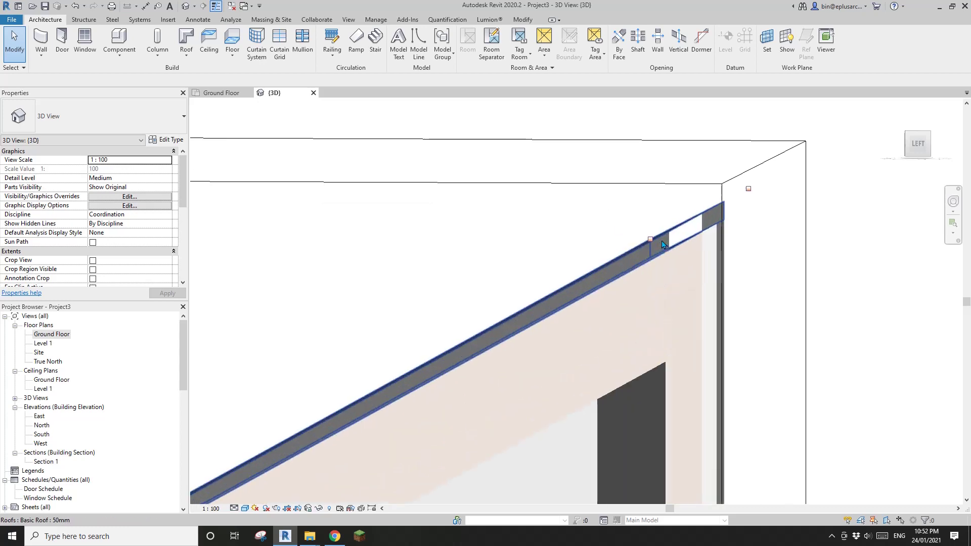
scroll(689, 236, down, 2)
shift+middle_drag(671, 241, 686, 353)
click(574, 181)
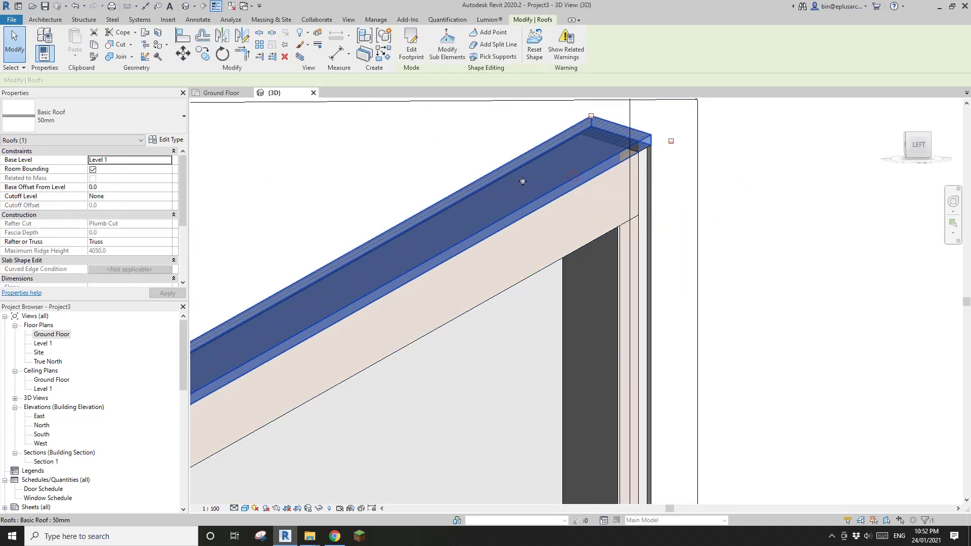
click(163, 140)
click(604, 209)
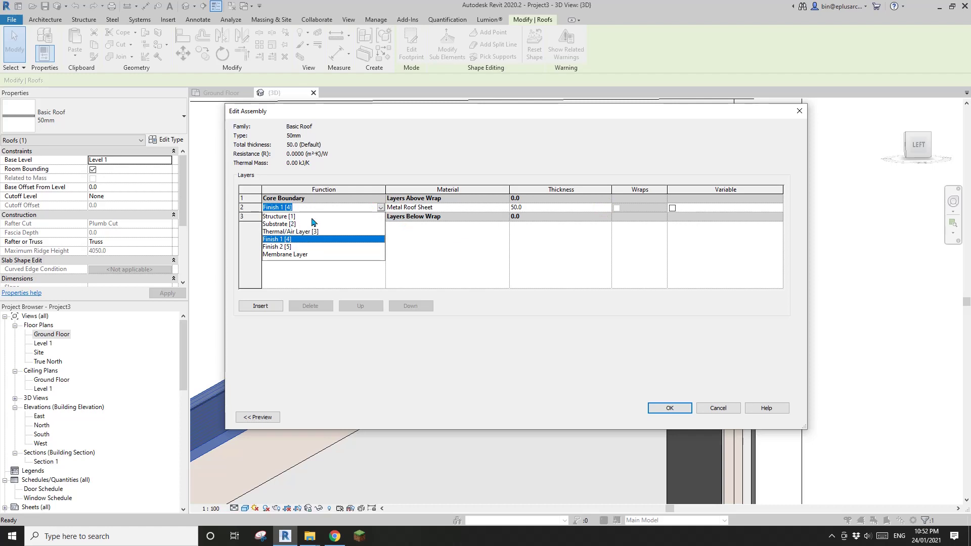
drag(565, 116, 372, 281)
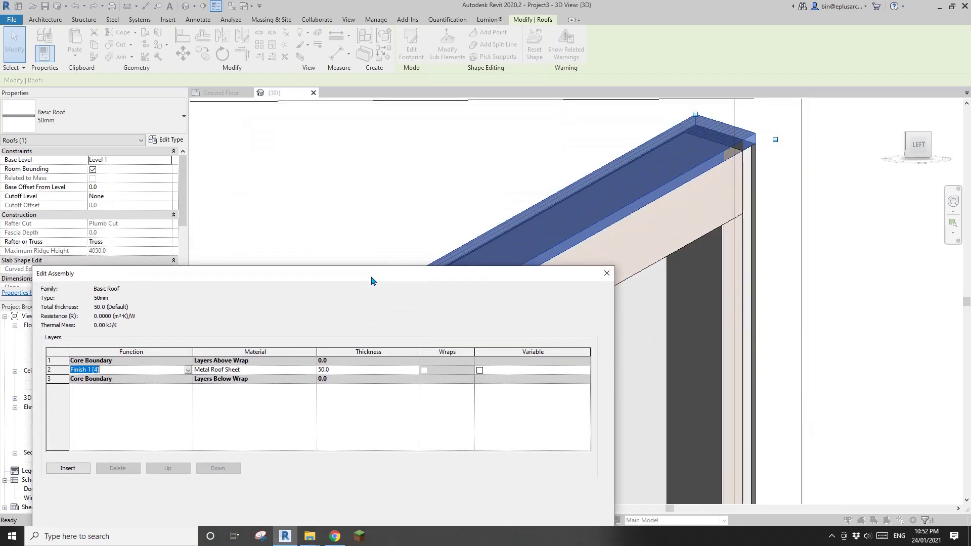
drag(372, 281, 395, 151)
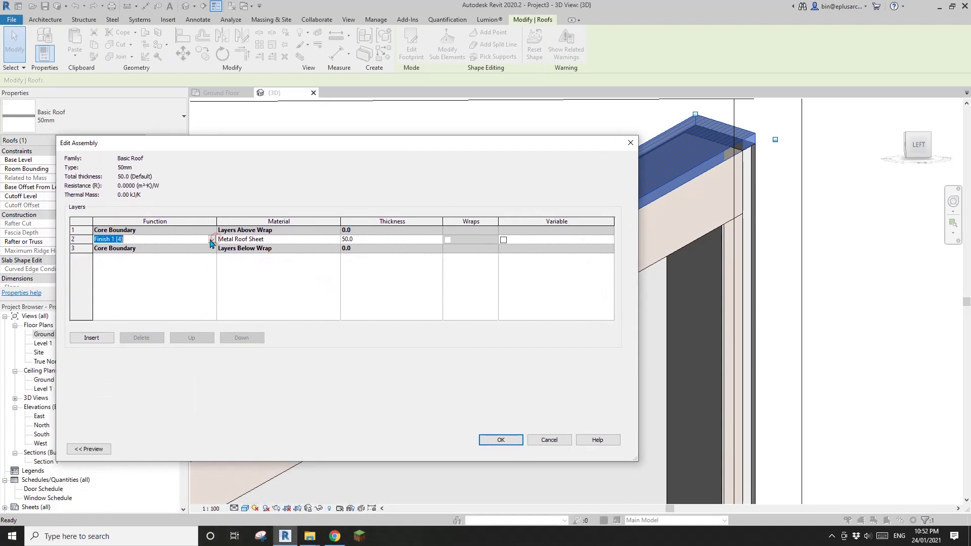
click(511, 438)
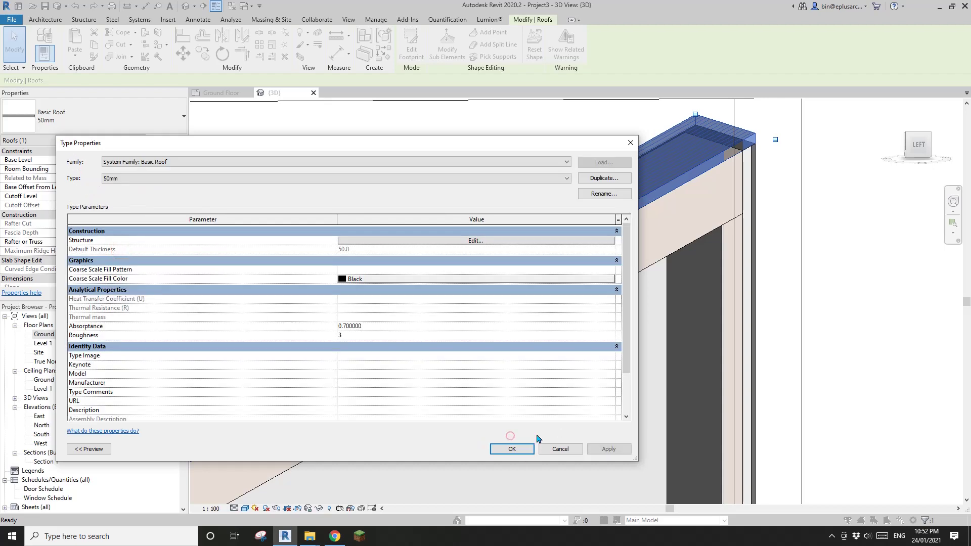
click(514, 448)
key(Escape)
- Examine in 3D how the wall layers meet the 300 mm and 50 mm roofs at the upper and lower corners
middle_drag(746, 322, 608, 274)
scroll(602, 344, down, 1)
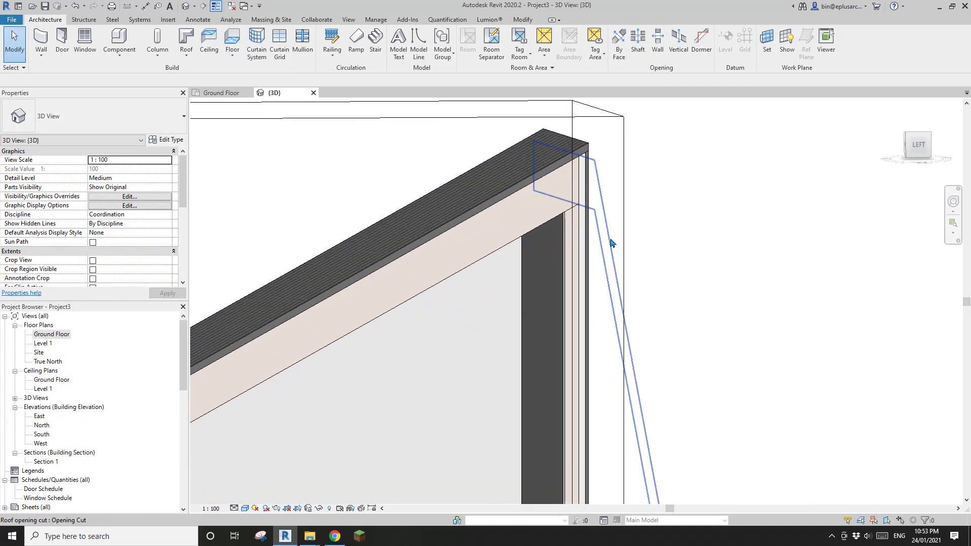
scroll(612, 244, down, 4)
middle_drag(563, 306, 514, 314)
scroll(506, 237, up, 3)
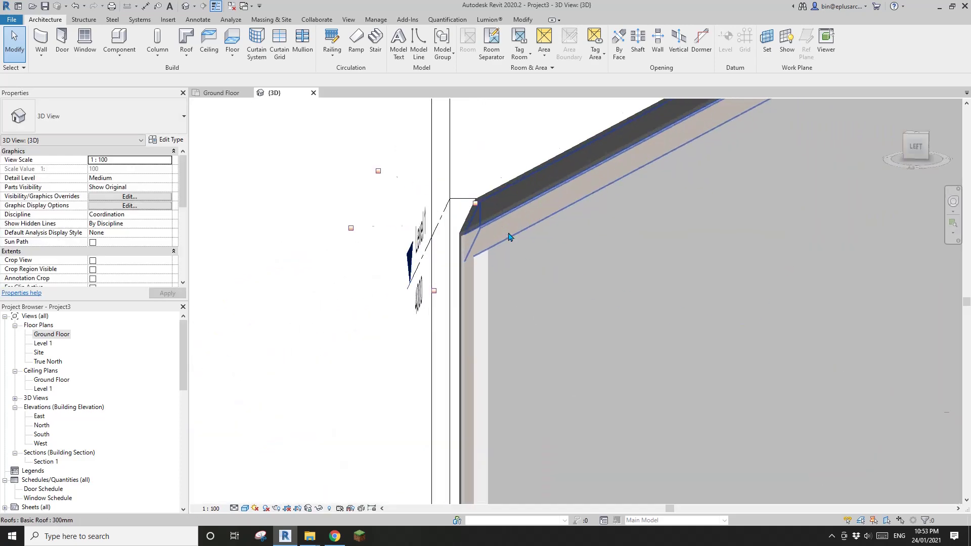
scroll(509, 237, up, 1)
scroll(466, 296, up, 3)
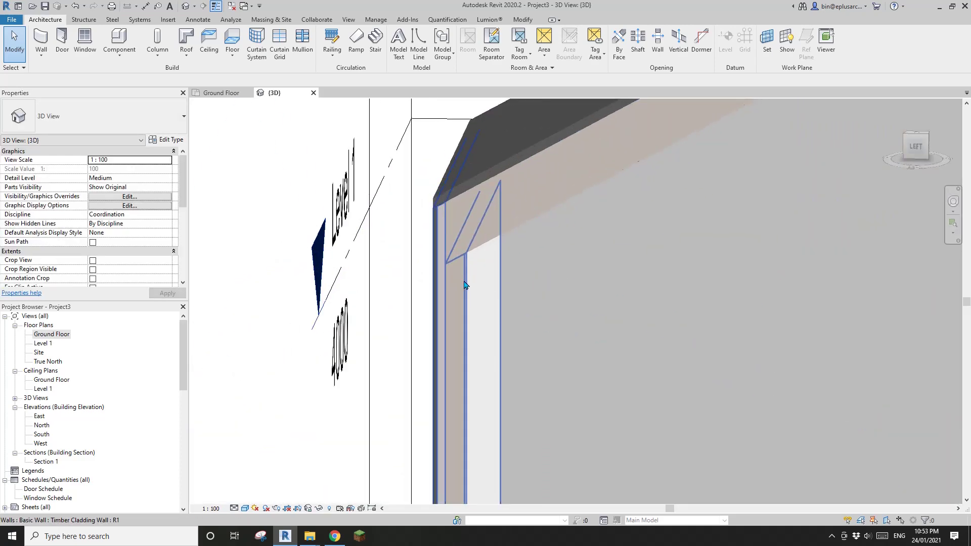
middle_drag(463, 291, 451, 324)
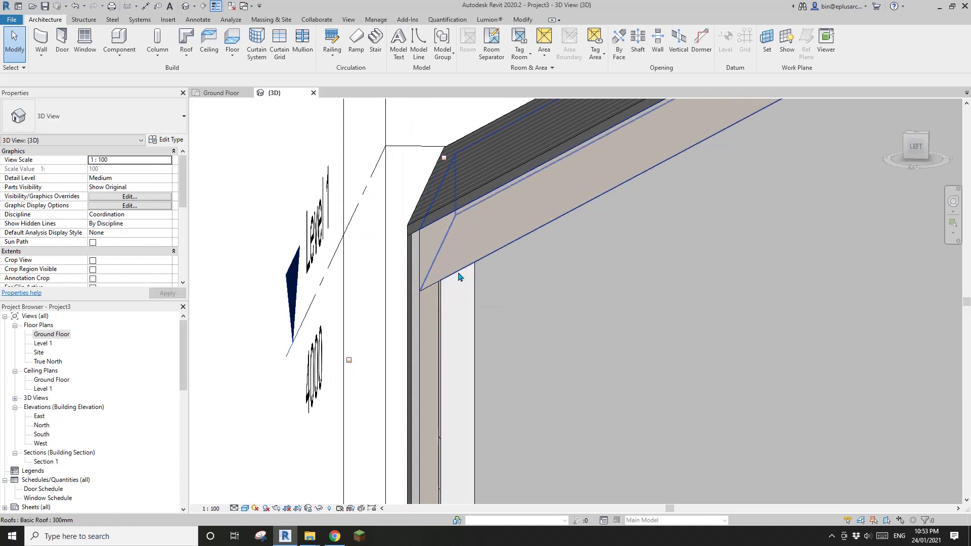
middle_drag(457, 250, 457, 254)
scroll(420, 306, up, 1)
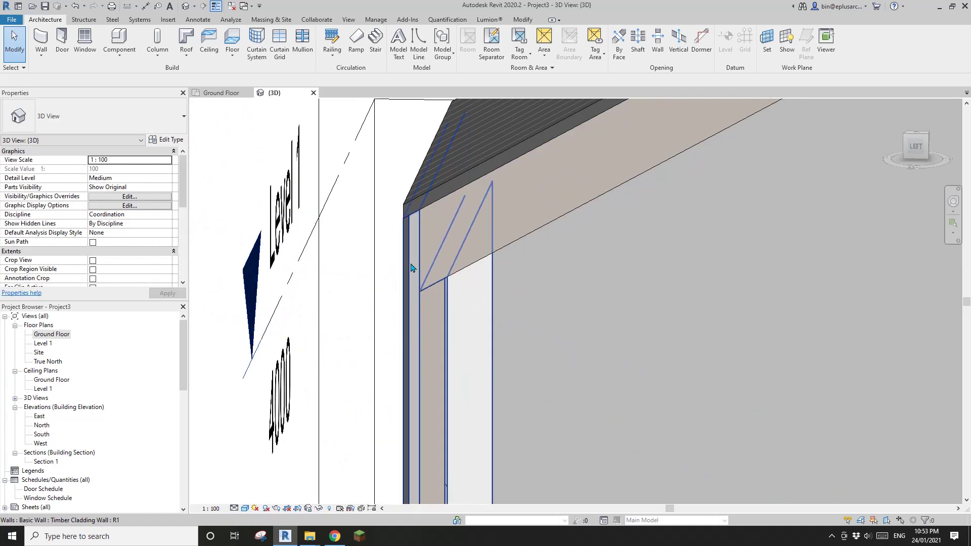
scroll(410, 219, down, 1)
click(457, 228)
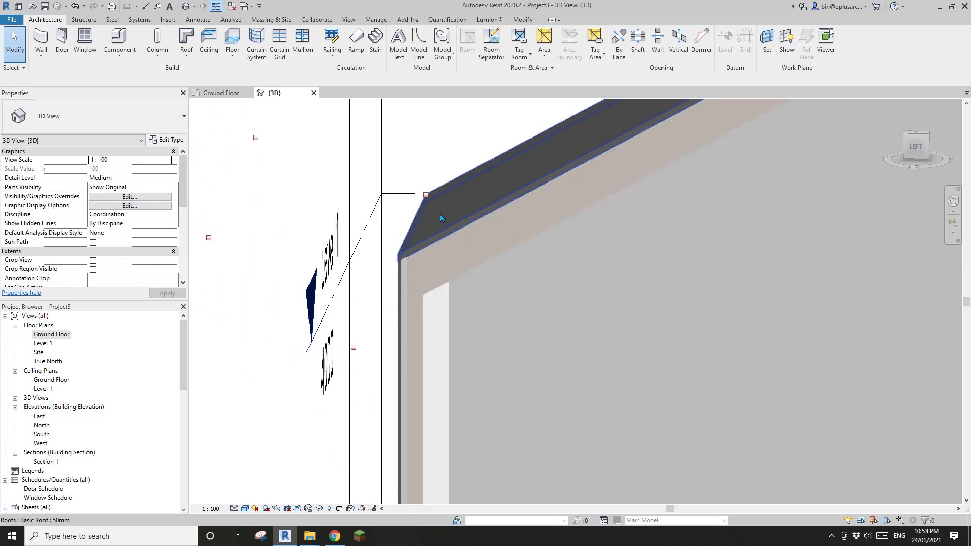
scroll(481, 282, down, 4)
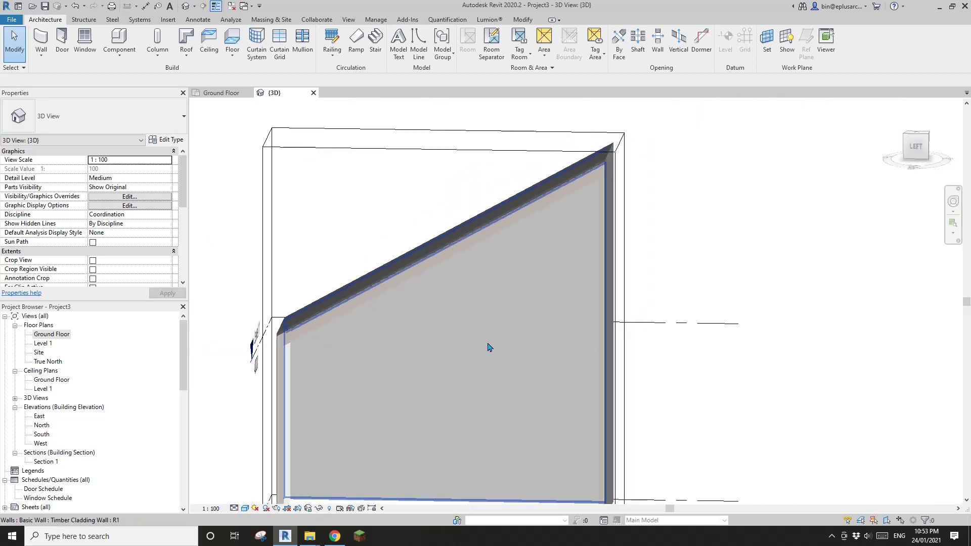
scroll(492, 333, down, 3)
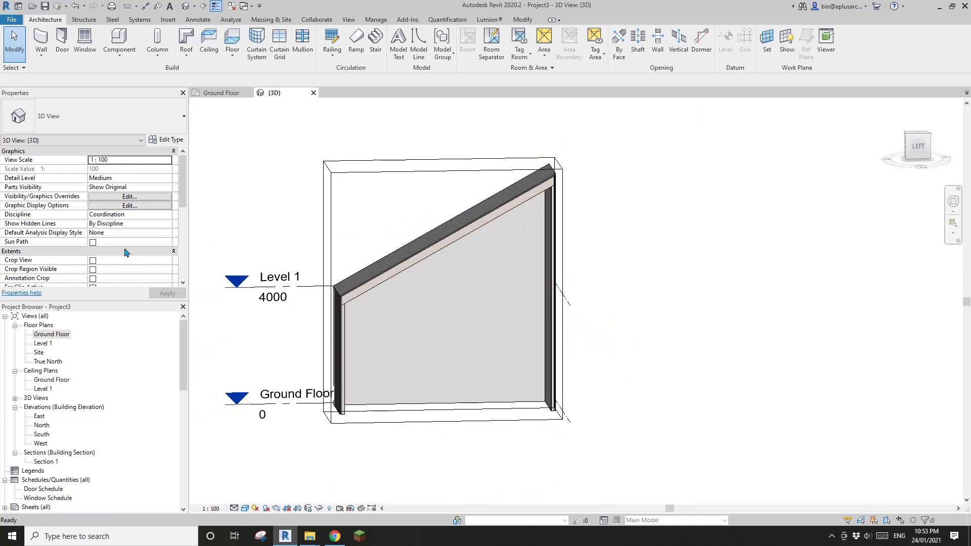
- Turn off the section box for the 3D view and bring the whole building into view
scroll(124, 255, down, 4)
click(93, 215)
shift+middle_drag(499, 171, 581, 332)
- Move the long front timber cladding wall to test the roof constraints, with the building 6300 mm wide
drag(596, 334, 642, 350)
drag(601, 324, 587, 317)
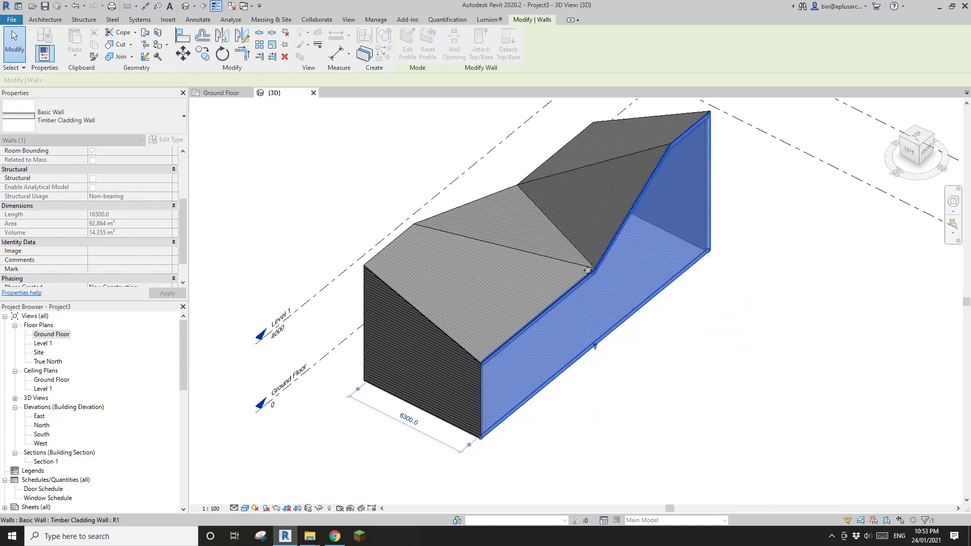
middle_drag(586, 321, 566, 338)
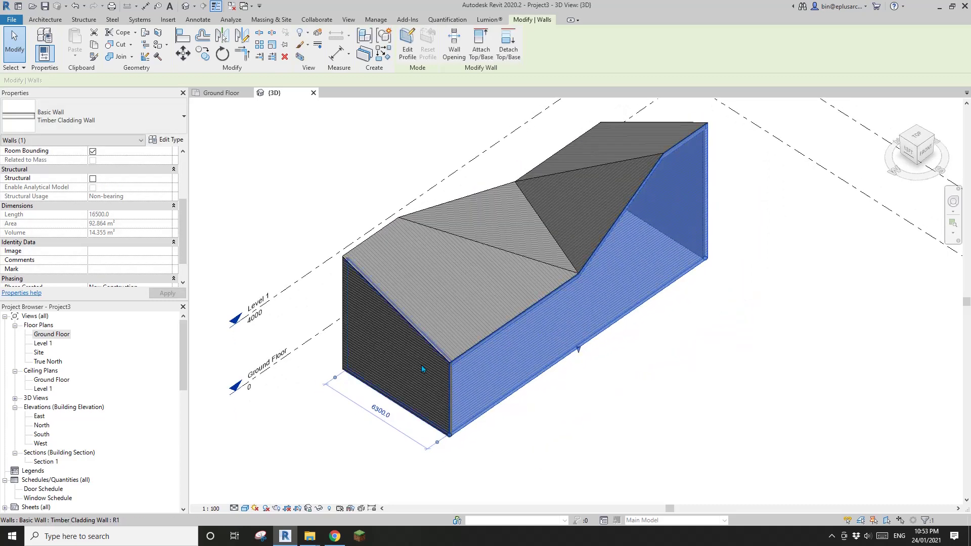
- Select the four connected timber cladding walls and create a section box around them
scroll(423, 369, down, 2)
shift+middle_drag(423, 368, 415, 371)
key(Tab)
click(598, 292)
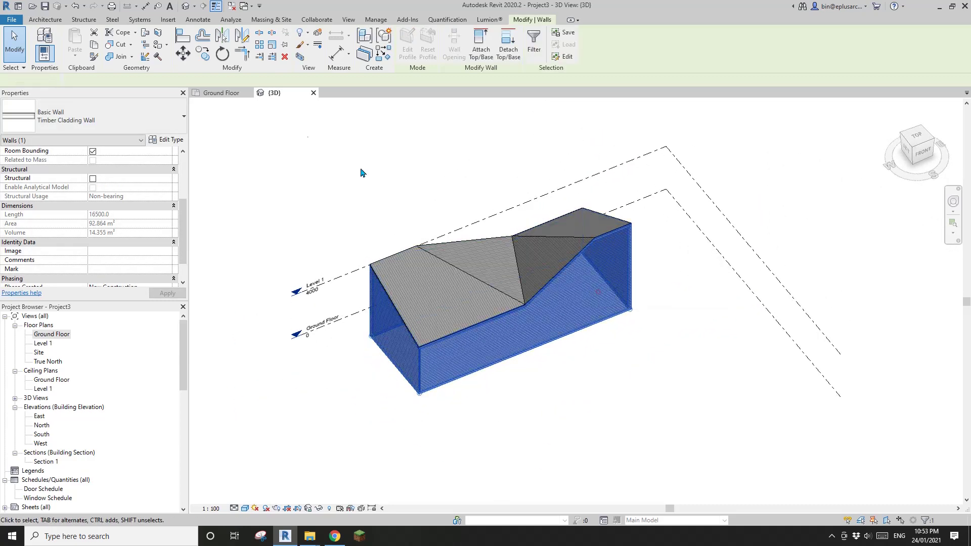
click(300, 57)
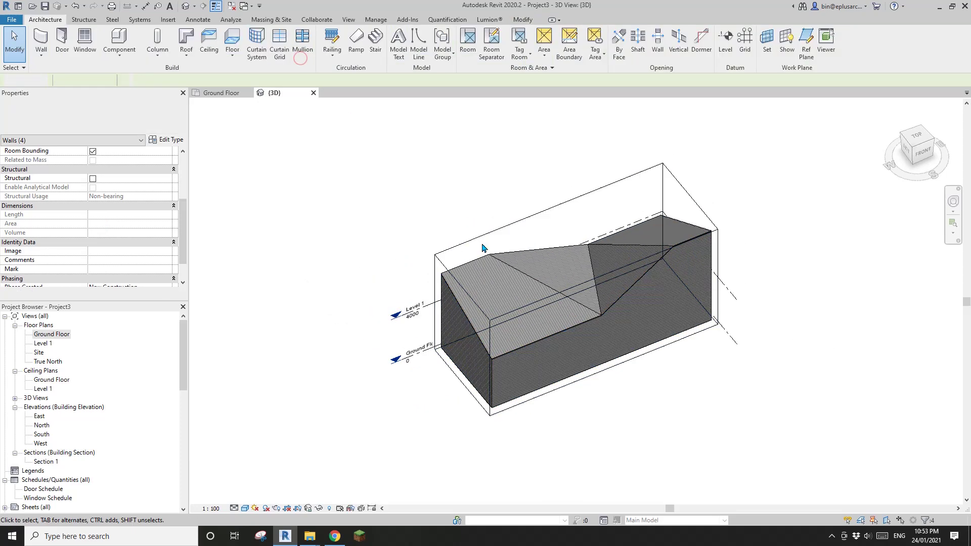
- Pull the section box's short end face inward past the end wall to cut open that end of the building
click(474, 300)
drag(463, 337, 485, 329)
click(494, 344)
scroll(493, 344, up, 2)
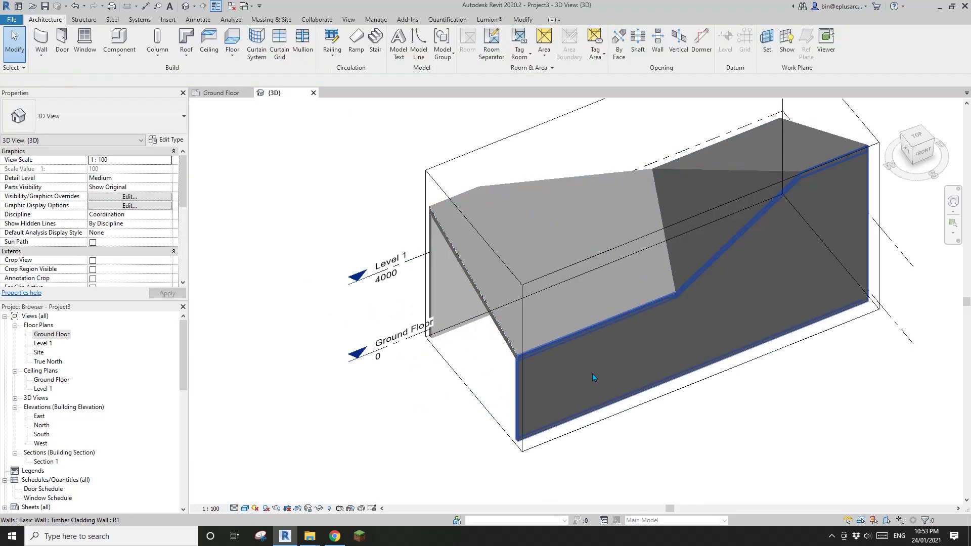
shift+middle_drag(592, 373, 620, 349)
scroll(569, 342, up, 1)
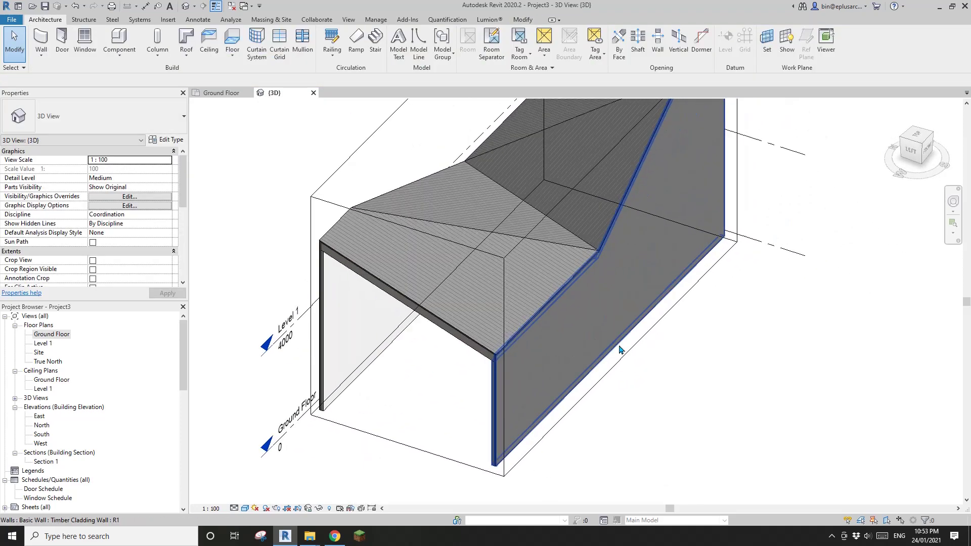
- Move the long front wall and the opposite long wall to bring the building width to 4400 mm
drag(607, 327, 562, 332)
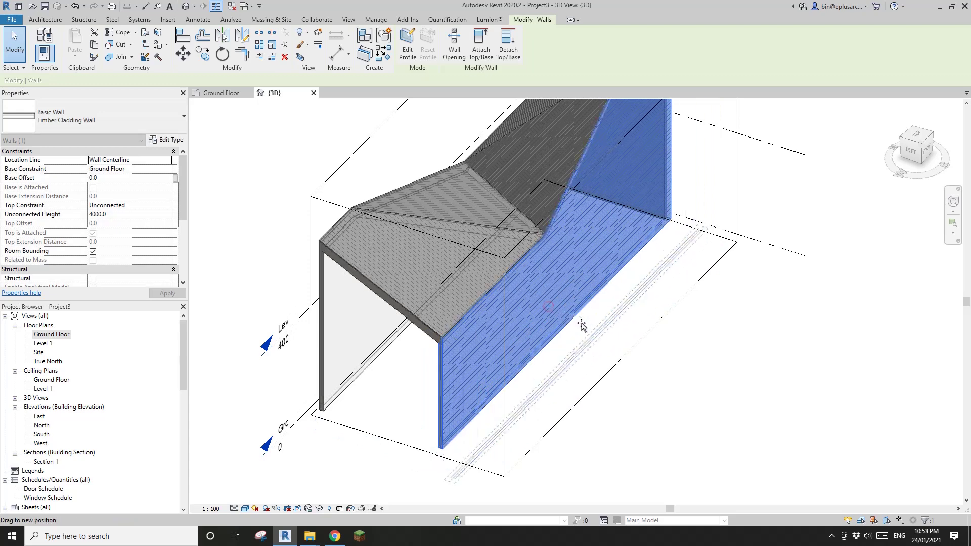
click(367, 331)
drag(368, 332, 402, 344)
scroll(385, 297, down, 1)
scroll(368, 291, up, 4)
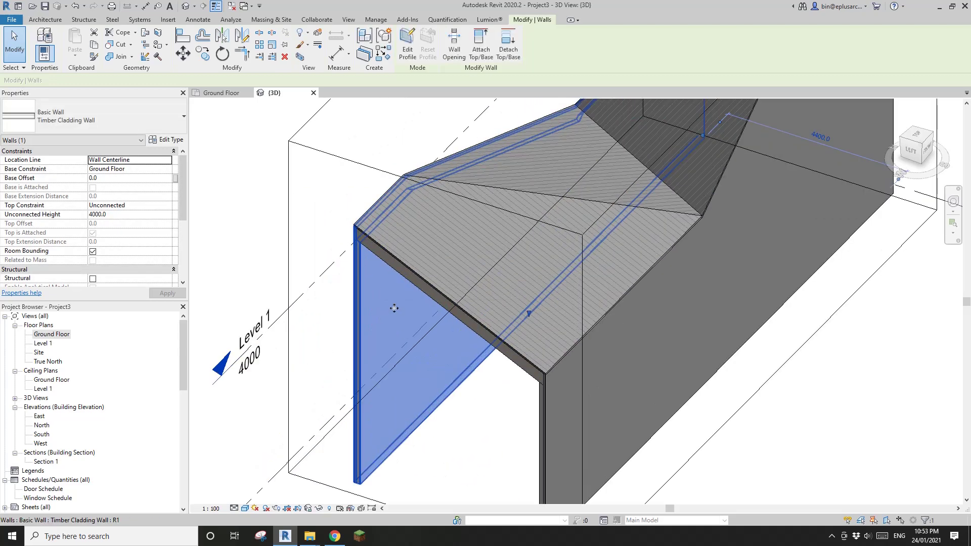
- Move the far end timber cladding wall along the building's length to test that the roofs follow, and deselect it
scroll(394, 305, down, 5)
shift+middle_drag(395, 306, 518, 342)
scroll(517, 342, up, 4)
scroll(585, 306, down, 5)
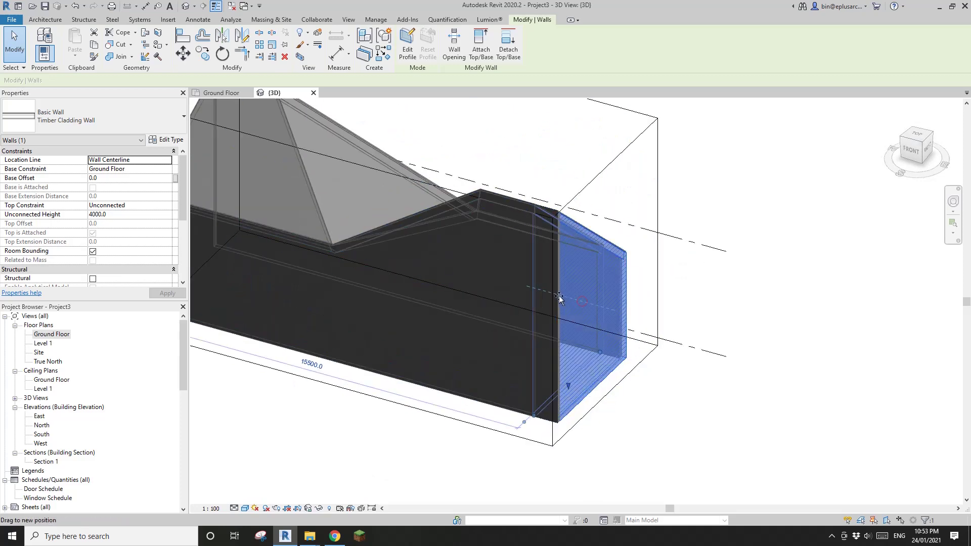
shift+middle_drag(459, 336, 484, 309)
key(Escape)
- Edit the 50 mm roof's sub-elements and lower its front eave edge to an elevation of -600
scroll(500, 323, up, 2)
click(355, 218)
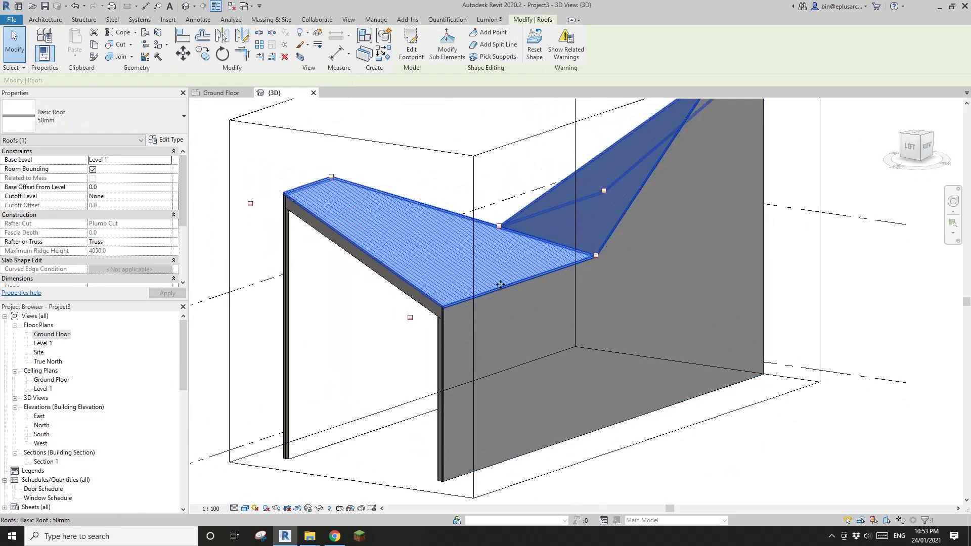
click(451, 52)
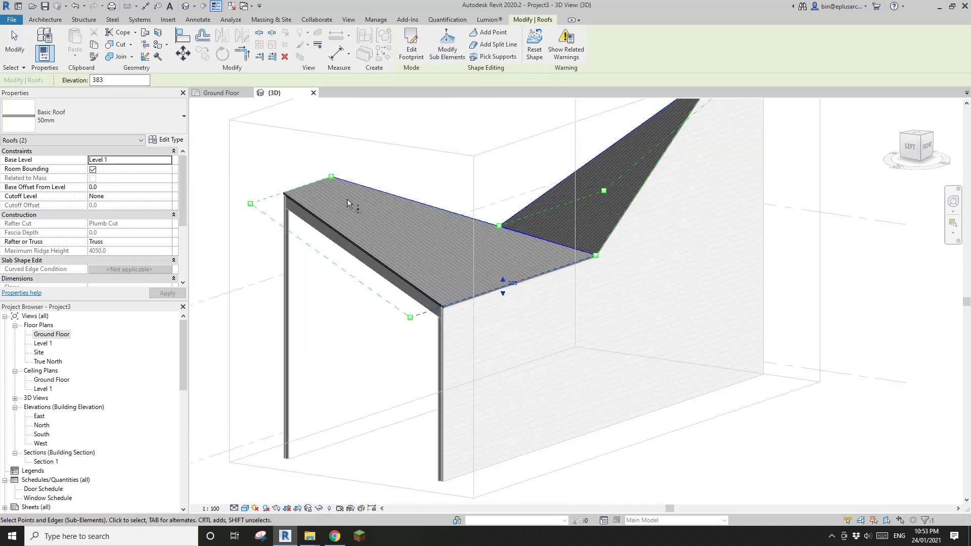
drag(503, 297, 509, 329)
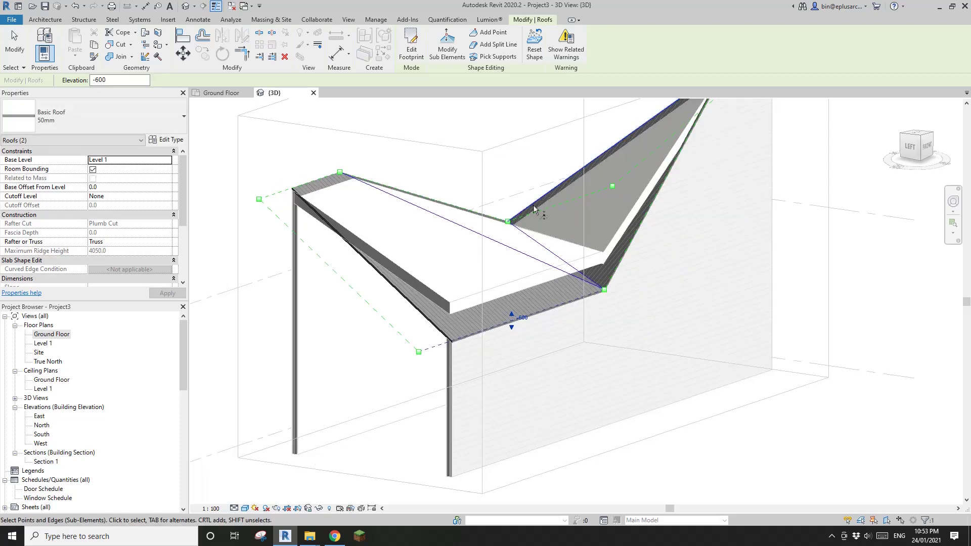
key(Escape)
key(Escape)
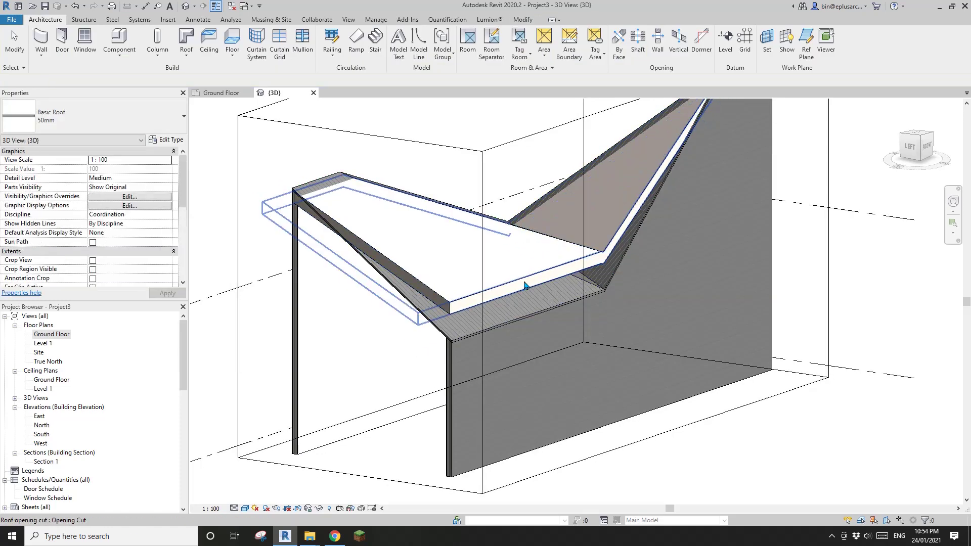
- Edit the 300 mm roof's sub-elements, lower its front eave edge to an elevation of -600, and finish the shape edit
click(521, 286)
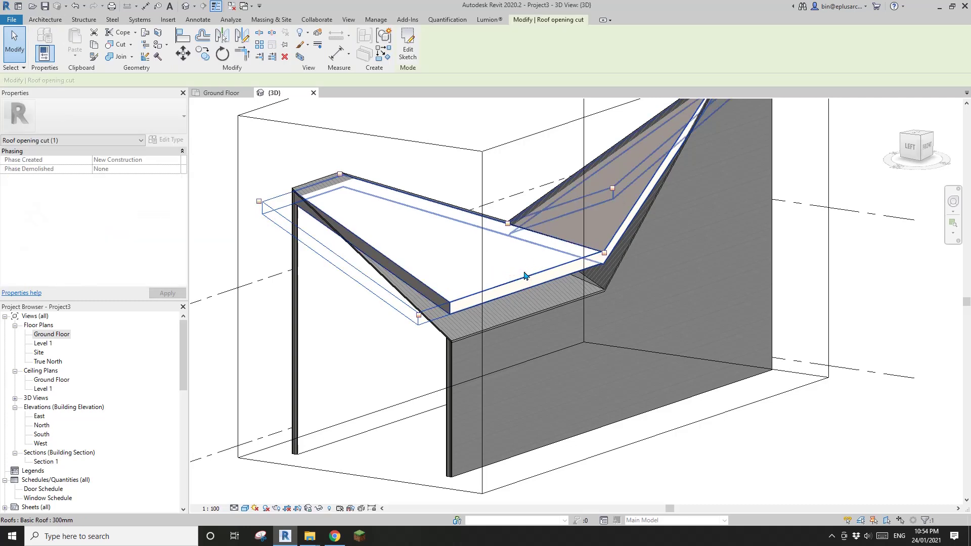
click(521, 264)
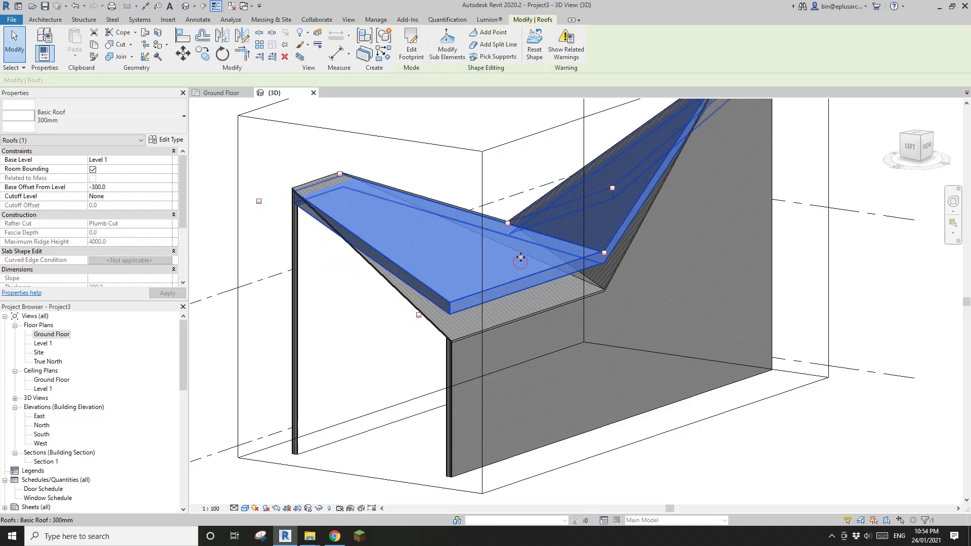
click(454, 51)
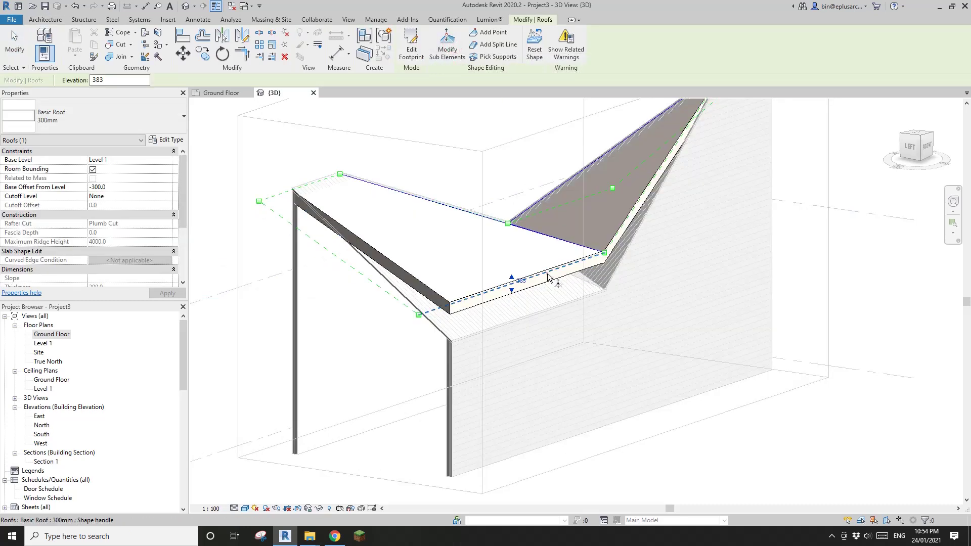
drag(516, 312, 519, 332)
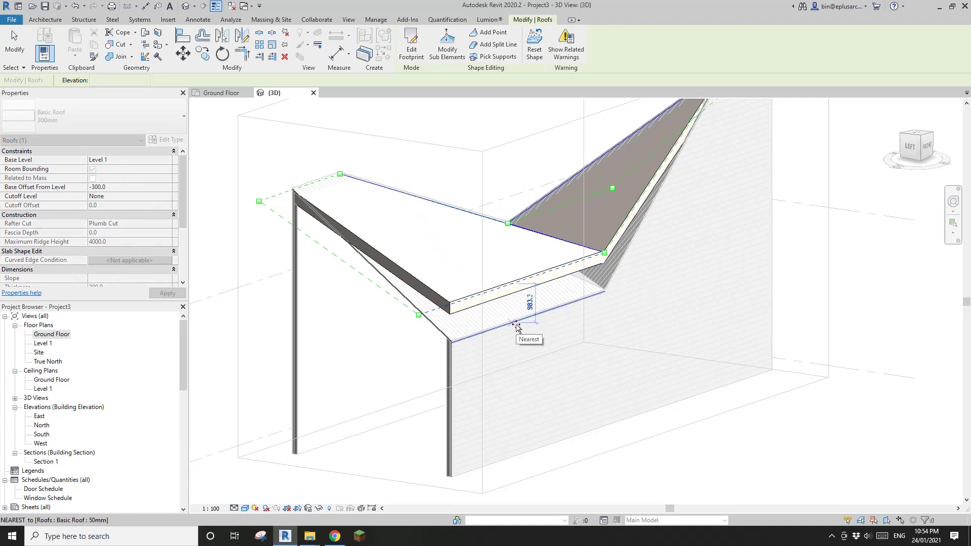
drag(516, 327, 513, 330)
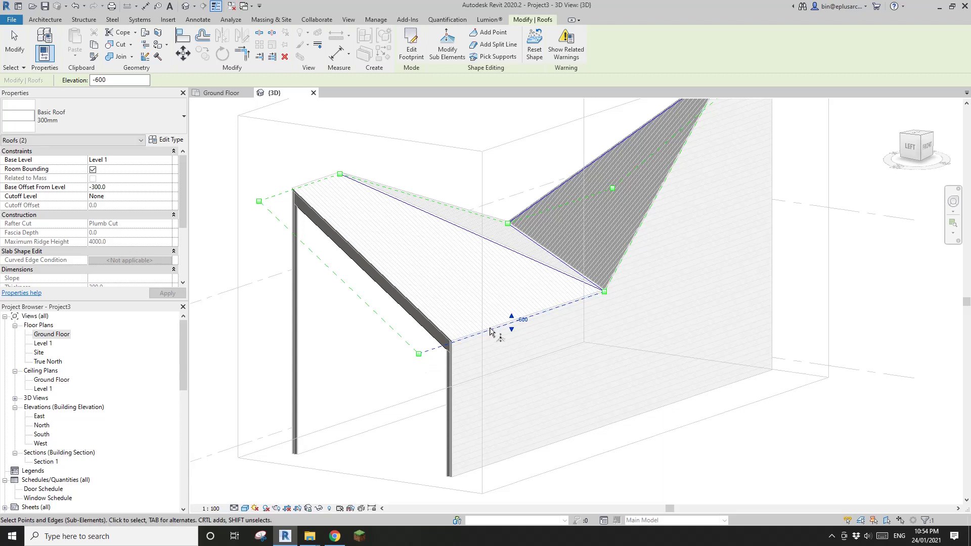
shift+middle_drag(519, 348, 633, 350)
scroll(544, 311, up, 3)
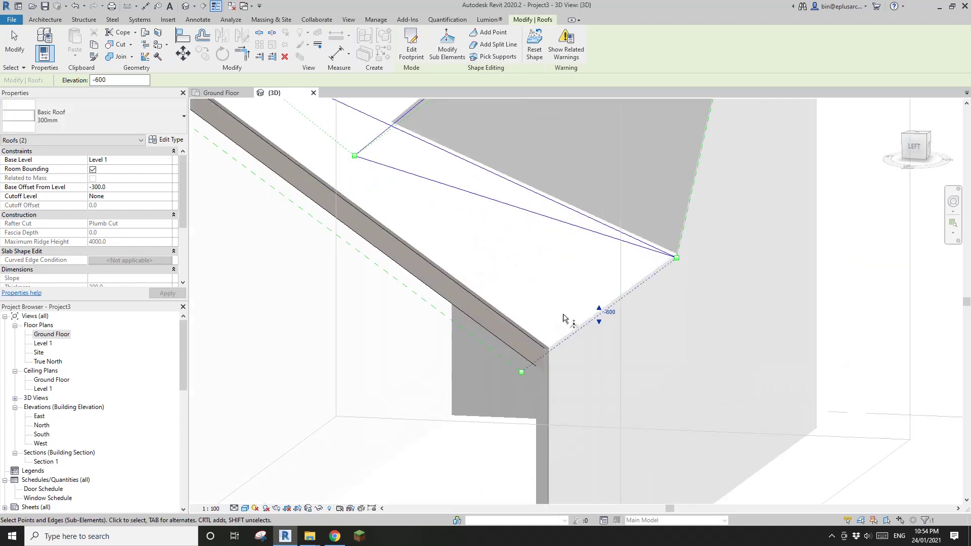
middle_drag(565, 319, 544, 247)
key(Escape)
key(Escape)
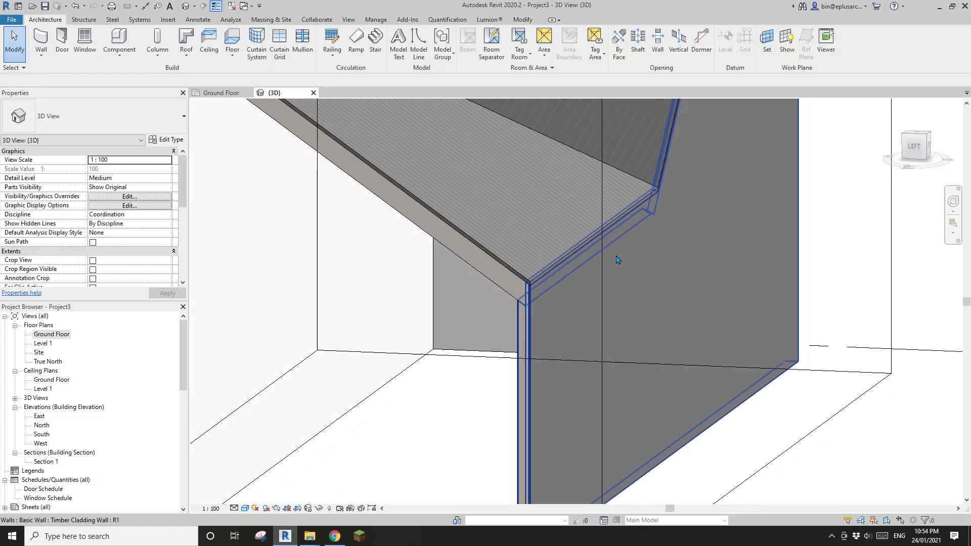
- Extend the section box's short end face outward past the end wall to show the closed end of the building
scroll(772, 208, down, 2)
scroll(745, 257, down, 3)
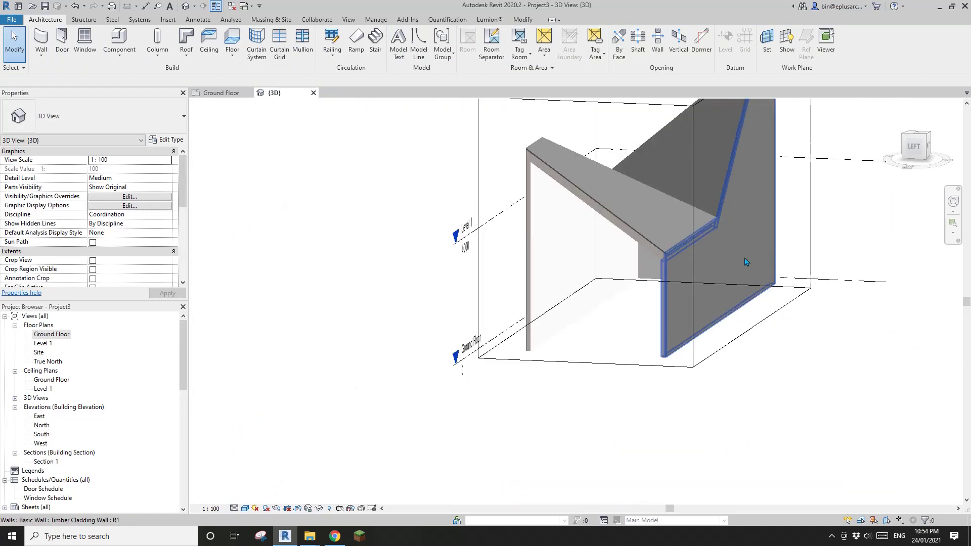
shift+middle_drag(746, 263, 673, 291)
middle_drag(592, 254, 534, 327)
click(396, 171)
middle_drag(333, 202, 332, 211)
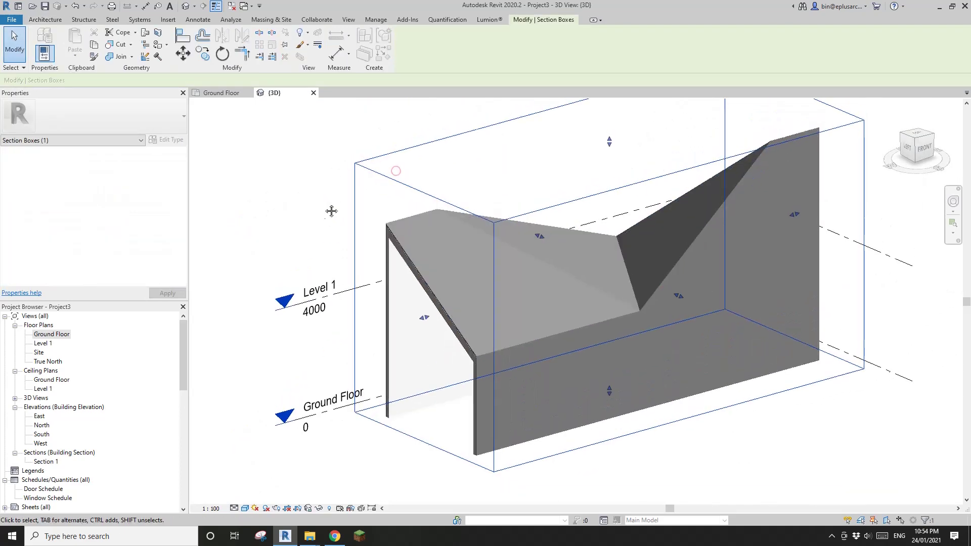
shift+middle_drag(423, 327, 514, 303)
scroll(501, 392, up, 5)
key(Escape)
- Examine how the roof meets the long timber cladding wall and the end wall along the lowered eave
click(512, 392)
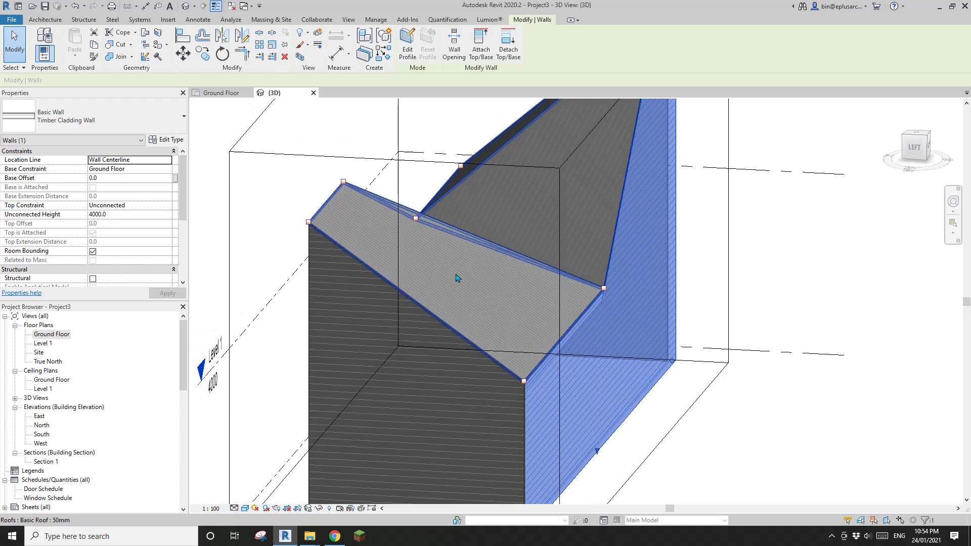
click(389, 206)
shift+middle_drag(574, 326, 538, 302)
key(Escape)
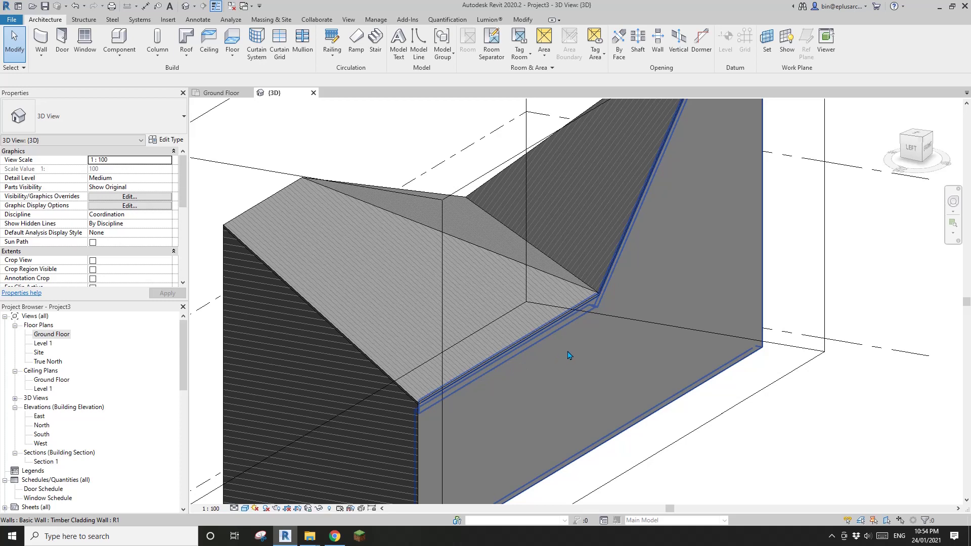
scroll(580, 351, down, 1)
middle_drag(572, 355, 601, 355)
scroll(594, 340, down, 2)
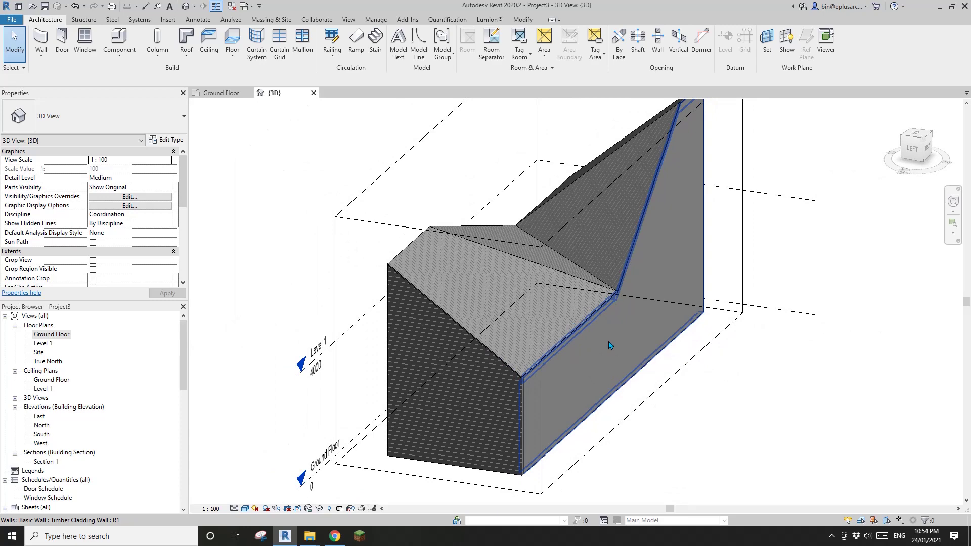
- Pull the section box's short end face back inside the end wall to expose the roof and wall section, and deselect it
shift+middle_drag(610, 345, 569, 384)
click(504, 283)
shift+middle_drag(504, 282, 500, 373)
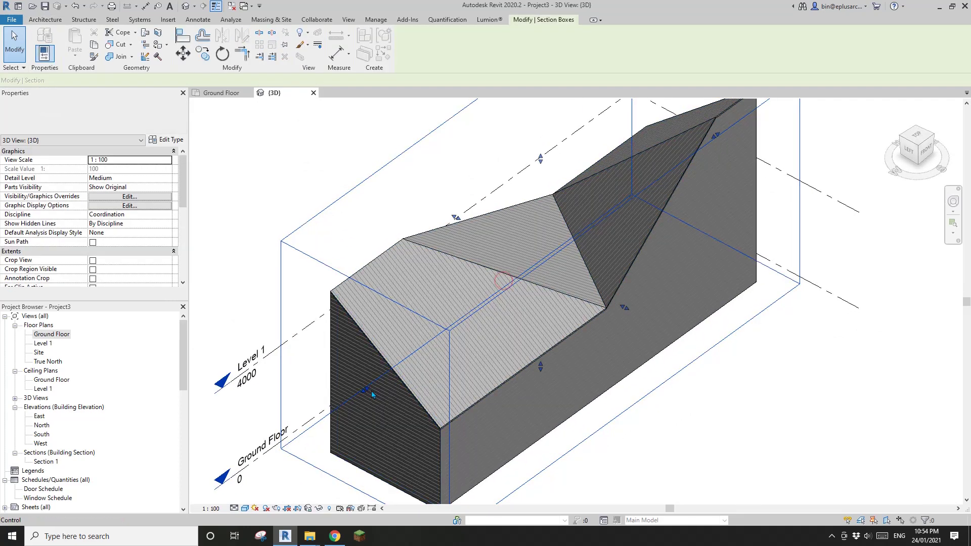
drag(371, 392, 438, 353)
shift+middle_drag(524, 368, 609, 189)
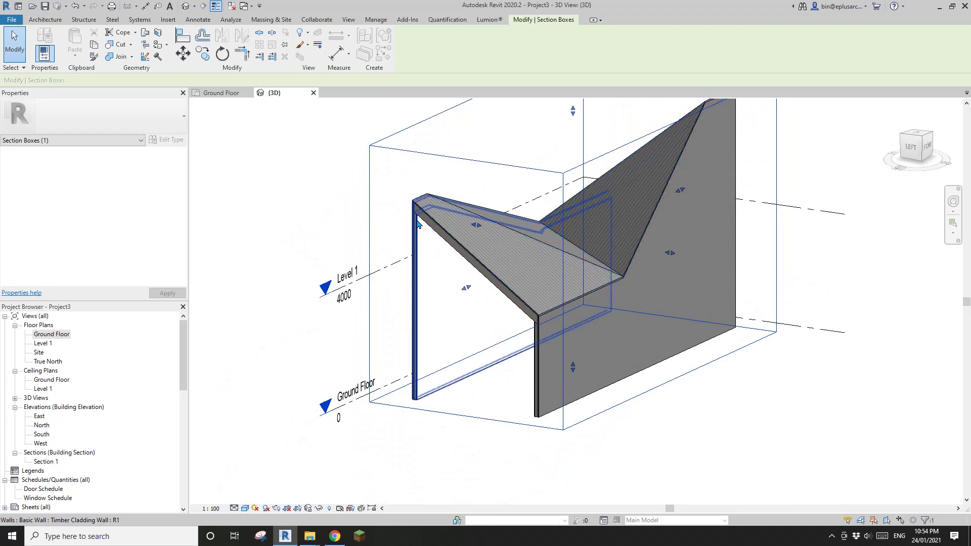
scroll(640, 335, up, 1)
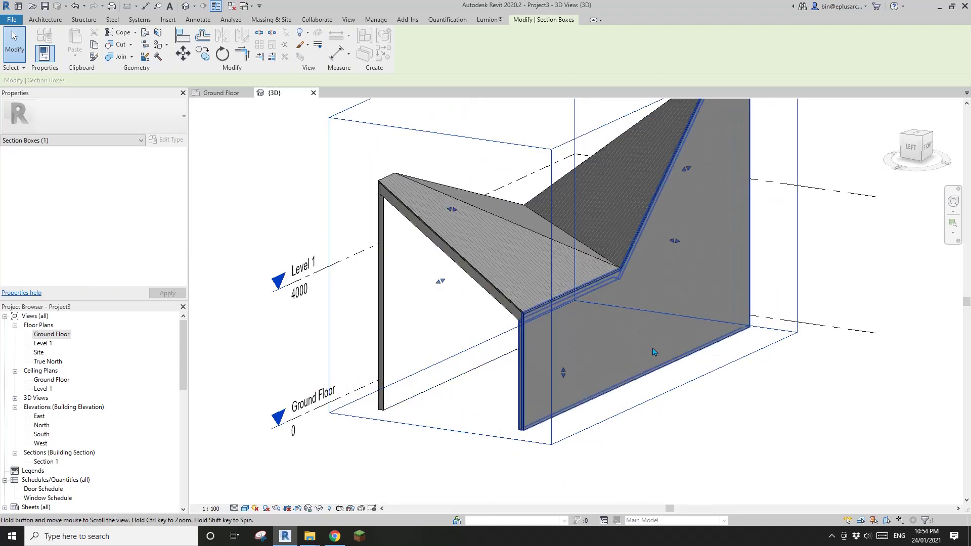
middle_drag(653, 348, 760, 435)
click(786, 433)
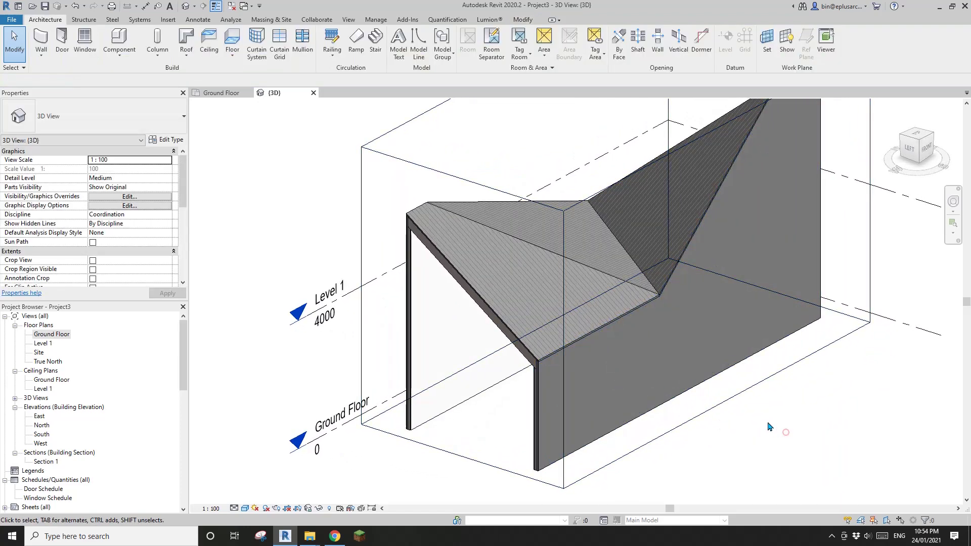
middle_drag(729, 404, 624, 377)
scroll(690, 394, down, 1)
scroll(697, 369, up, 2)
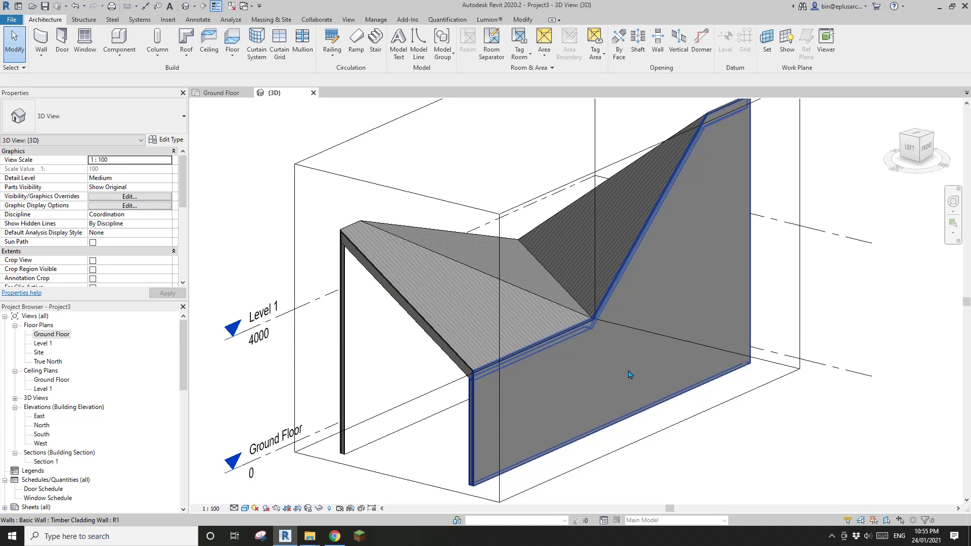
middle_drag(629, 374, 624, 365)
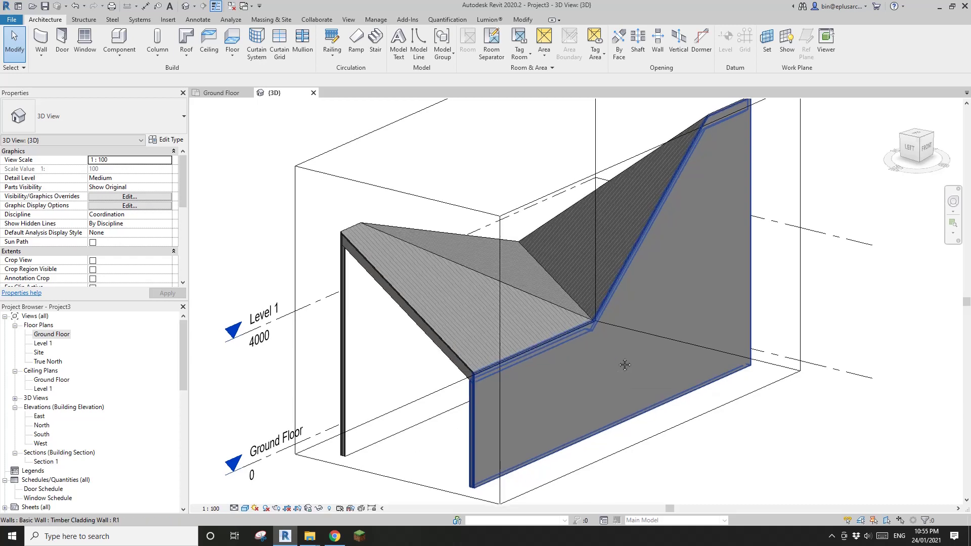